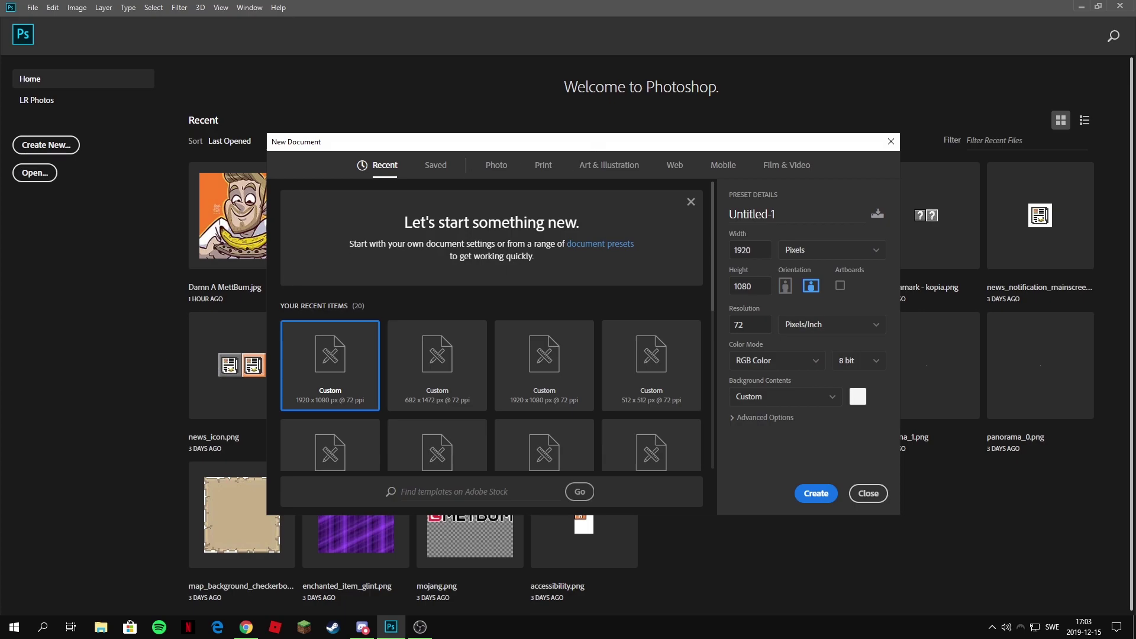
Create a 1920 x 1080 px RGB document at 72 pixels/inch with the custom light background.
{"action": "key", "text": "alt+Tab"}
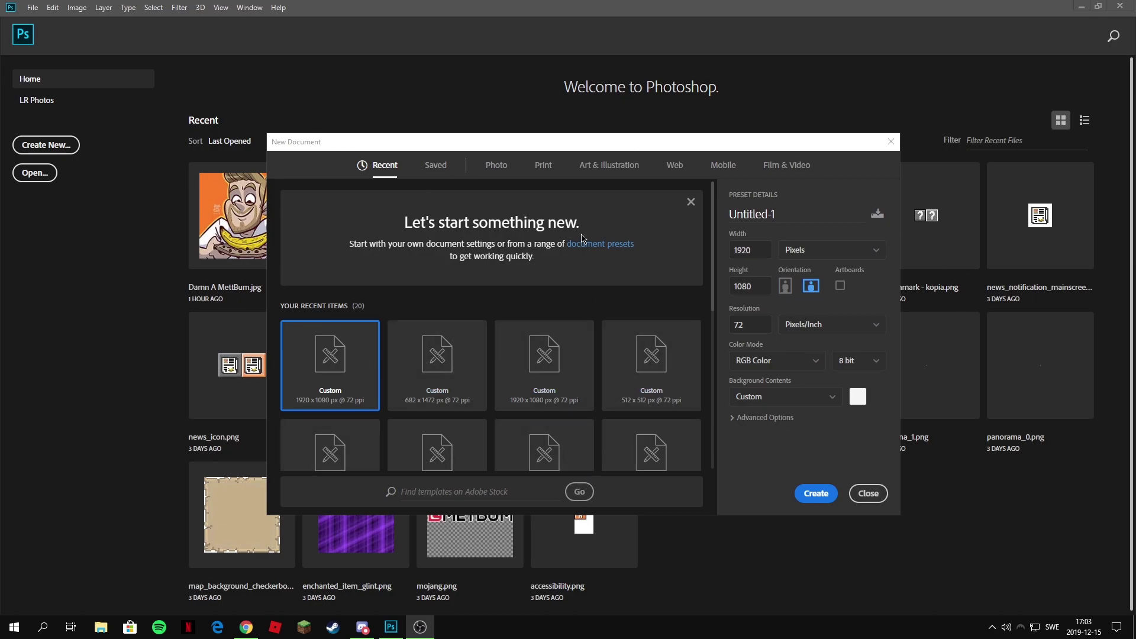
{"action": "left_click", "coordinate": [816, 496]}
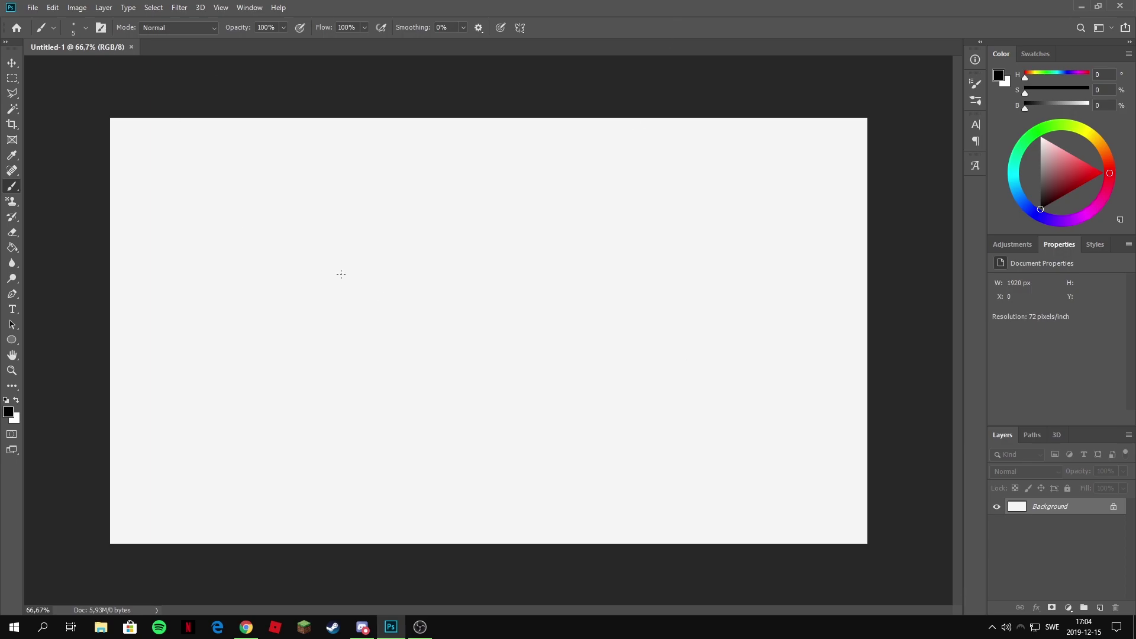
Try the 3D workspace and return to the Essentials workspace.
{"action": "left_click", "coordinate": [1103, 30]}
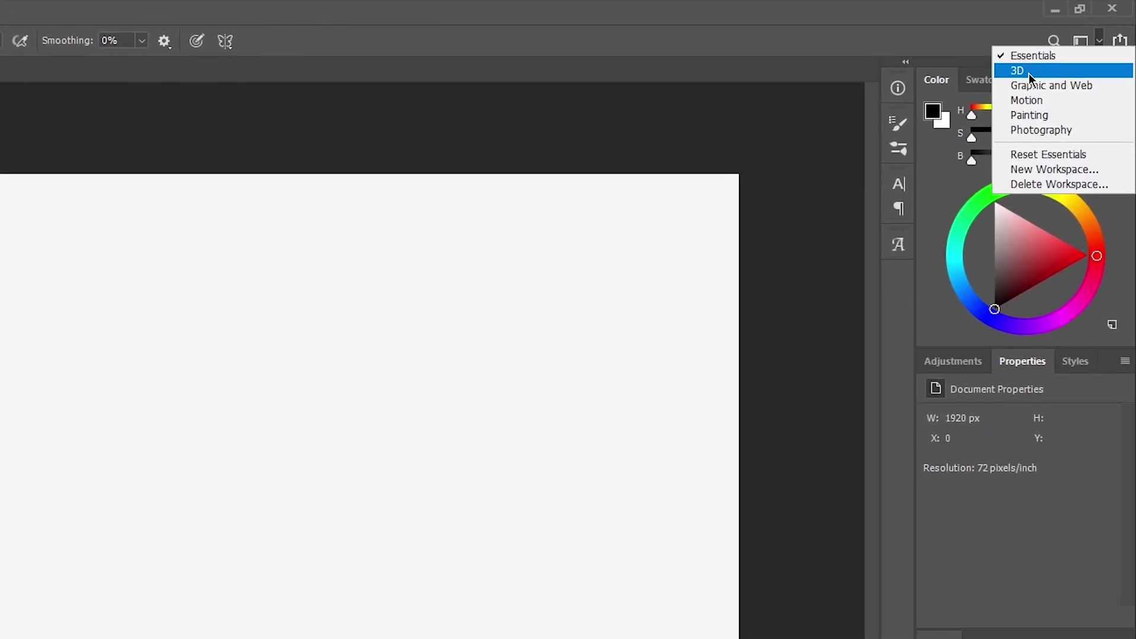
{"action": "left_click", "coordinate": [1050, 73]}
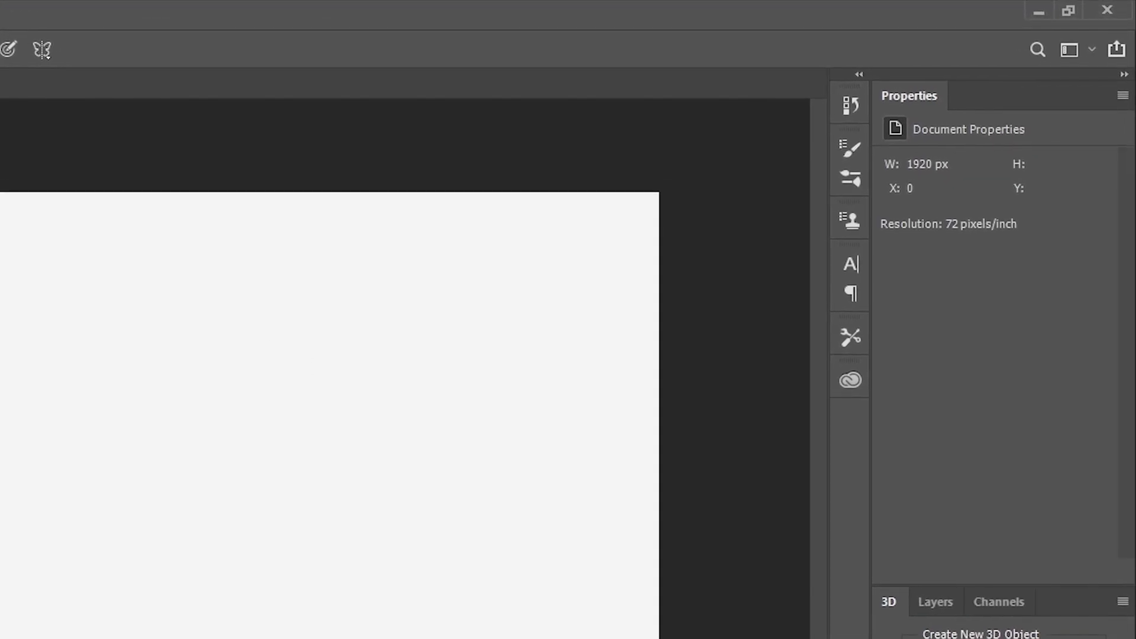
{"action": "left_click", "coordinate": [1064, 54]}
{"action": "left_click", "coordinate": [1035, 67]}
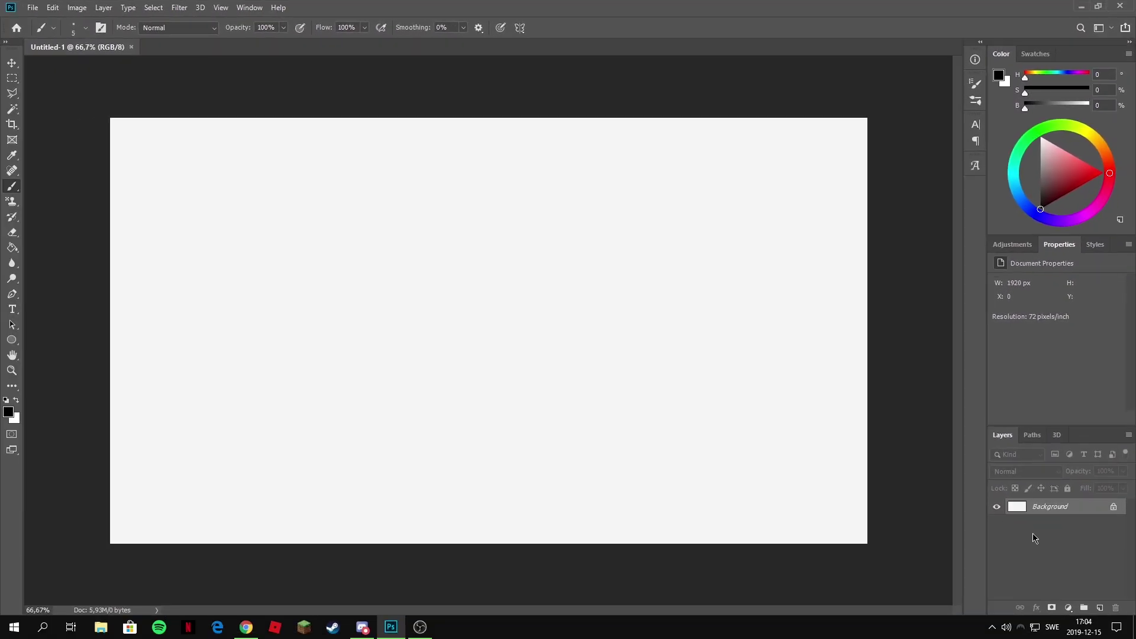
Choose the Minecrafter Alt font for the Type tool and start a text line on the canvas.
{"action": "left_click", "coordinate": [12, 309]}
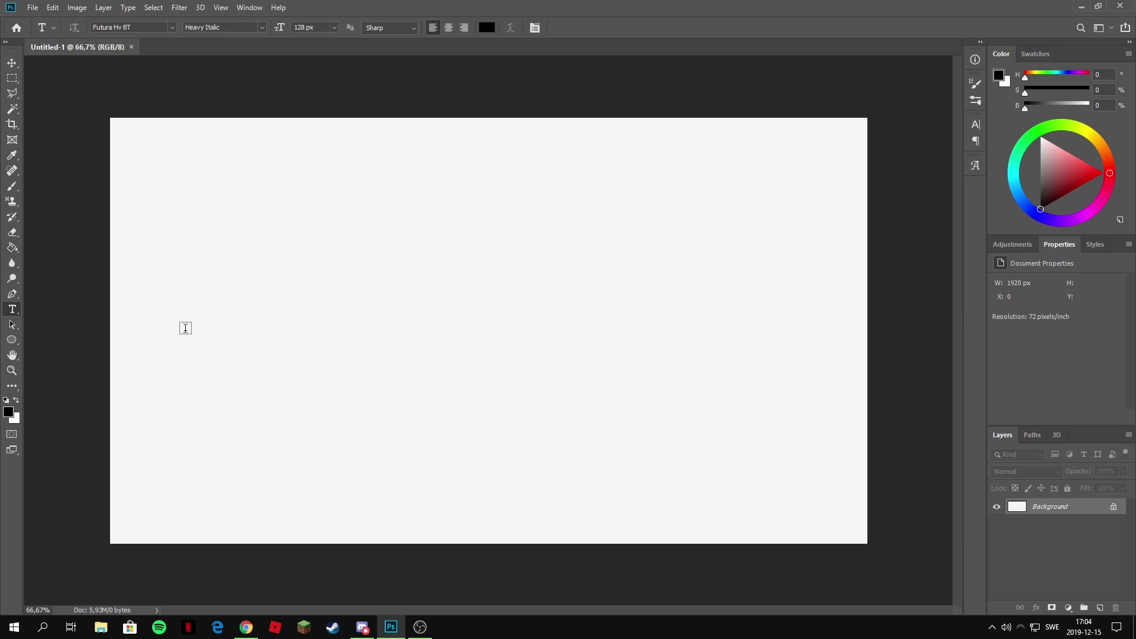
{"action": "left_click", "coordinate": [173, 29]}
{"action": "left_click", "coordinate": [171, 27]}
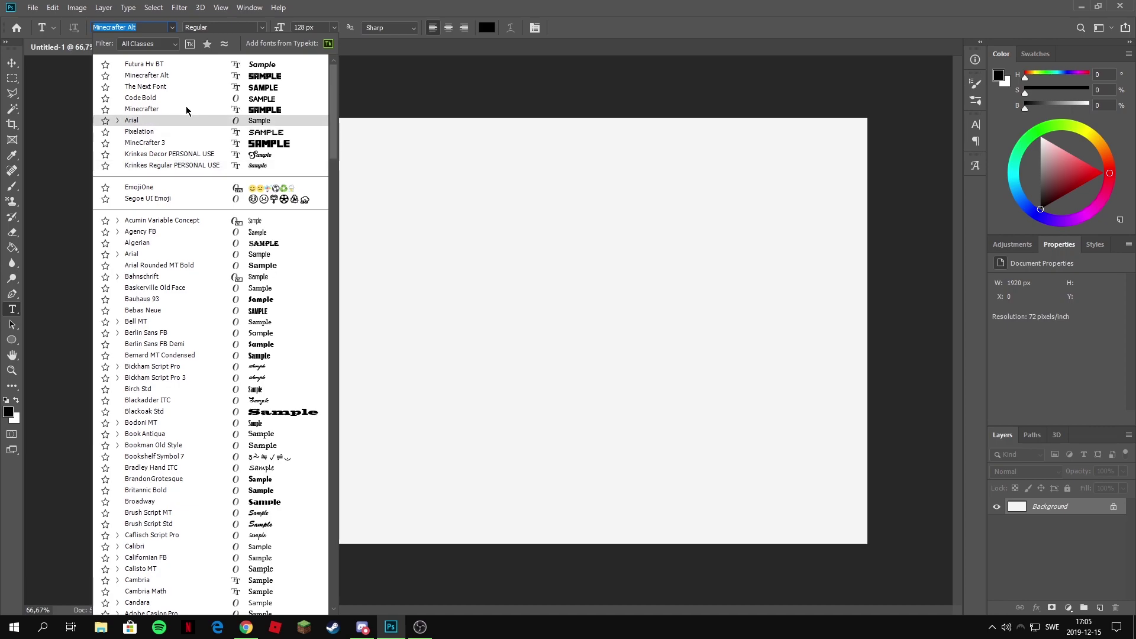
{"action": "key", "text": "Return"}
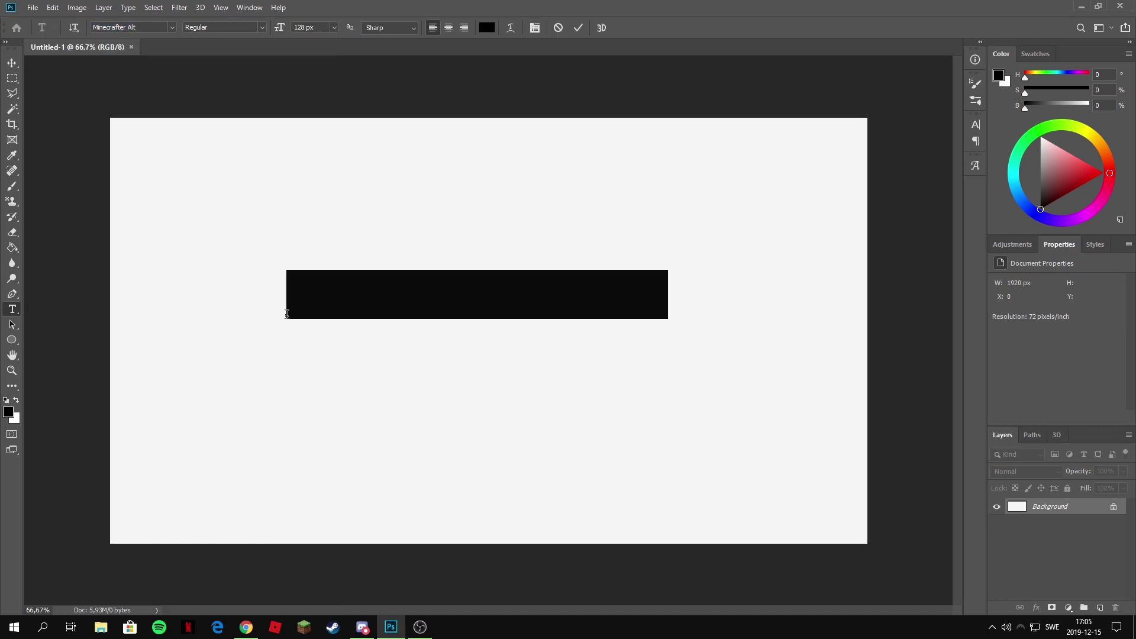
Set the text colour to red, hex ff0000.
{"action": "left_click", "coordinate": [486, 28]}
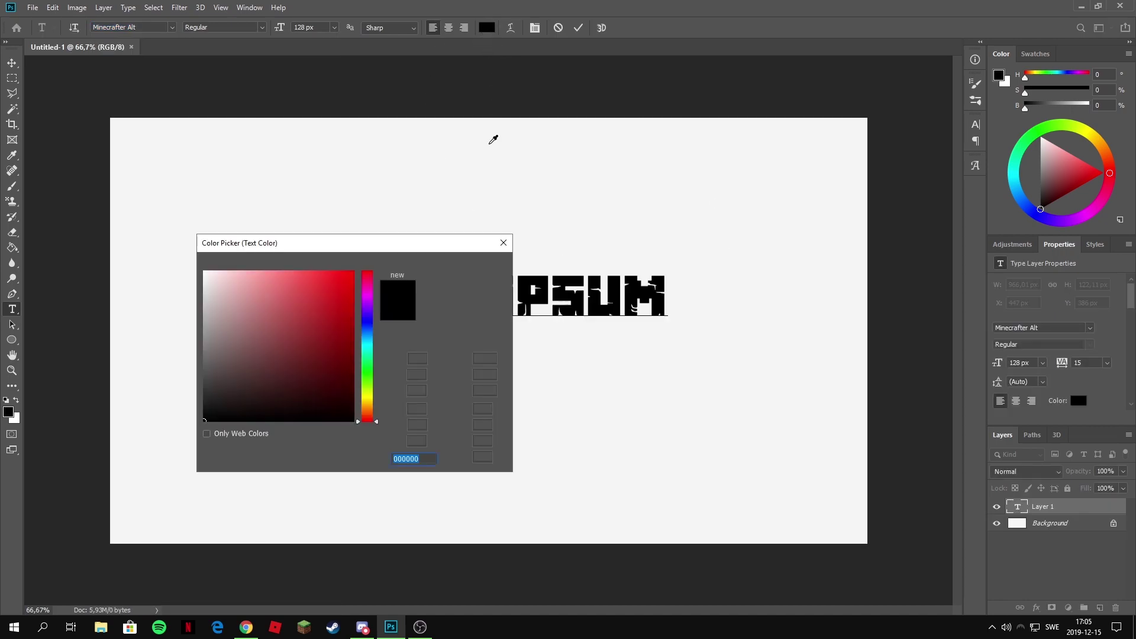
{"action": "type", "text": "ff0000"}
{"action": "left_click", "coordinate": [482, 266]}
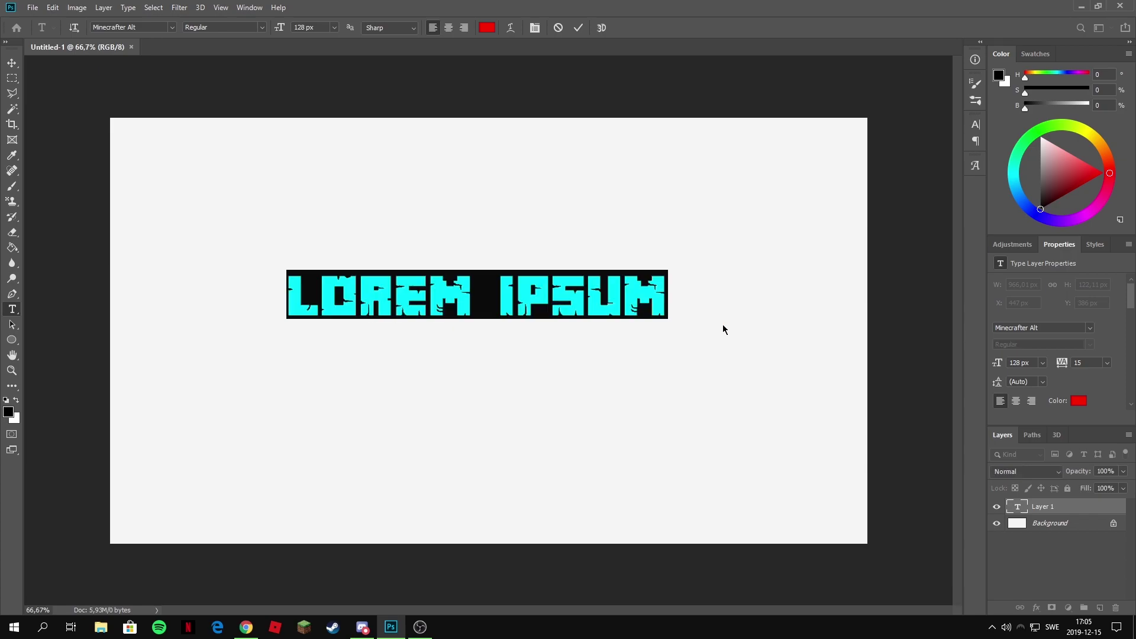
Replace the placeholder text with HELLOTHERE.
{"action": "left_click", "coordinate": [659, 296]}
{"action": "key", "text": "ctrl+a"}
{"action": "key", "text": "Right"}
{"action": "left_click_drag", "start_coordinate": [667, 298], "coordinate": [237, 283]}
{"action": "key", "text": "BackSpace"}
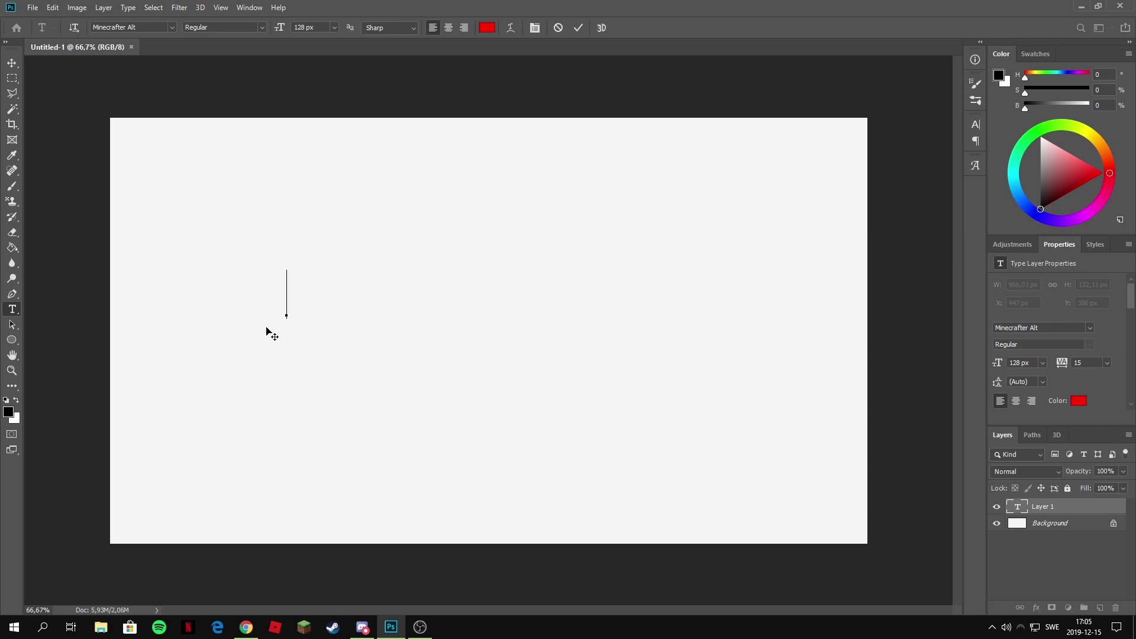
{"action": "type", "text": "HELLOTHERE"}
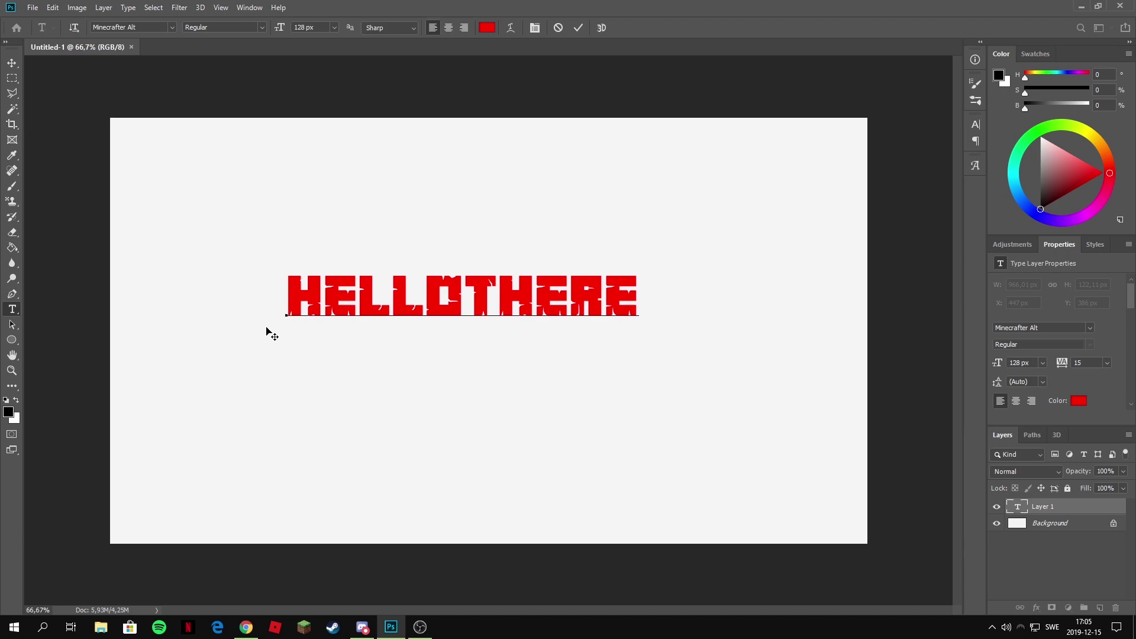
Enlarge the HELLOTHERE text to about 159% and centre it horizontally in the upper half of the canvas.
{"action": "left_click", "coordinate": [13, 64]}
{"action": "left_click_drag", "start_coordinate": [403, 309], "coordinate": [430, 281]}
{"action": "double_click", "coordinate": [430, 282]}
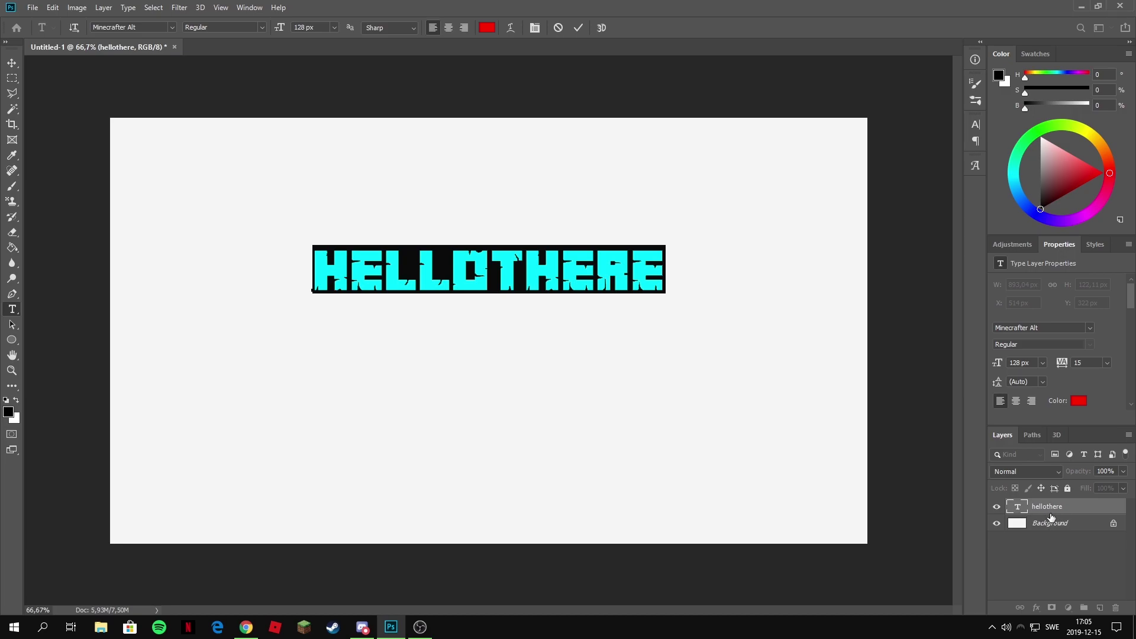
{"action": "left_click", "coordinate": [722, 311]}
{"action": "key", "text": "ctrl+t"}
{"action": "left_click_drag", "start_coordinate": [702, 327], "coordinate": [733, 391]}
{"action": "left_click_drag", "start_coordinate": [652, 296], "coordinate": [620, 281]}
{"action": "left_click_drag", "start_coordinate": [485, 311], "coordinate": [543, 275]}
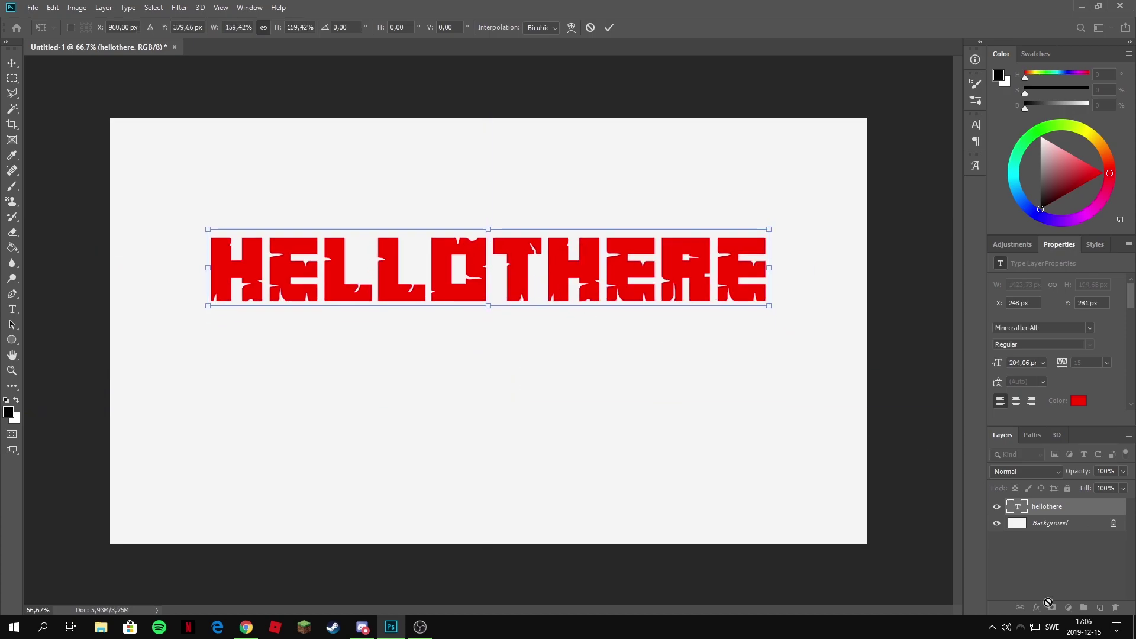
Create a new 3D extrusion from the hellothere text layer without switching to the 3D workspace.
{"action": "left_click", "coordinate": [1052, 513]}
{"action": "right_click", "coordinate": [1070, 512]}
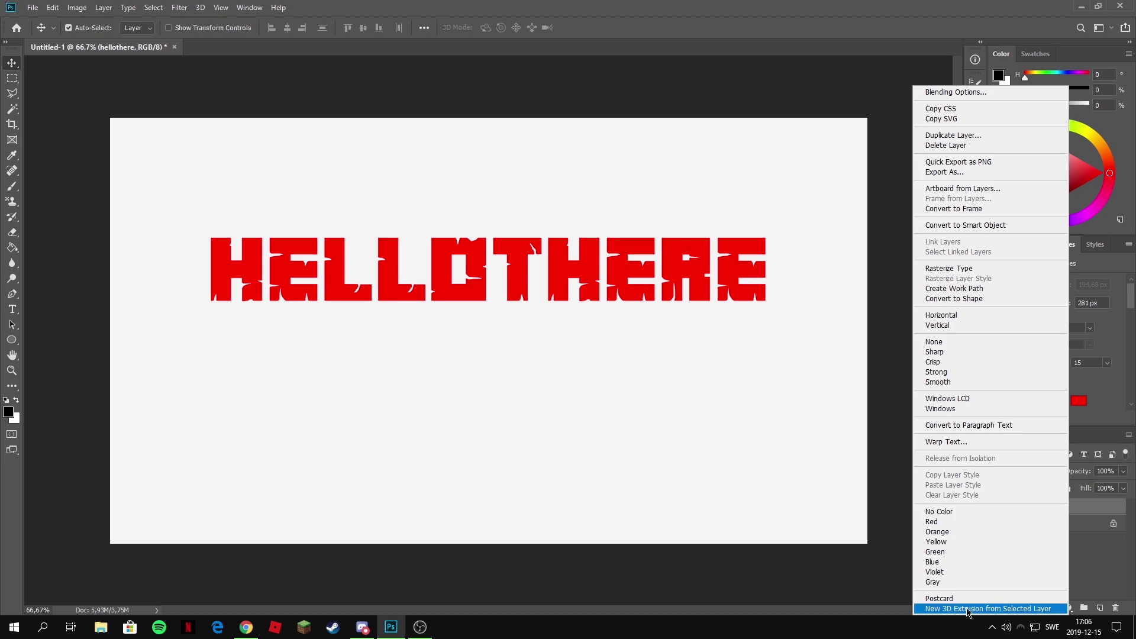
{"action": "left_click", "coordinate": [1010, 610]}
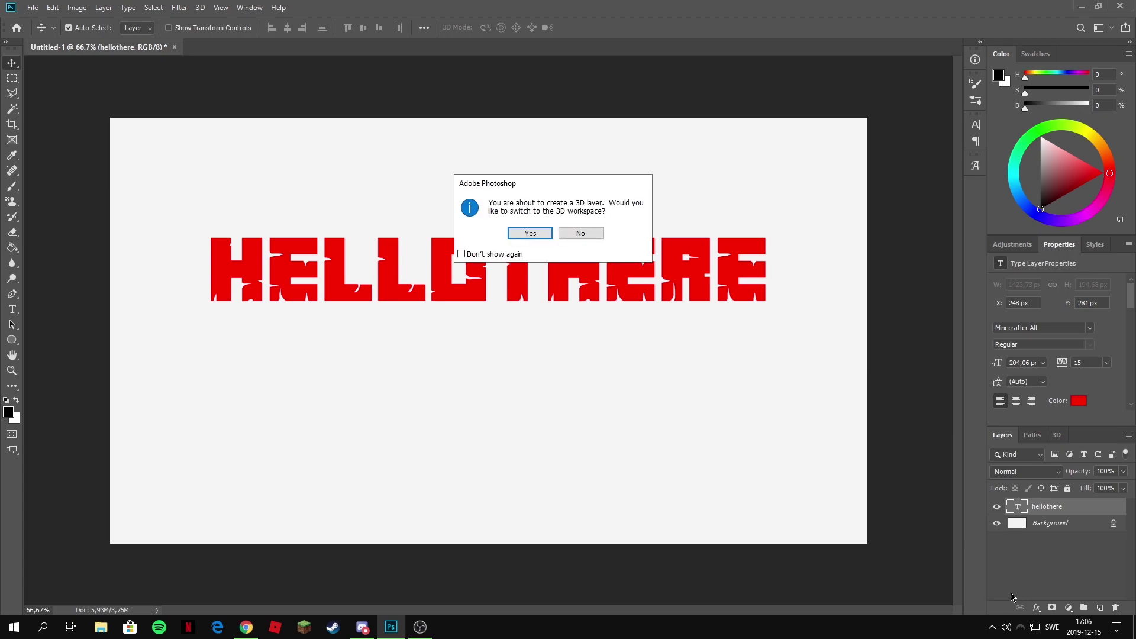
{"action": "left_click", "coordinate": [526, 235]}
{"action": "left_click", "coordinate": [580, 233]}
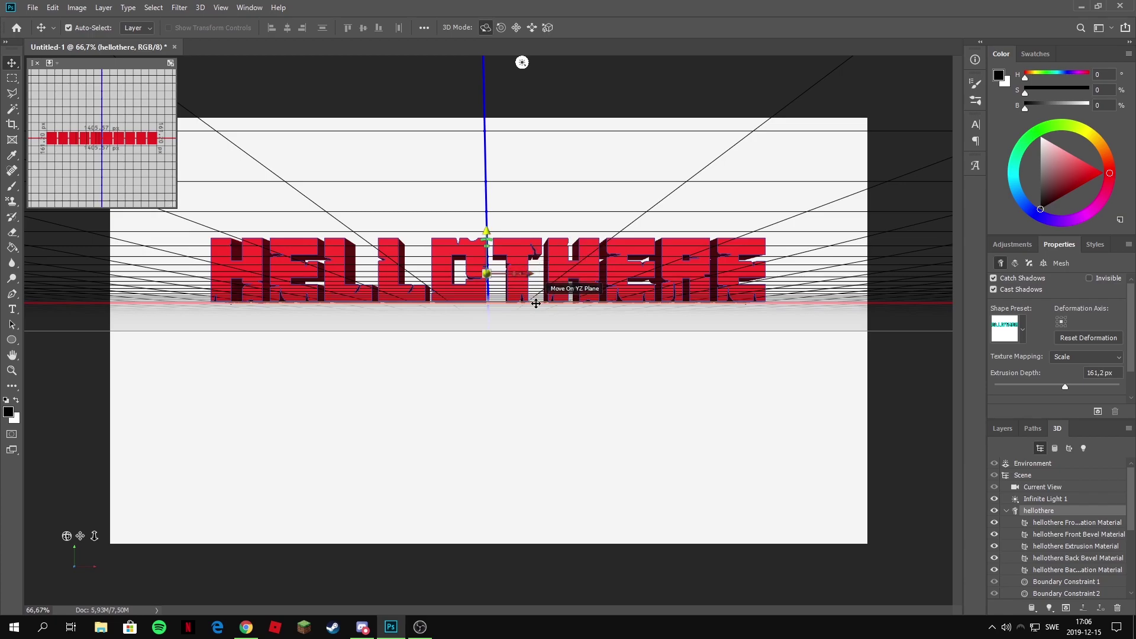
Tilt the 3D text around its X axis to expose the underside of the letters, and turn off Cast Shadows.
{"action": "left_click_drag", "start_coordinate": [541, 300], "coordinate": [565, 301]}
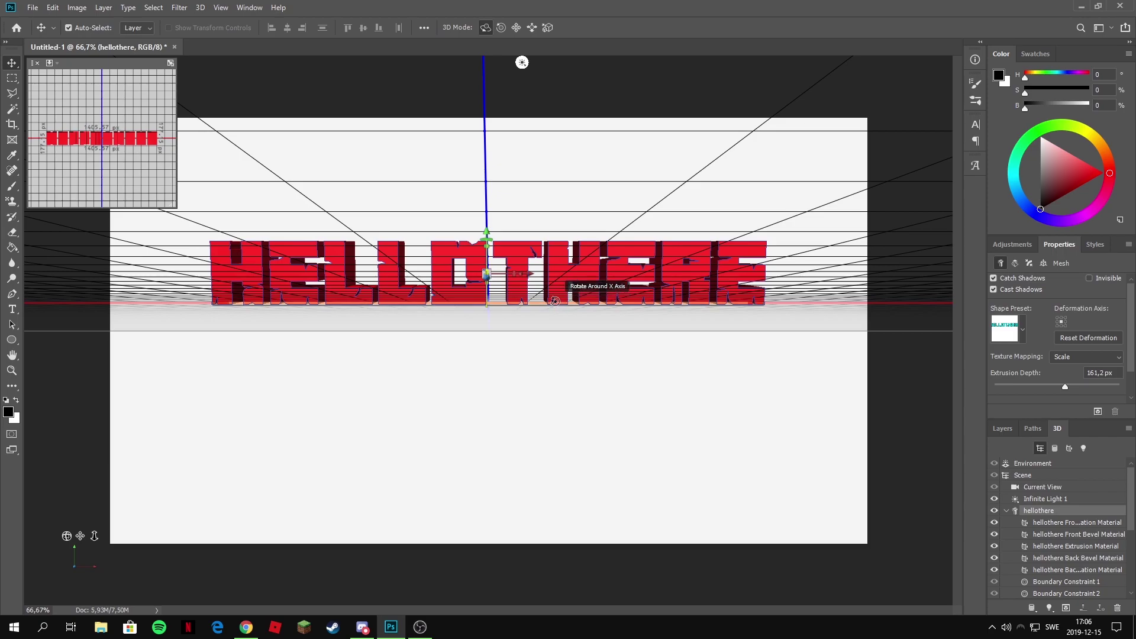
{"action": "left_click_drag", "start_coordinate": [566, 300], "coordinate": [548, 357]}
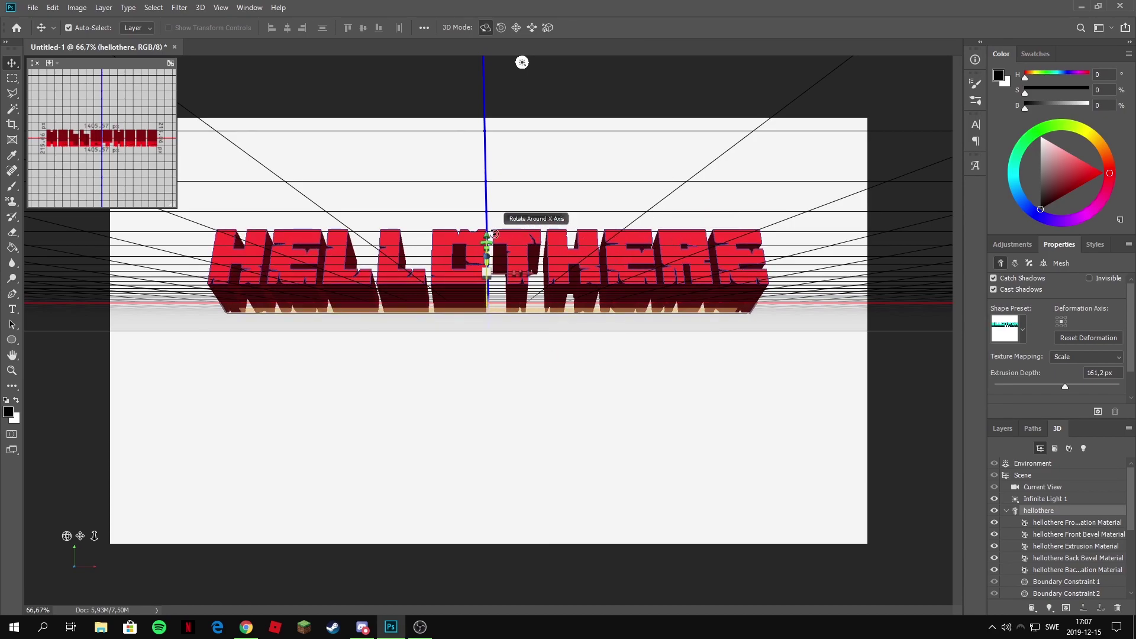
{"action": "mouse_move", "coordinate": [486, 248]}
{"action": "left_mouse_down"}
{"action": "mouse_move", "coordinate": [487, 367]}
{"action": "mouse_move", "coordinate": [482, 245]}
{"action": "mouse_move", "coordinate": [477, 337]}
{"action": "mouse_move", "coordinate": [477, 350]}
{"action": "mouse_move", "coordinate": [489, 248]}
{"action": "mouse_move", "coordinate": [477, 251]}
{"action": "left_mouse_up"}
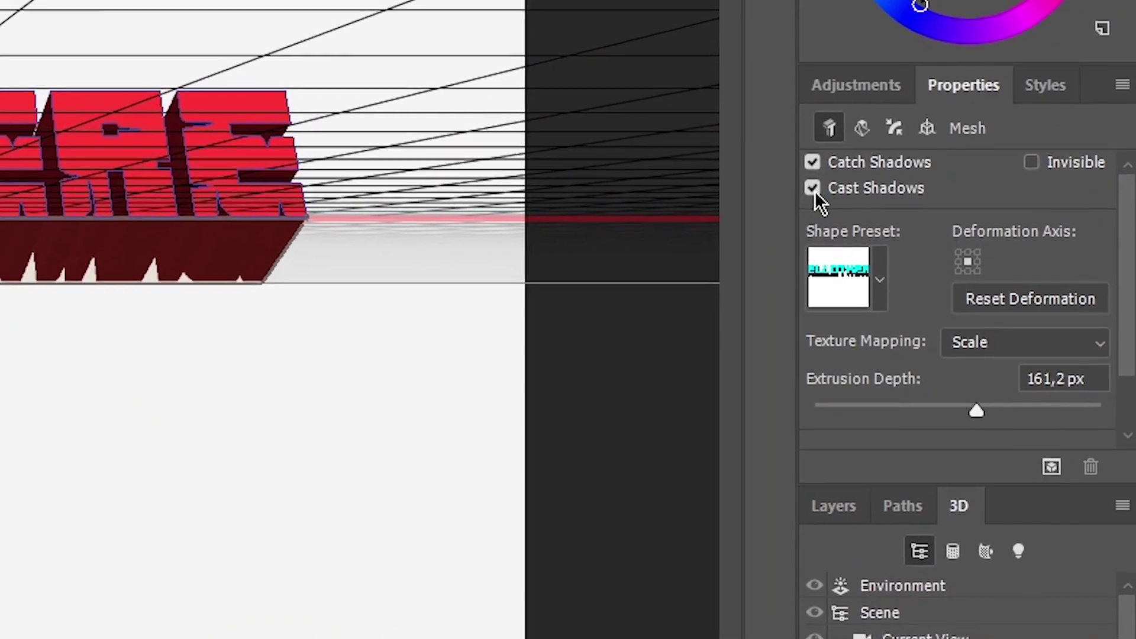
{"action": "left_click", "coordinate": [812, 188]}
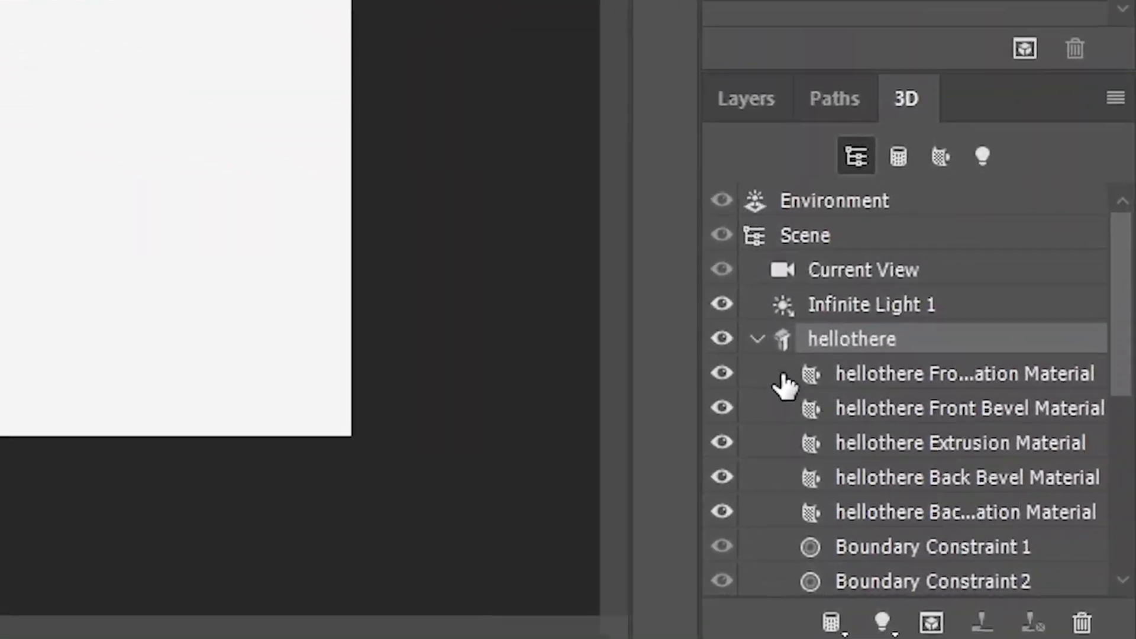
Select the front inflation and front bevel materials of the hellothere mesh.
{"action": "left_click", "coordinate": [859, 409]}
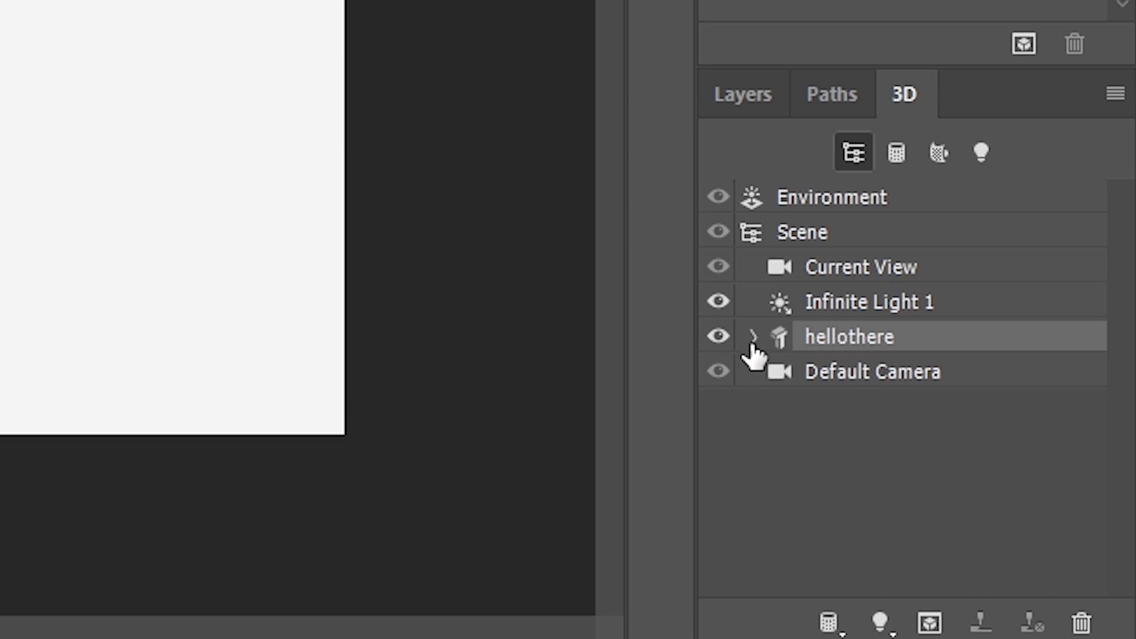
{"action": "left_click", "coordinate": [751, 346]}
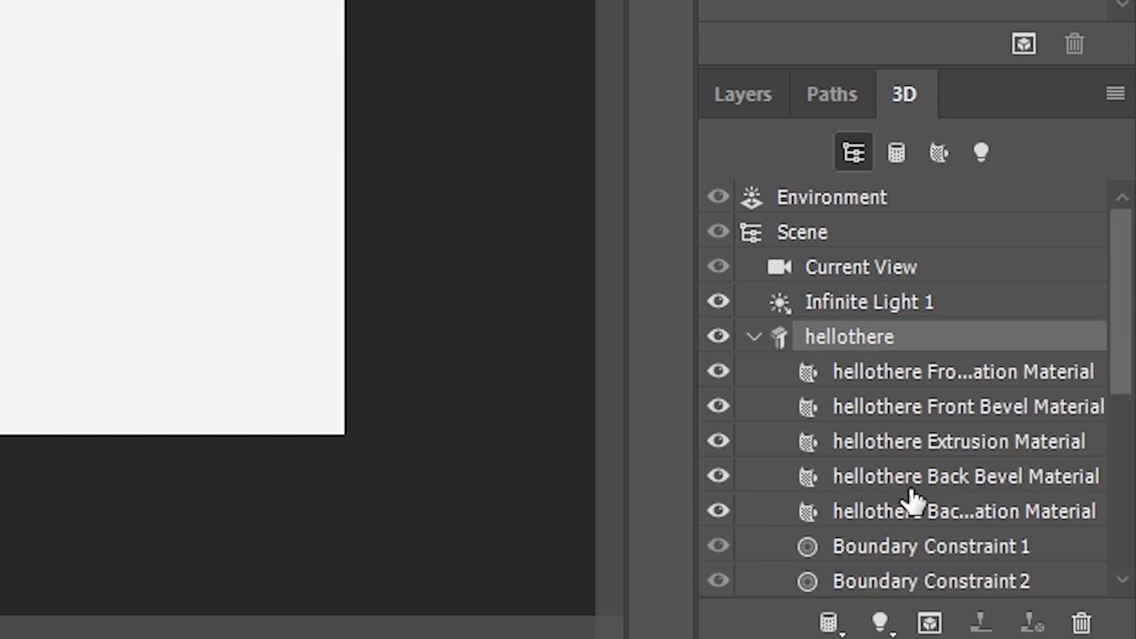
{"action": "scroll", "coordinate": [918, 436], "scroll_direction": "down", "scroll_amount": 4}
{"action": "scroll", "coordinate": [941, 500], "scroll_direction": "up", "scroll_amount": 2}
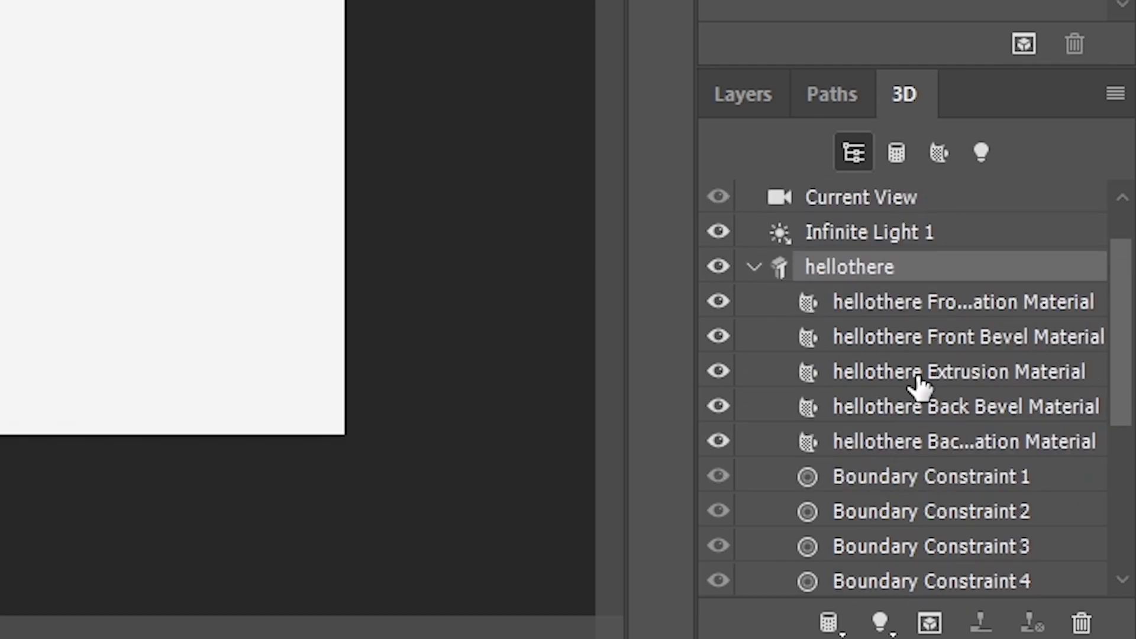
{"action": "left_click", "coordinate": [906, 446]}
{"action": "left_click", "coordinate": [899, 313], "text": "shift"}
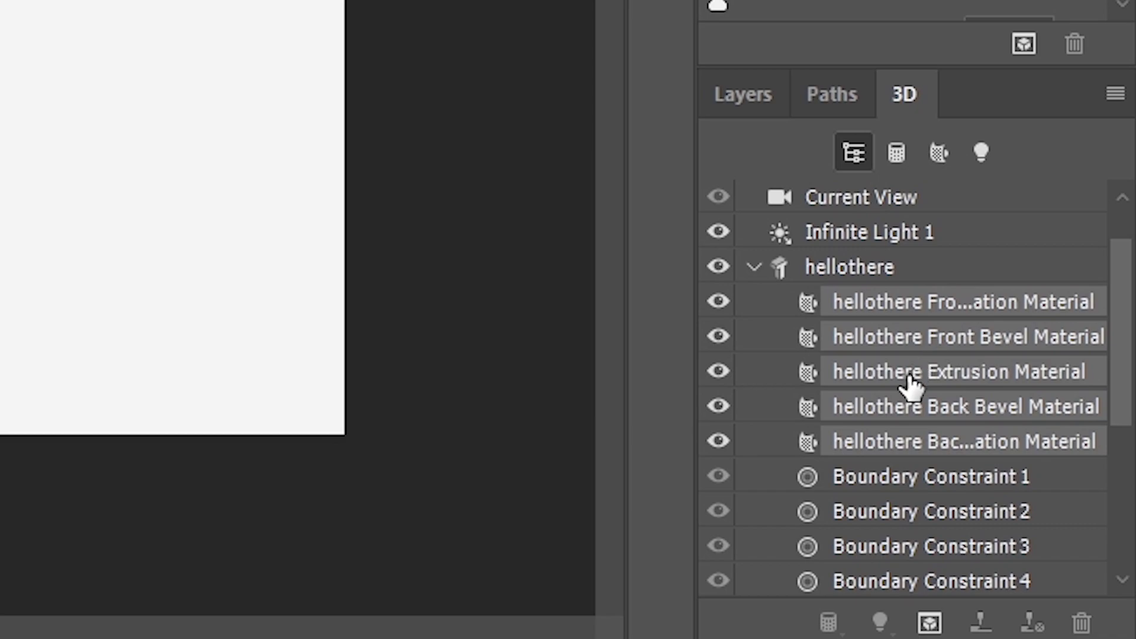
{"action": "left_click", "coordinate": [895, 293]}
{"action": "left_click", "coordinate": [916, 348], "text": "shift"}
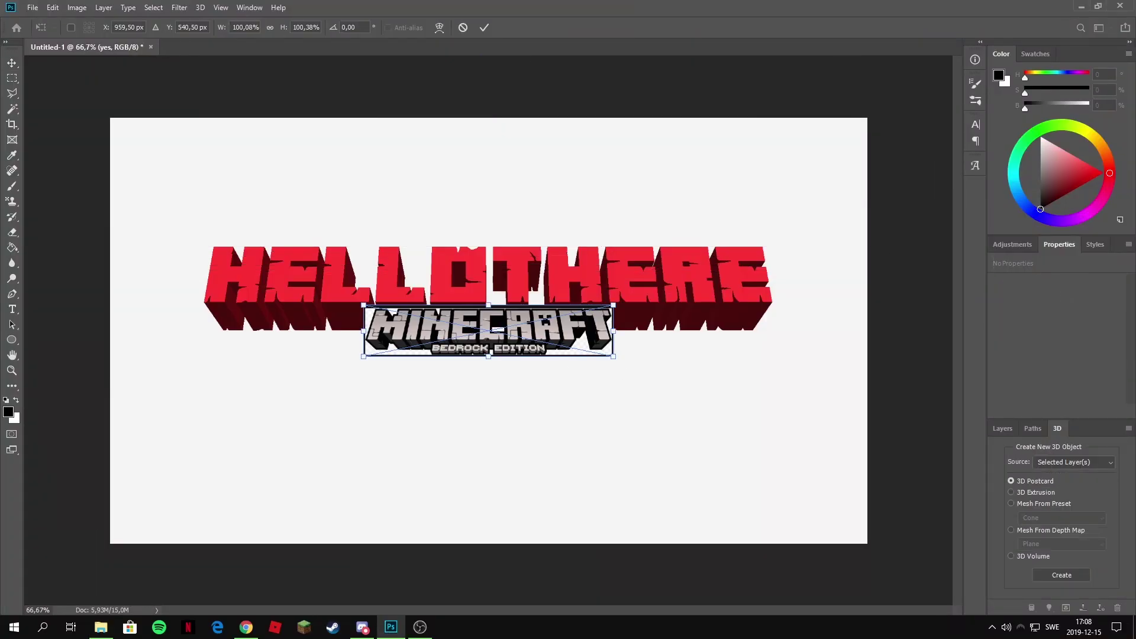
Scale the placed Minecraft logo image to about 280% and position it below the 3D text.
{"action": "left_click_drag", "start_coordinate": [491, 357], "coordinate": [498, 449]}
{"action": "left_click_drag", "start_coordinate": [549, 379], "coordinate": [551, 411]}
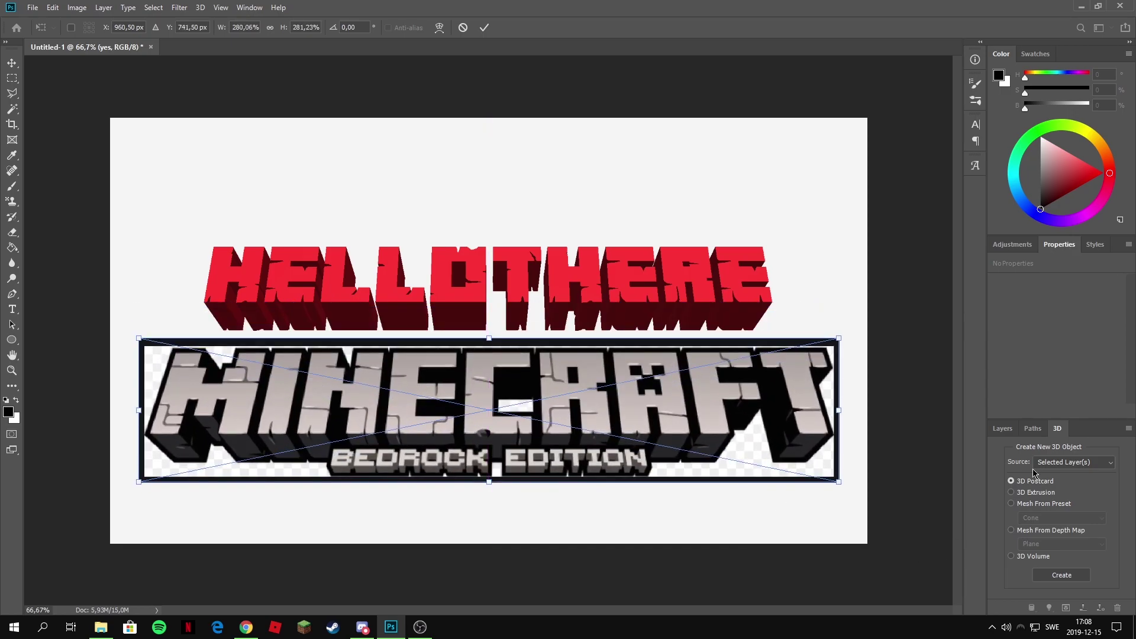
{"action": "key", "text": "Return"}
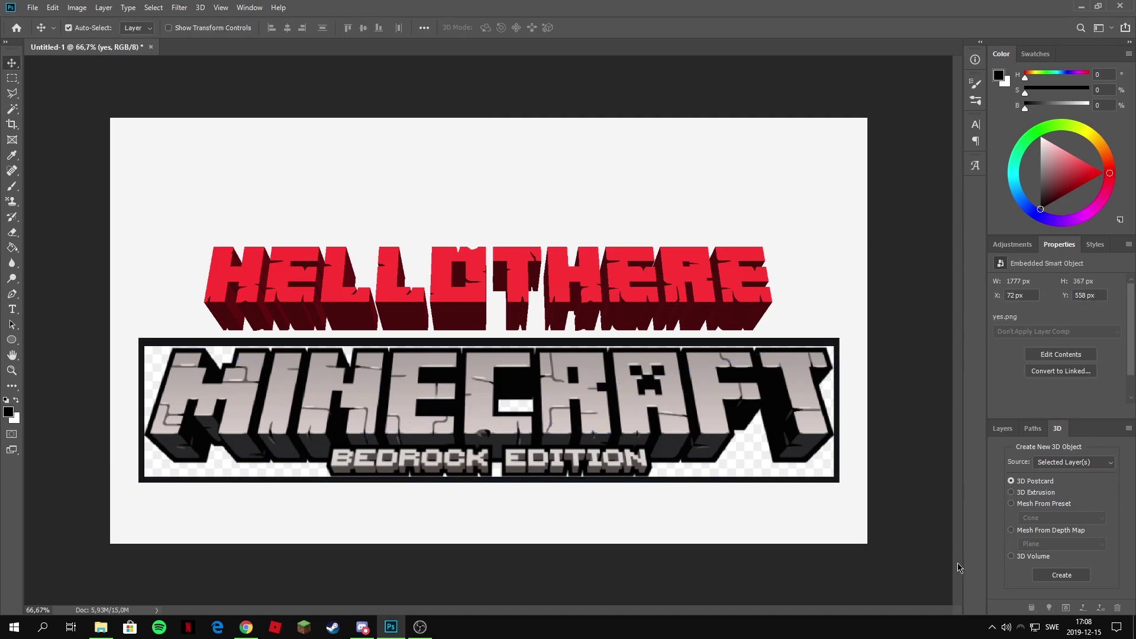
Set the front materials' Diffuse colour by sampling the Minecraft logo's light grey letter face, about RGB 193, 182, 179.
{"action": "left_click", "coordinate": [568, 254]}
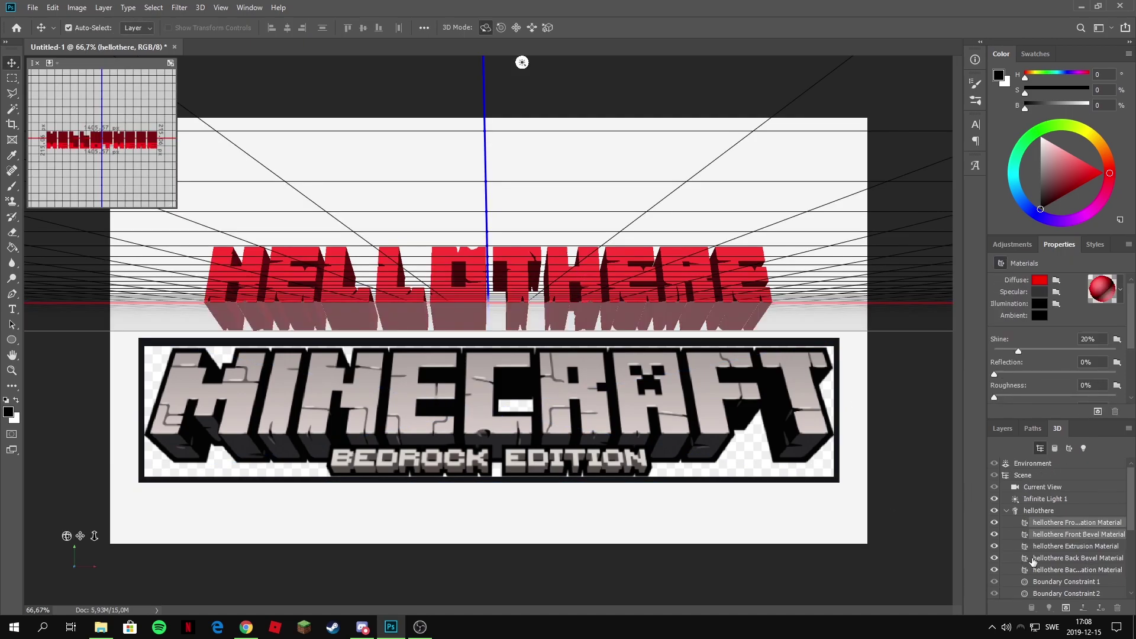
{"action": "left_click", "coordinate": [1040, 280]}
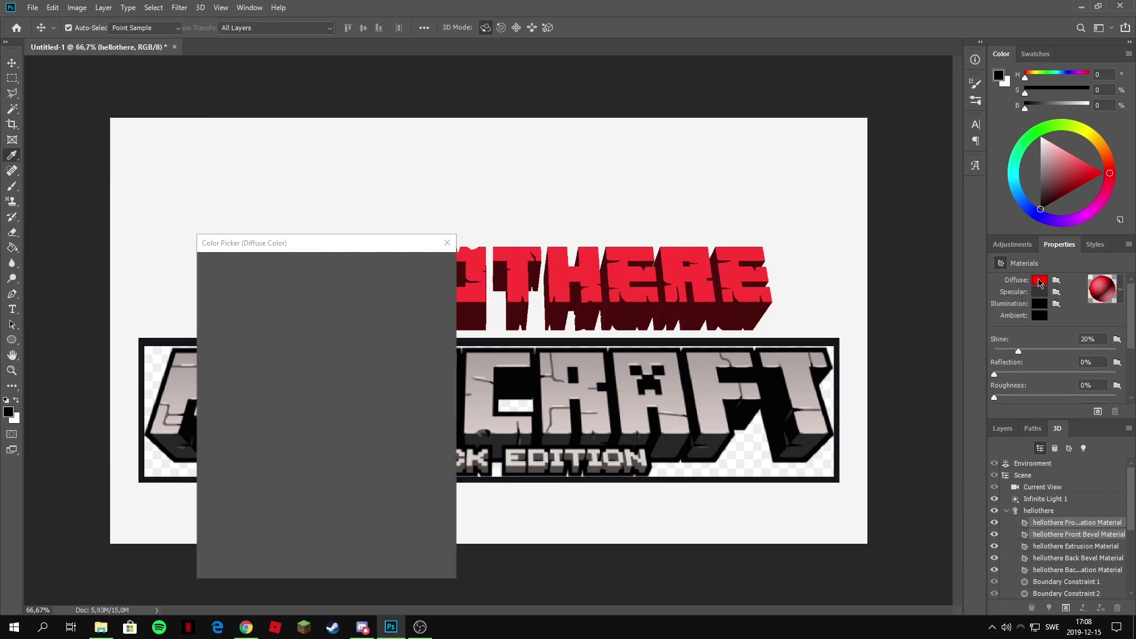
{"action": "left_click", "coordinate": [631, 390]}
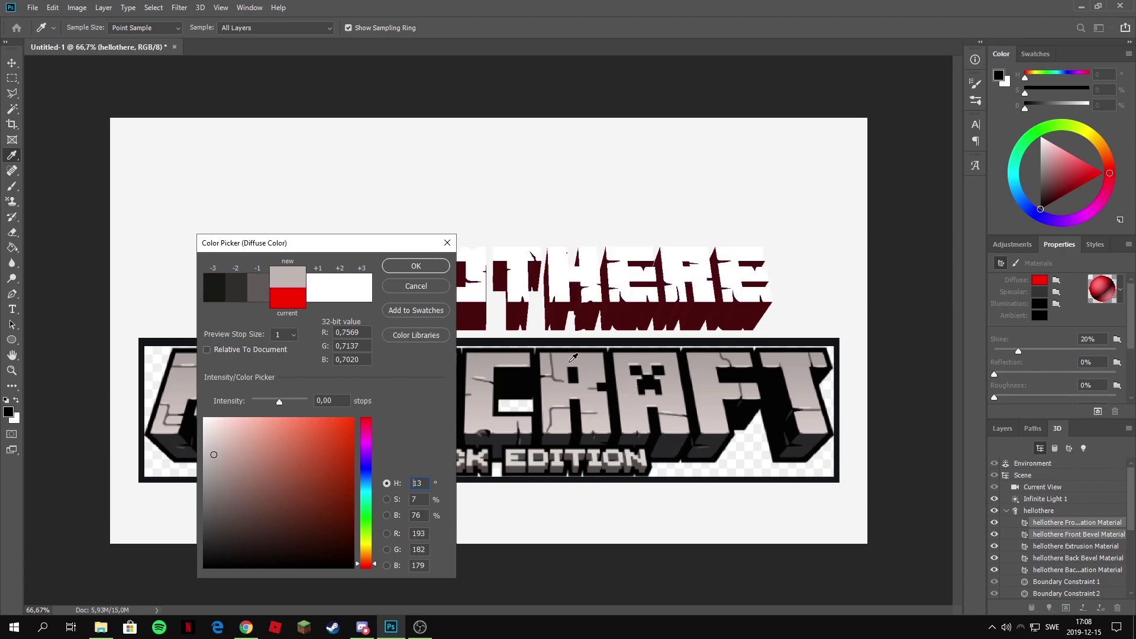
{"action": "left_click", "coordinate": [631, 391]}
{"action": "left_click", "coordinate": [630, 391]}
{"action": "left_click", "coordinate": [419, 267]}
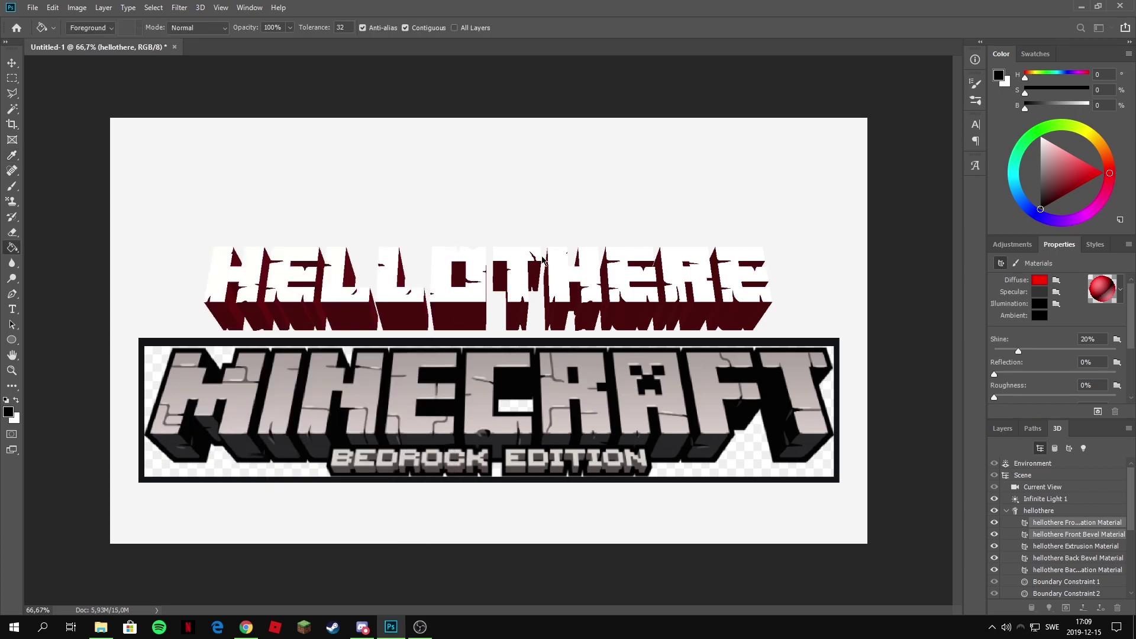
Set the Diffuse colour of the extrusion, back bevel and back inflation materials to the logo's dark side colour, RGB 40, 39, 41.
{"action": "left_click", "coordinate": [1060, 552]}
{"action": "left_click", "coordinate": [1054, 570], "text": "shift"}
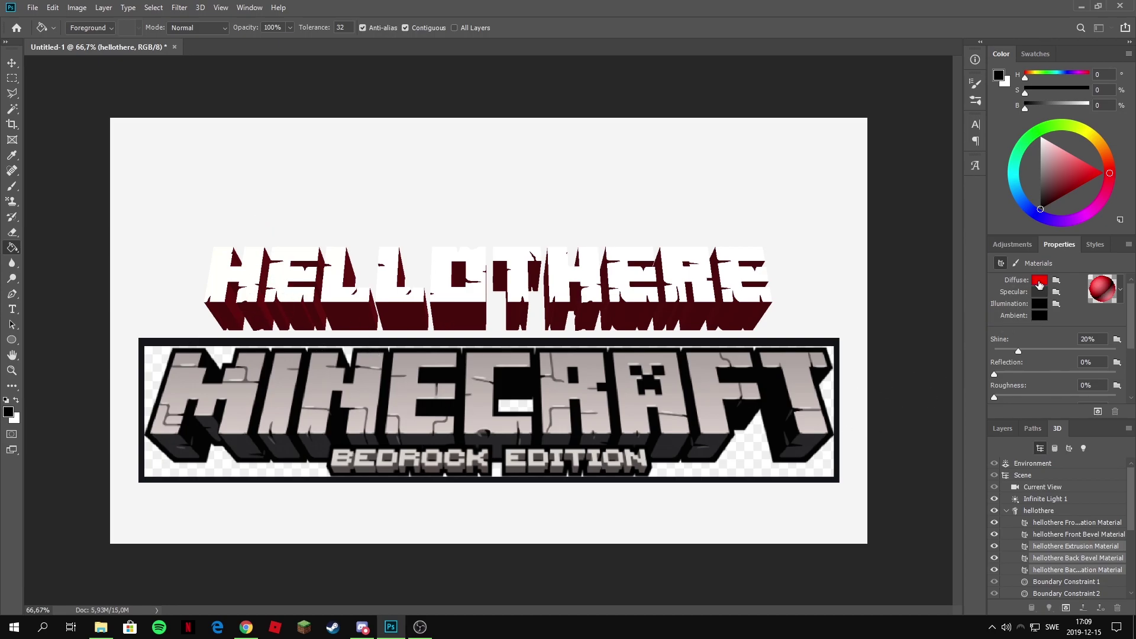
{"action": "left_click", "coordinate": [1040, 281]}
{"action": "left_click", "coordinate": [672, 448]}
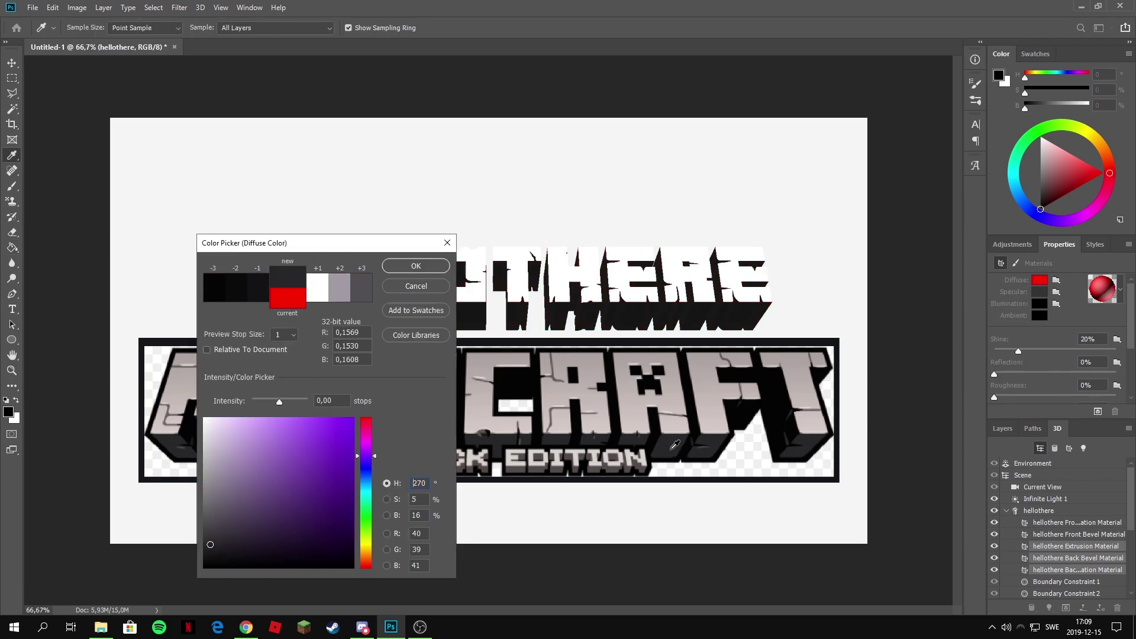
{"action": "left_click", "coordinate": [432, 270]}
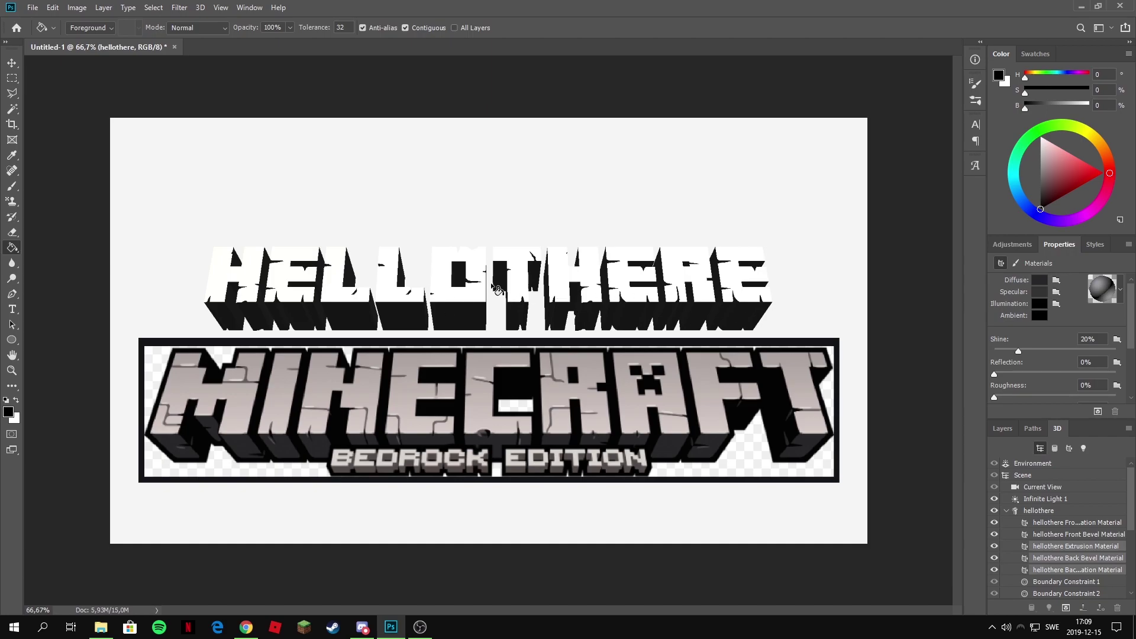
Rotate Infinite Light 1 so that it shines on the front of the HELLOTHERE text from below.
{"action": "left_click", "coordinate": [1045, 500]}
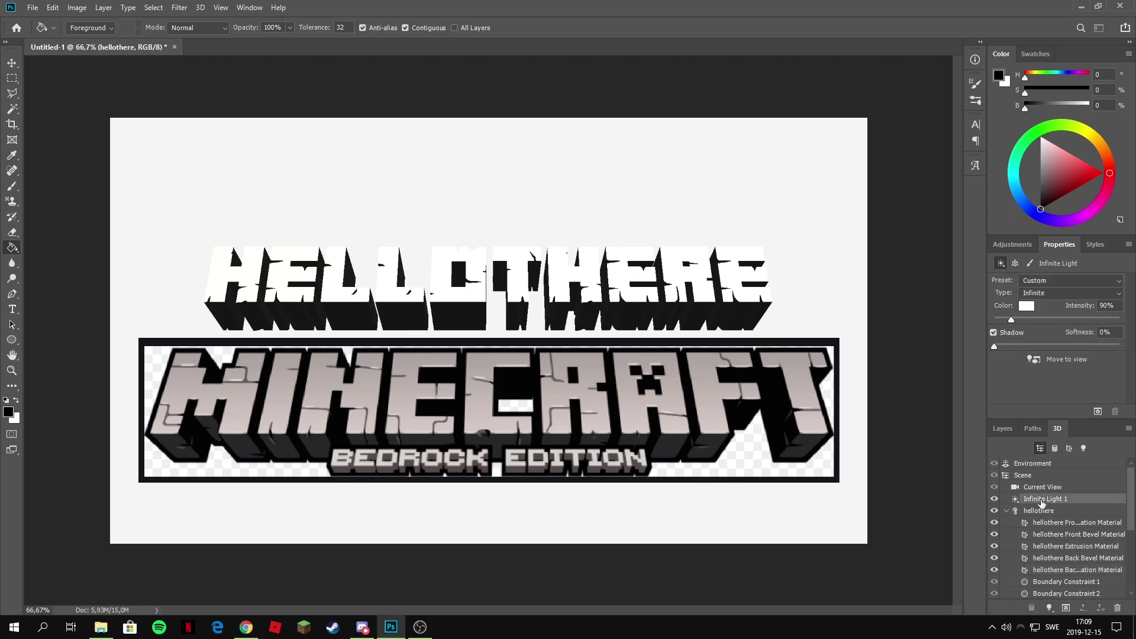
{"action": "left_click", "coordinate": [994, 500]}
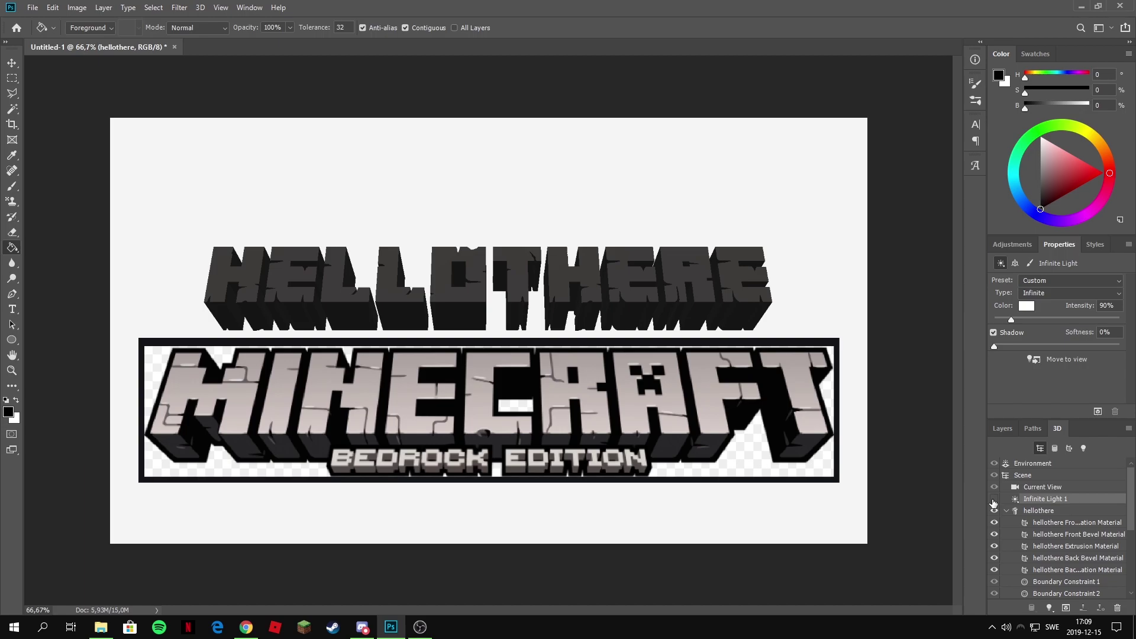
{"action": "left_click", "coordinate": [994, 501]}
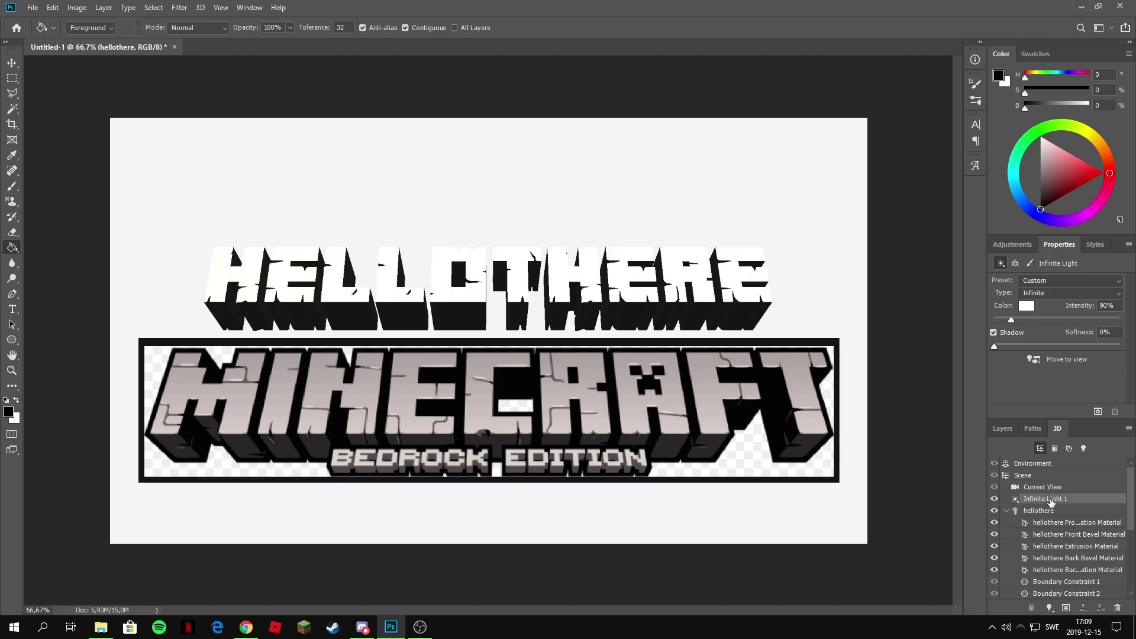
{"action": "key", "text": "v"}
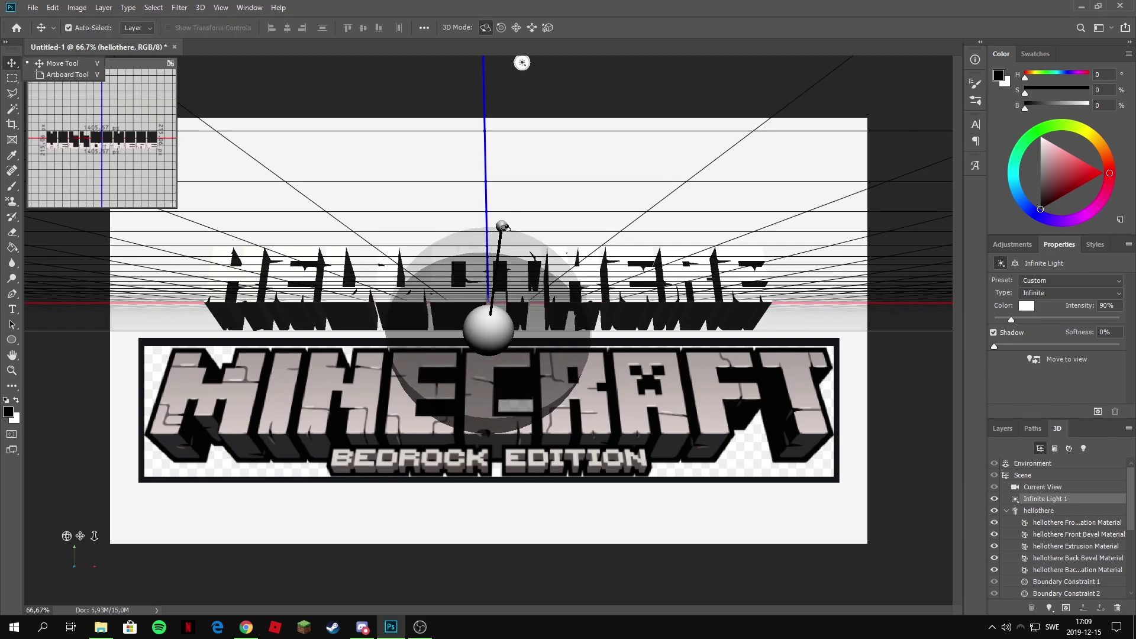
{"action": "left_click_drag", "start_coordinate": [482, 221], "coordinate": [500, 419]}
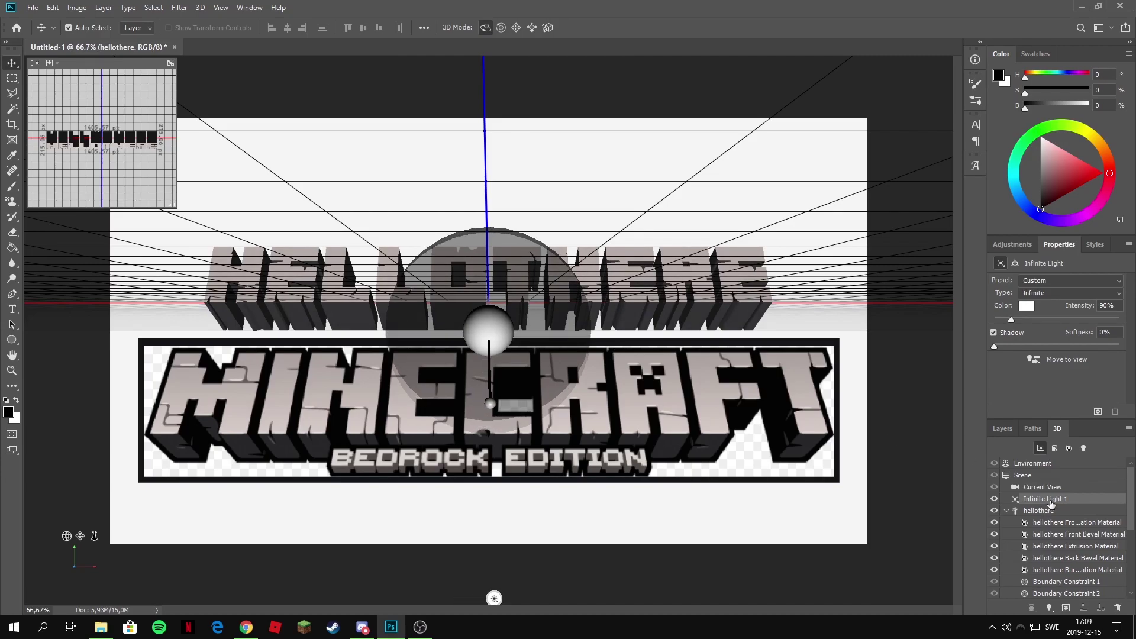
Apply the bevelled shape preset from the start of the second preset row to the hellothere mesh.
{"action": "left_click", "coordinate": [1033, 511]}
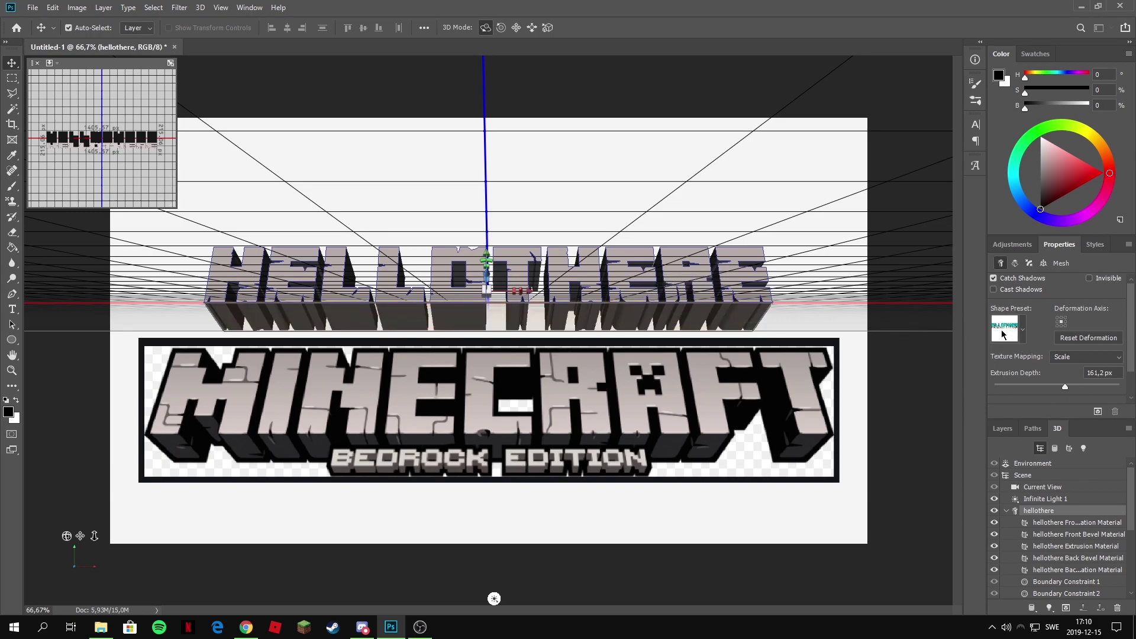
{"action": "left_click", "coordinate": [1020, 332]}
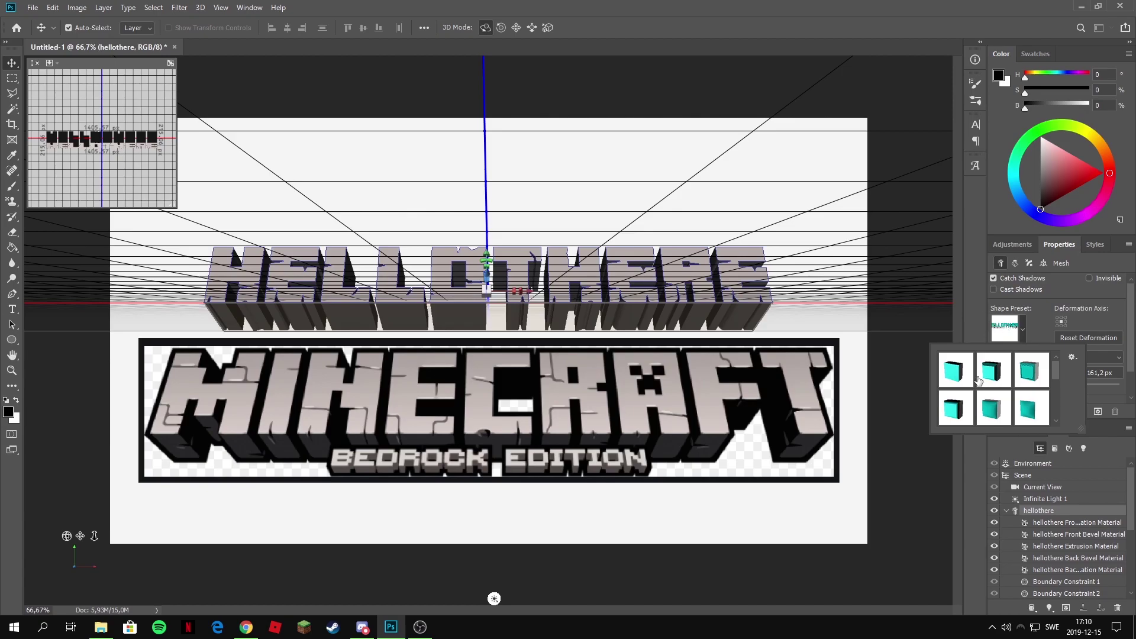
{"action": "left_click", "coordinate": [959, 409]}
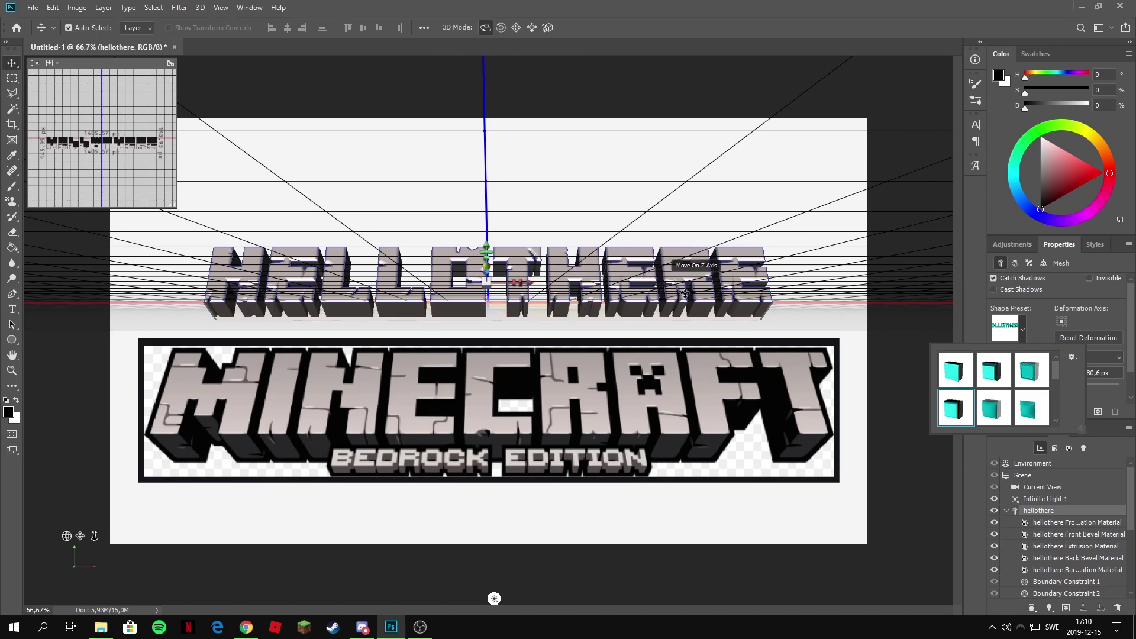
{"action": "left_click", "coordinate": [1027, 318]}
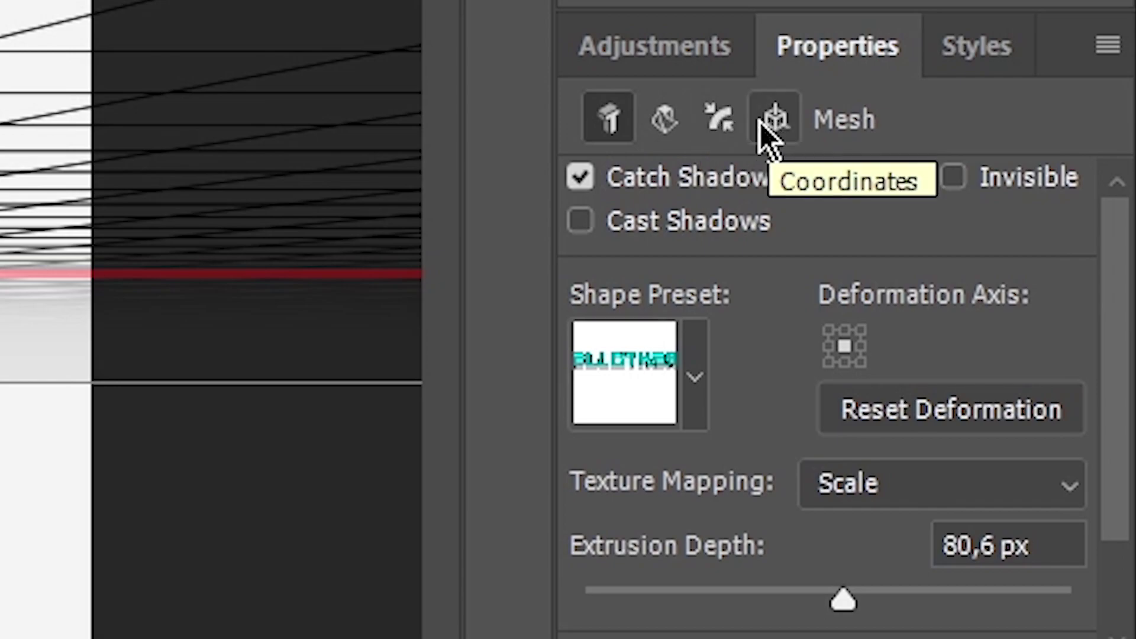
Set the bevel width of the hellothere mesh's front cap to 9%.
{"action": "left_click", "coordinate": [717, 111]}
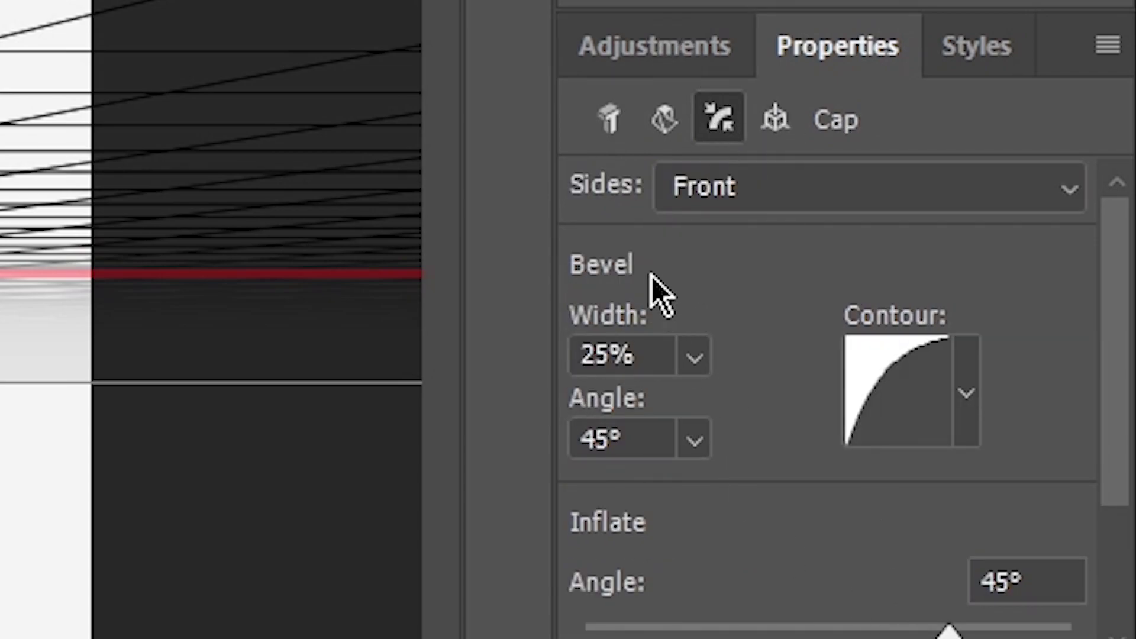
{"action": "left_click", "coordinate": [693, 355]}
{"action": "left_click_drag", "start_coordinate": [694, 403], "coordinate": [623, 450]}
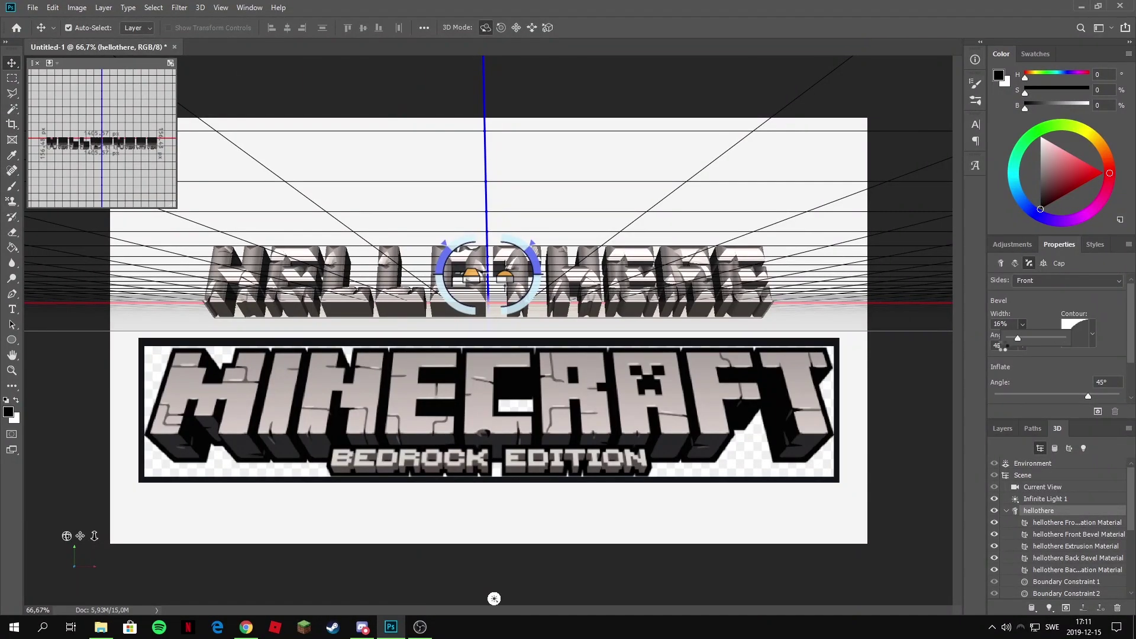
{"action": "left_click_drag", "start_coordinate": [1005, 350], "coordinate": [1013, 339]}
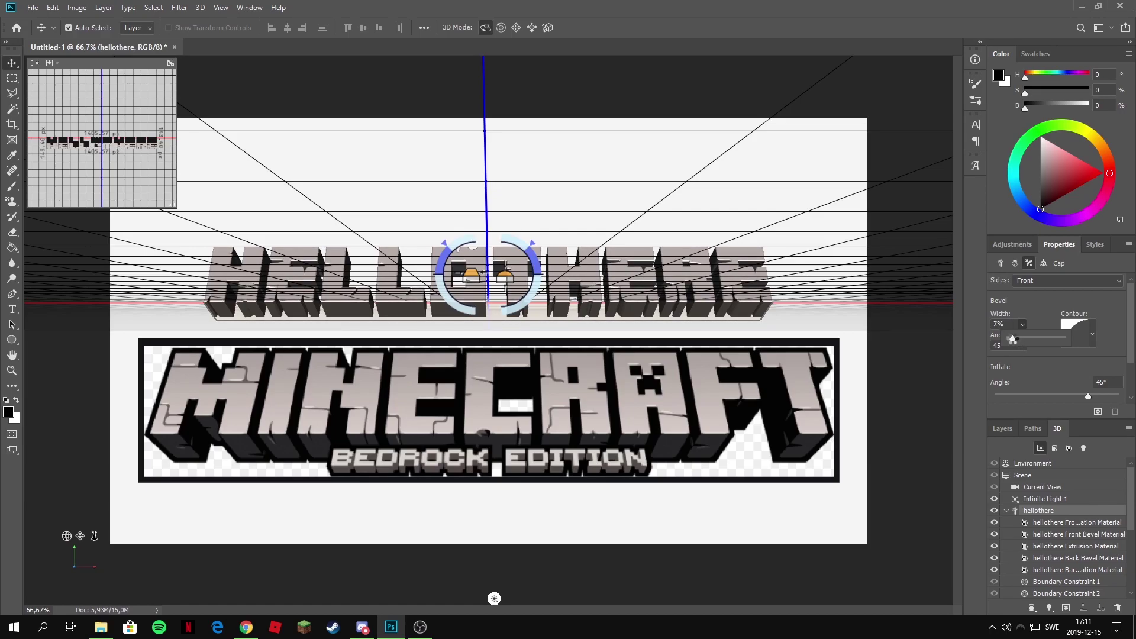
{"action": "left_click", "coordinate": [1012, 323]}
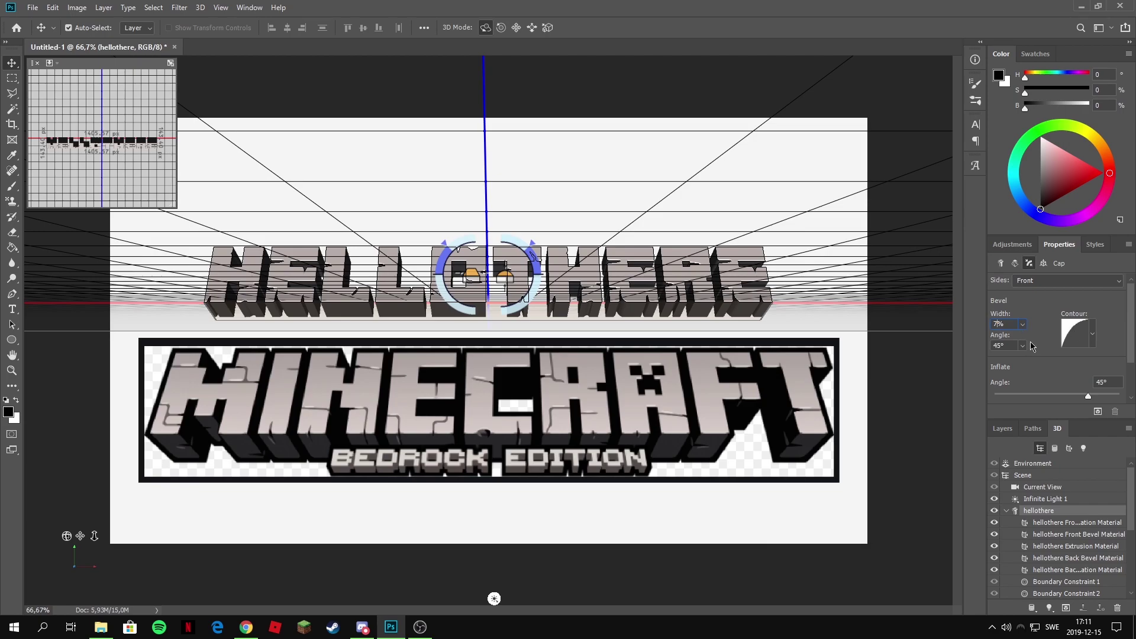
{"action": "type", "text": "9"}
{"action": "key", "text": "Return"}
Set the hellothere mesh's extrusion depth to 121,5 px.
{"action": "left_click", "coordinate": [1000, 264]}
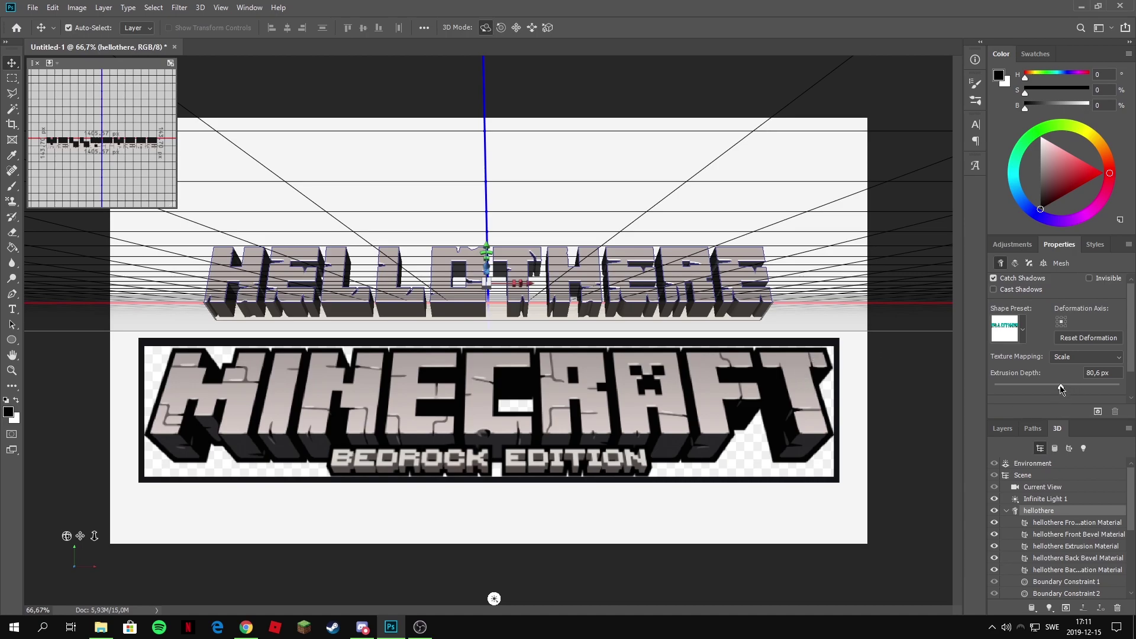
{"action": "left_click_drag", "start_coordinate": [1061, 389], "coordinate": [1069, 386]}
{"action": "left_click_drag", "start_coordinate": [1063, 369], "coordinate": [1062, 364]}
{"action": "left_click", "coordinate": [1094, 372]}
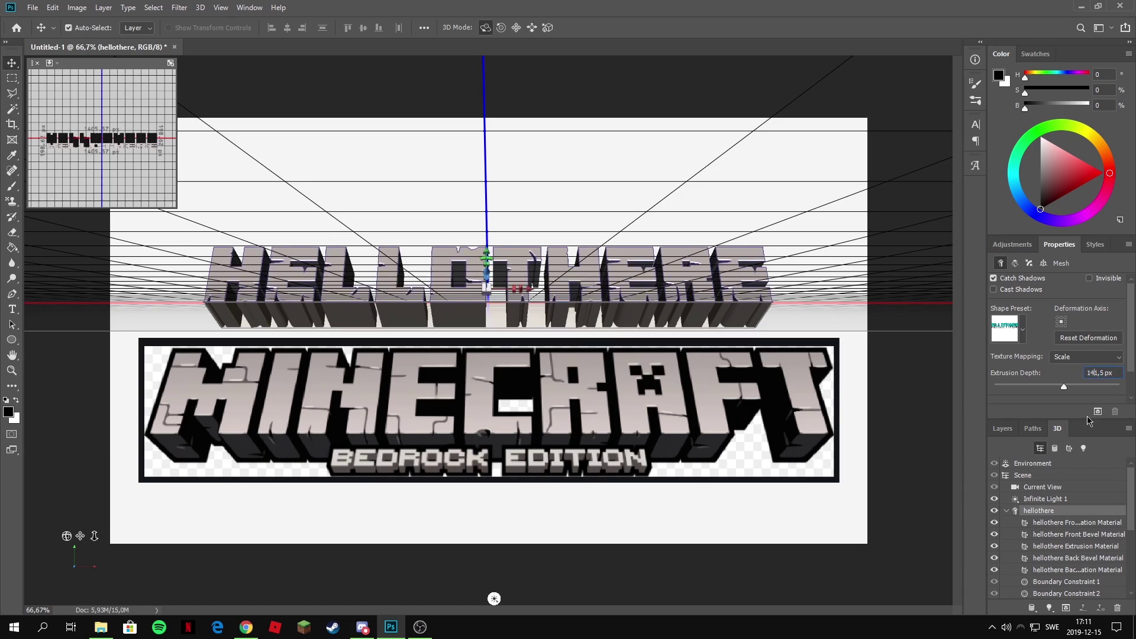
{"action": "key", "text": "BackSpace"}
{"action": "type", "text": "2"}
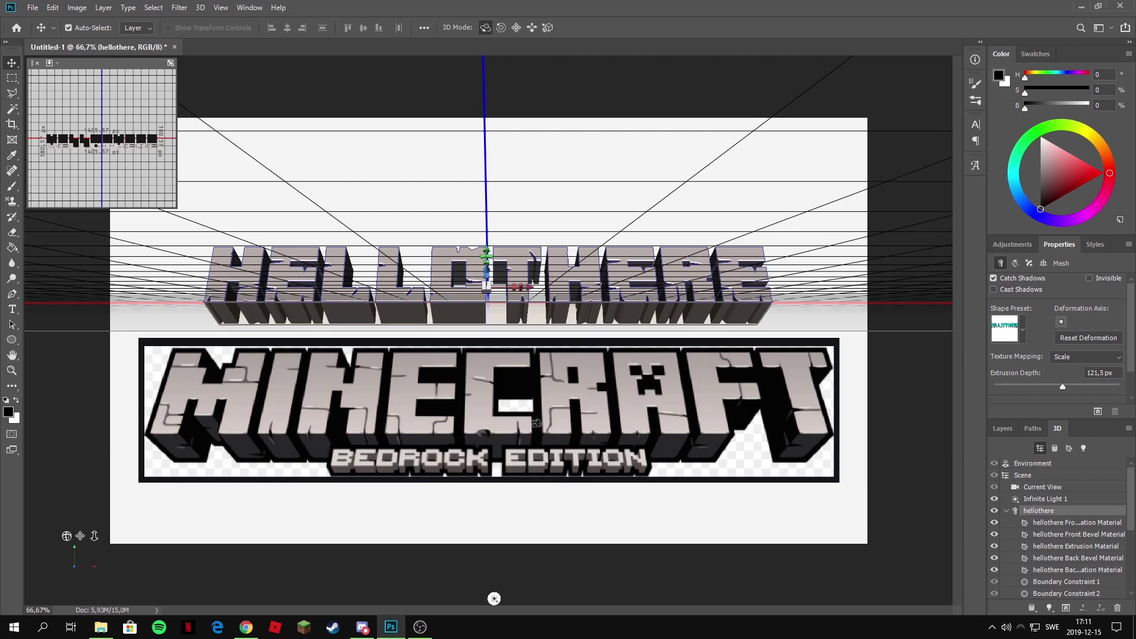
{"action": "key", "text": "Return"}
{"action": "left_click", "coordinate": [1099, 30]}
{"action": "left_click", "coordinate": [1099, 30]}
{"action": "left_click", "coordinate": [1099, 30]}
{"action": "left_click", "coordinate": [1099, 30]}
{"action": "left_click", "coordinate": [1099, 30]}
{"action": "left_click", "coordinate": [1099, 29]}
{"action": "left_click", "coordinate": [626, 158]}
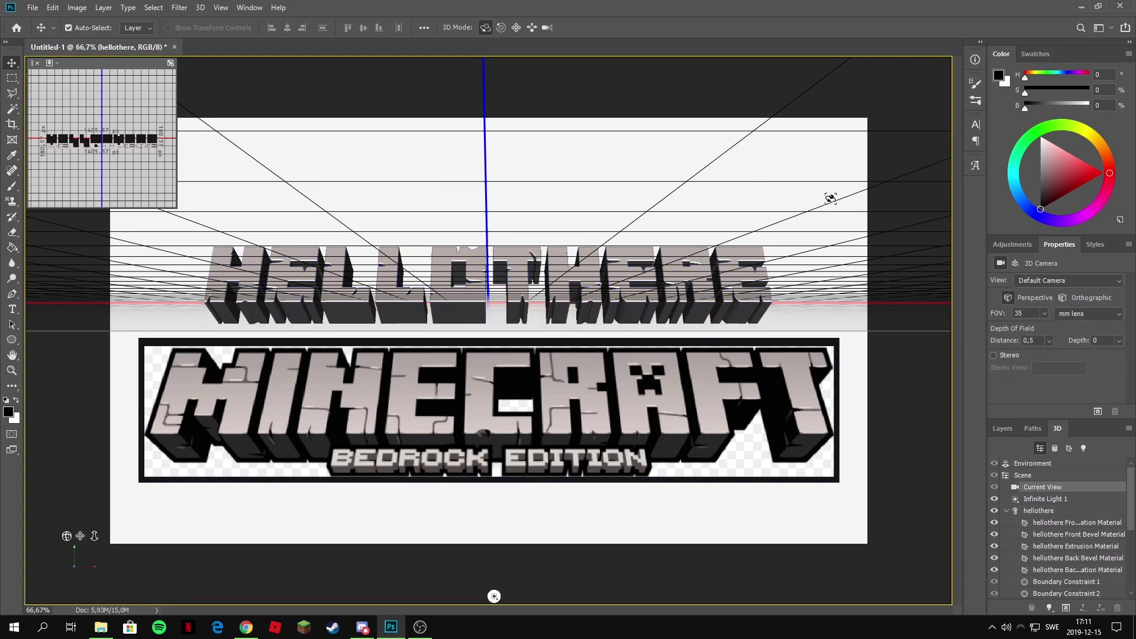
{"action": "left_click", "coordinate": [1099, 28]}
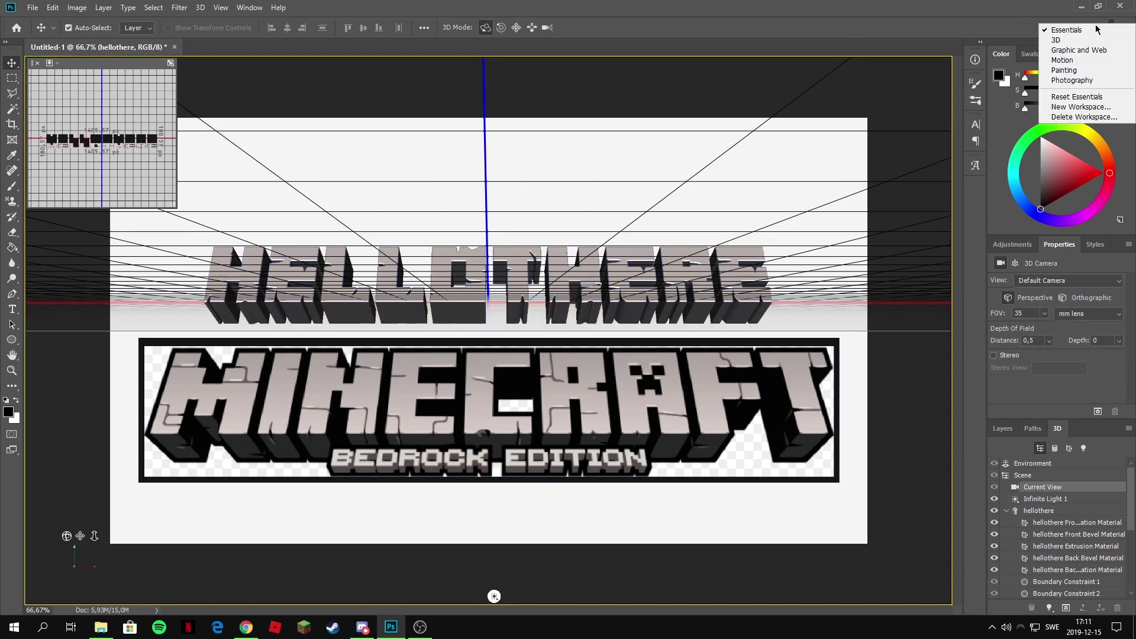
{"action": "left_click", "coordinate": [1093, 29]}
{"action": "left_click", "coordinate": [1099, 27]}
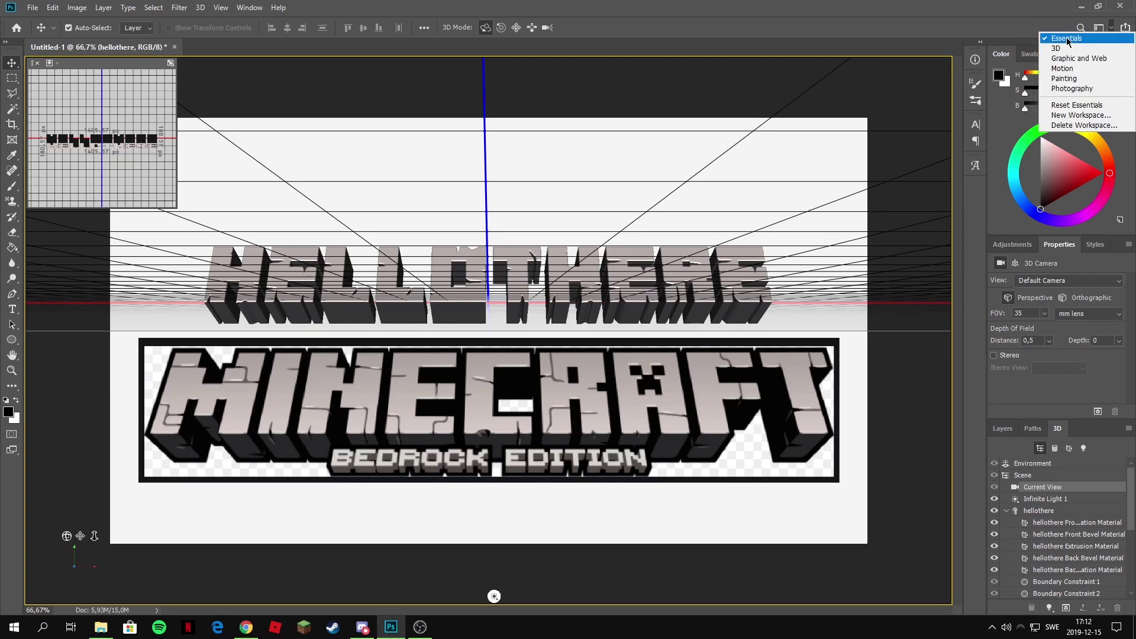
{"action": "left_click", "coordinate": [1068, 39]}
Convert the hellothere 3D layer to a smart object and move it slightly up, to about X 274 px, Y 277 px.
{"action": "left_click", "coordinate": [1002, 430]}
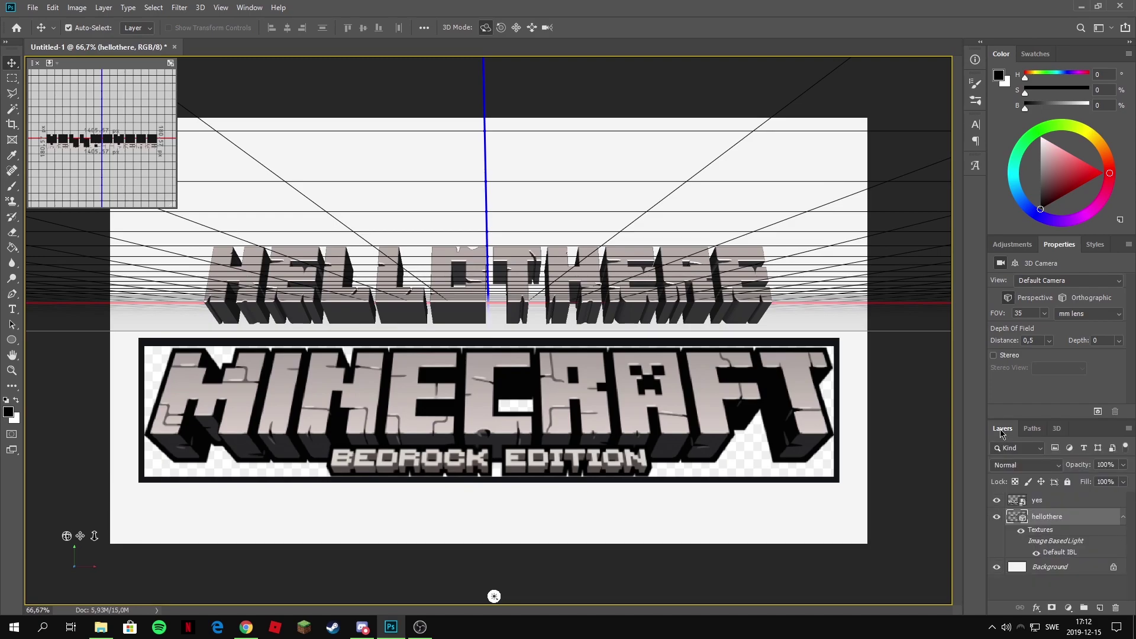
{"action": "left_click", "coordinate": [1021, 600]}
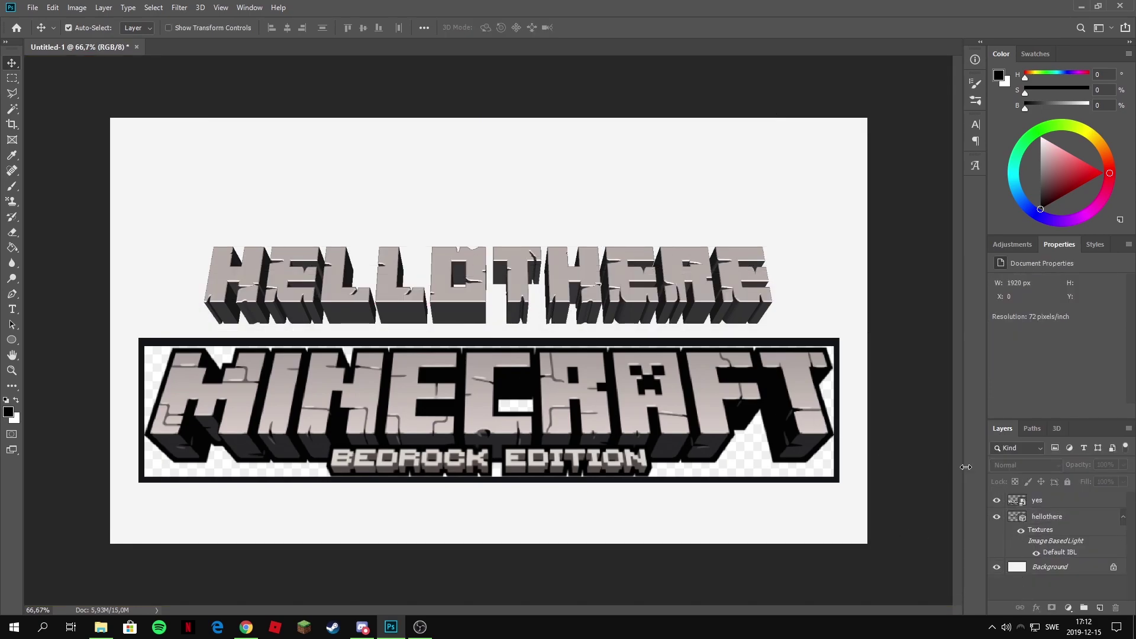
{"action": "right_click", "coordinate": [1073, 520]}
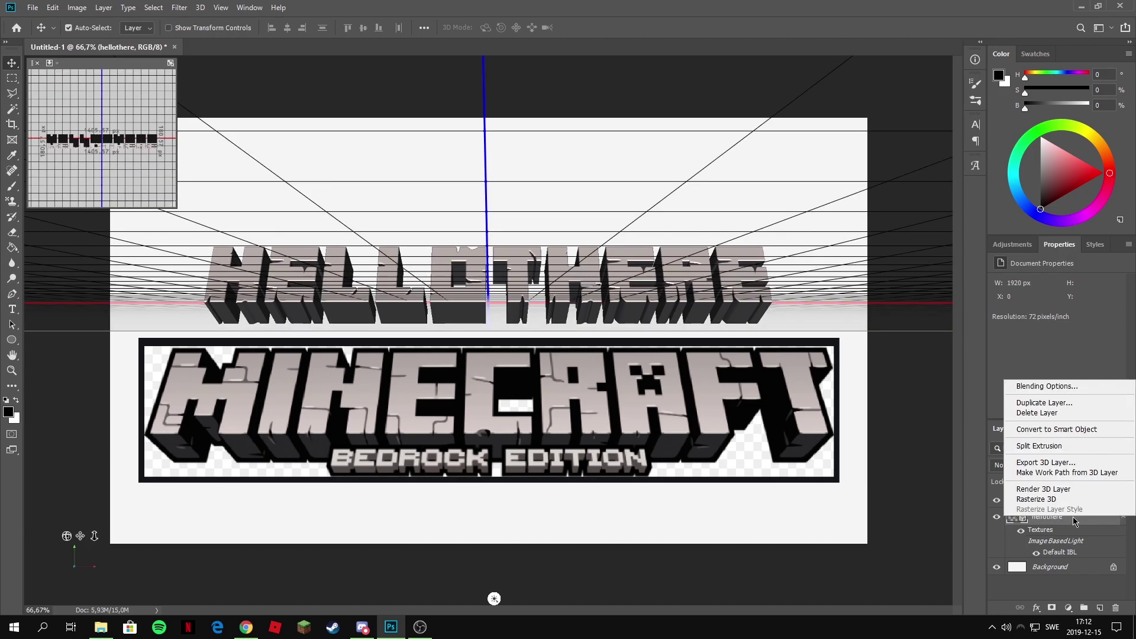
{"action": "left_click", "coordinate": [1040, 436]}
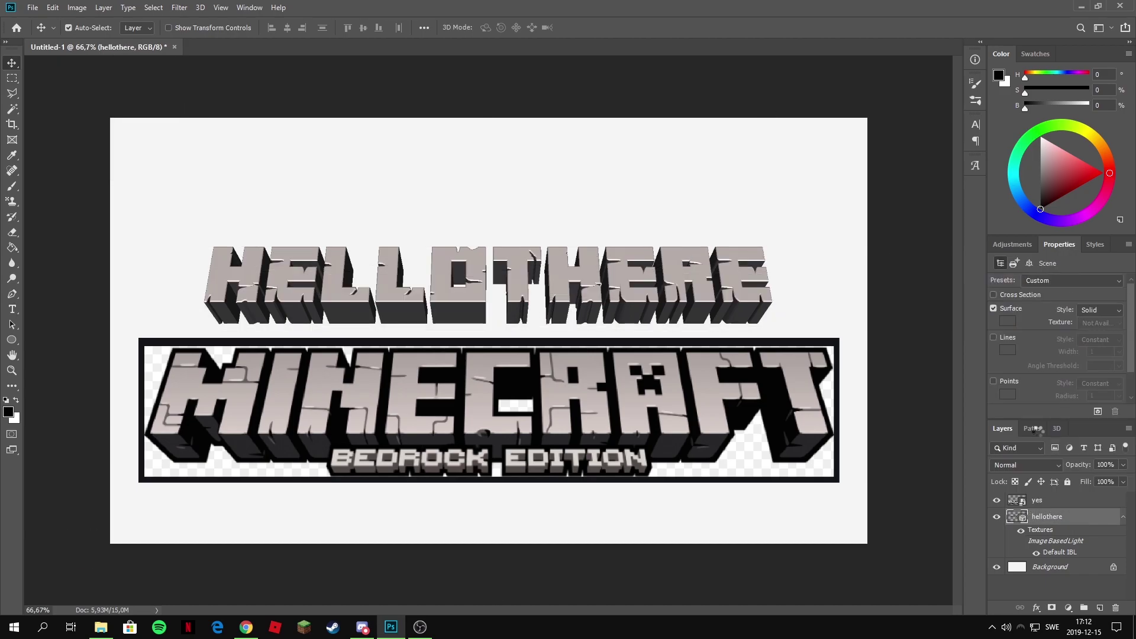
{"action": "left_click_drag", "start_coordinate": [355, 282], "coordinate": [386, 286]}
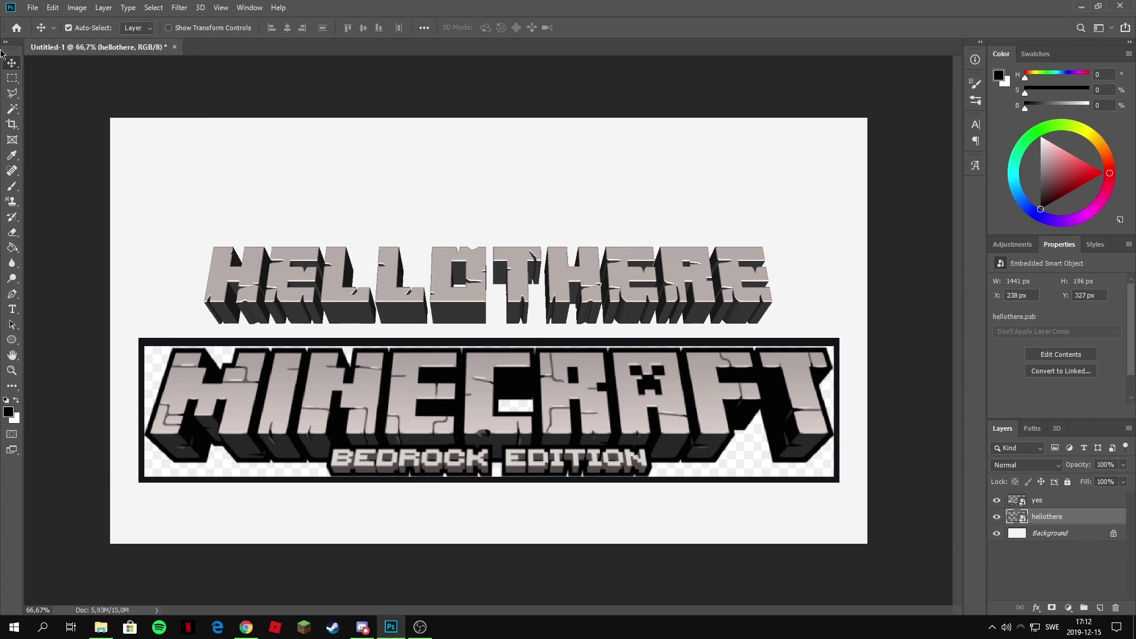
{"action": "left_click_drag", "start_coordinate": [611, 290], "coordinate": [626, 270]}
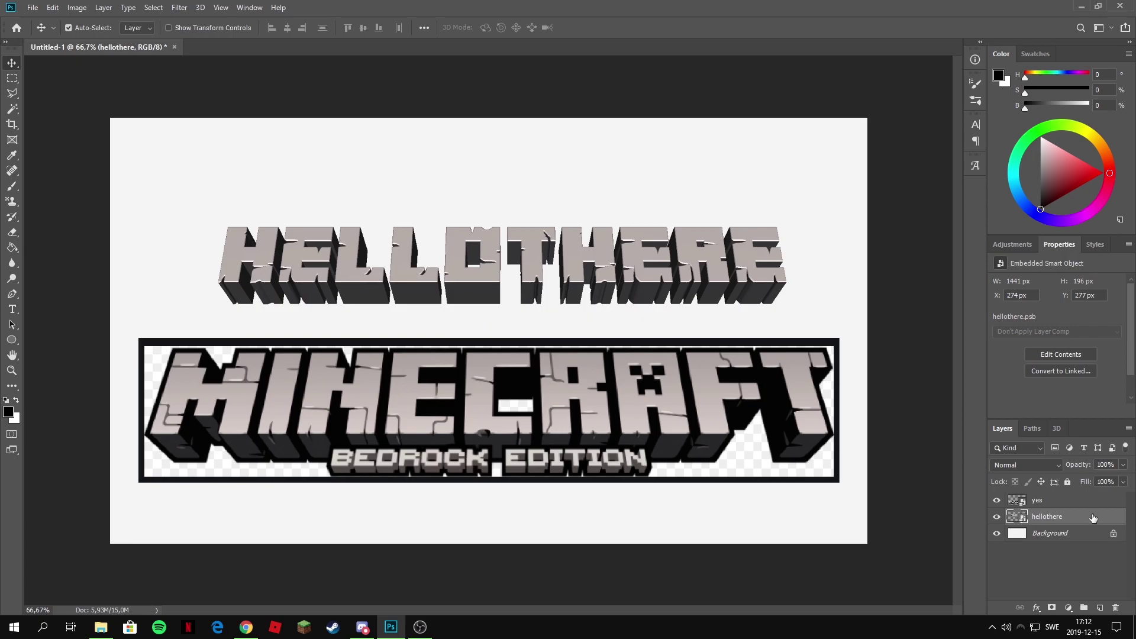
Add a Stroke layer style to the hellothere layer and set its colour to black, 000000.
{"action": "double_click", "coordinate": [1093, 518]}
{"action": "left_click_drag", "start_coordinate": [653, 185], "coordinate": [452, 138]}
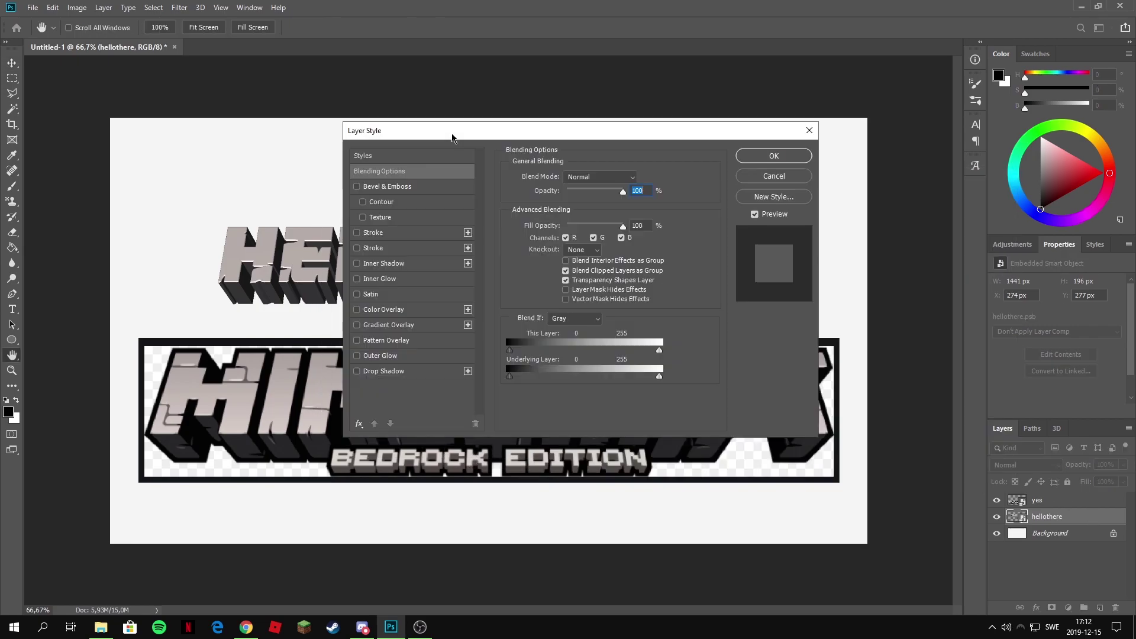
{"action": "left_click", "coordinate": [383, 237]}
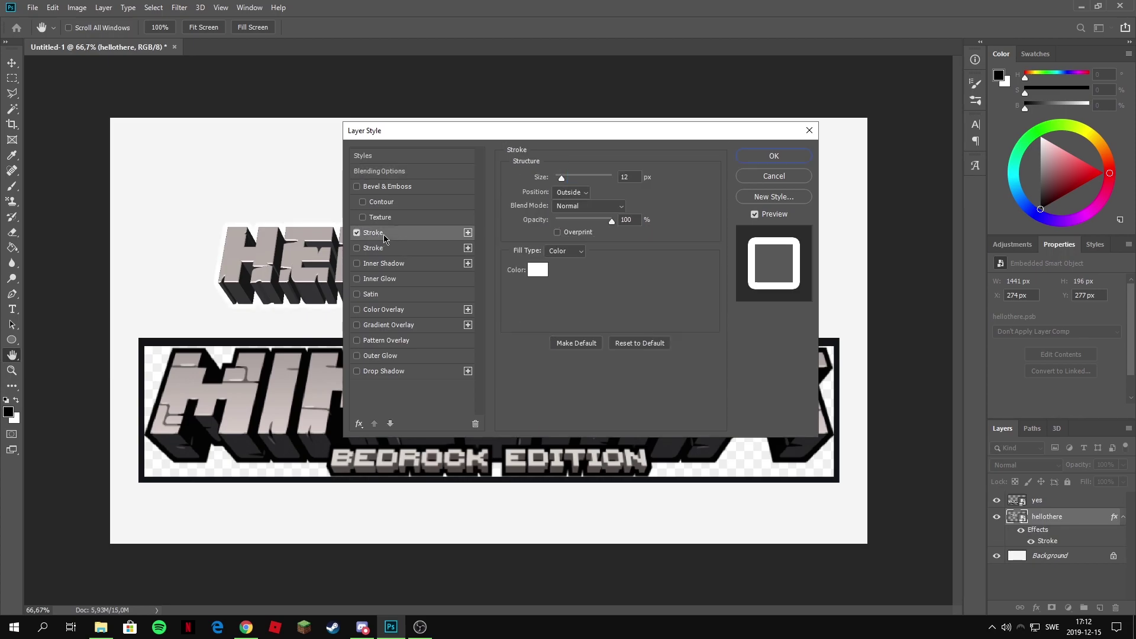
{"action": "left_click_drag", "start_coordinate": [623, 134], "coordinate": [664, 129]}
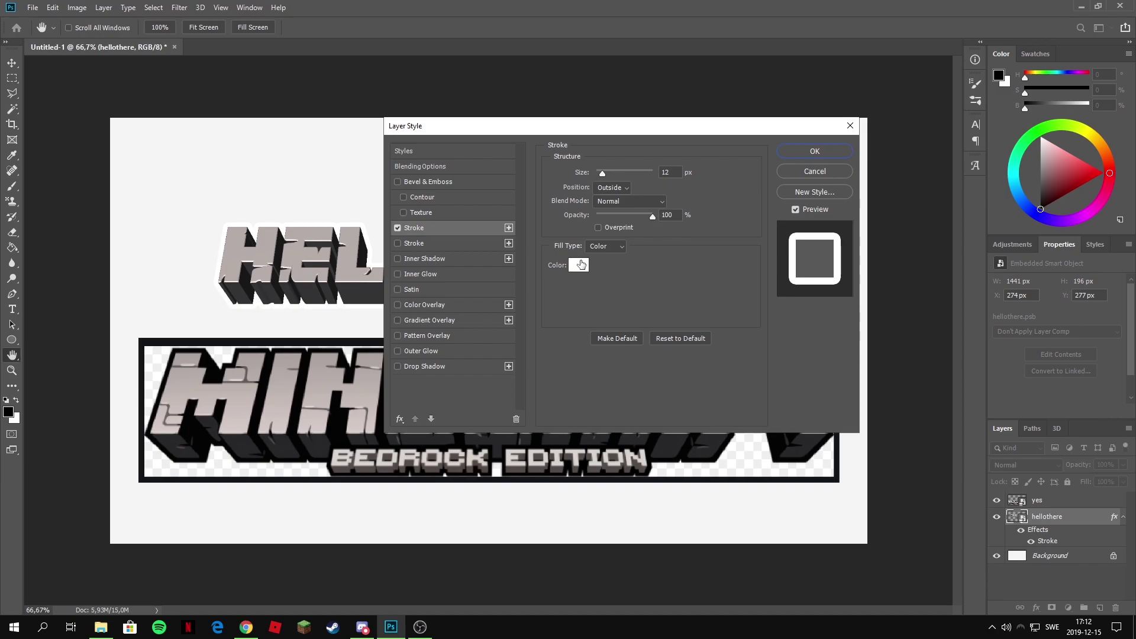
{"action": "left_click", "coordinate": [582, 266]}
{"action": "type", "text": "000000"}
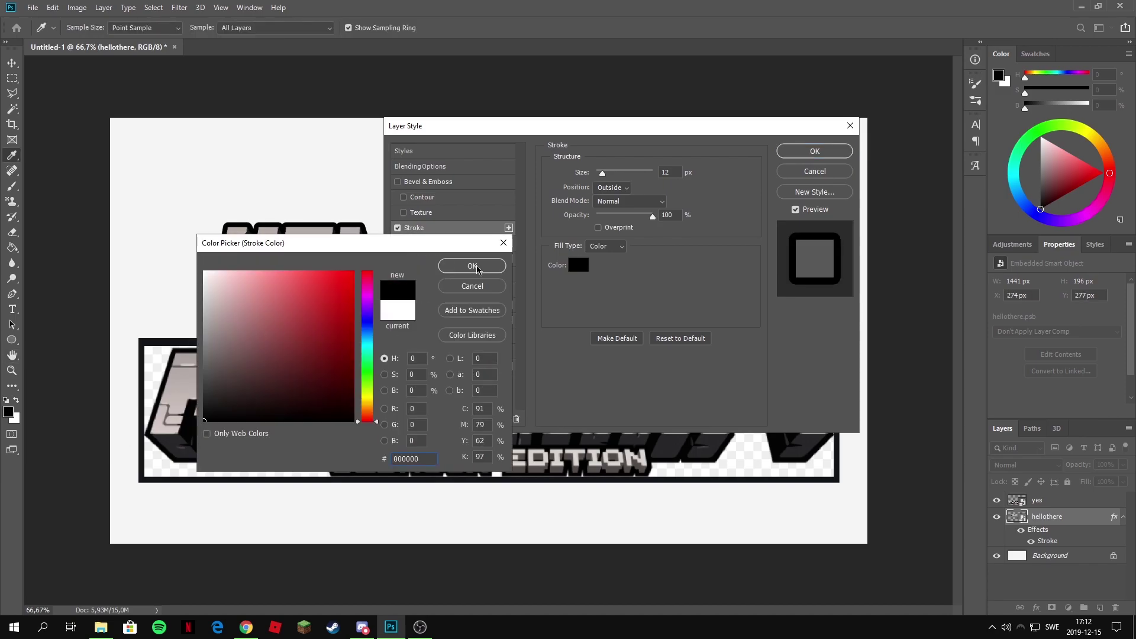
{"action": "key", "text": "Return"}
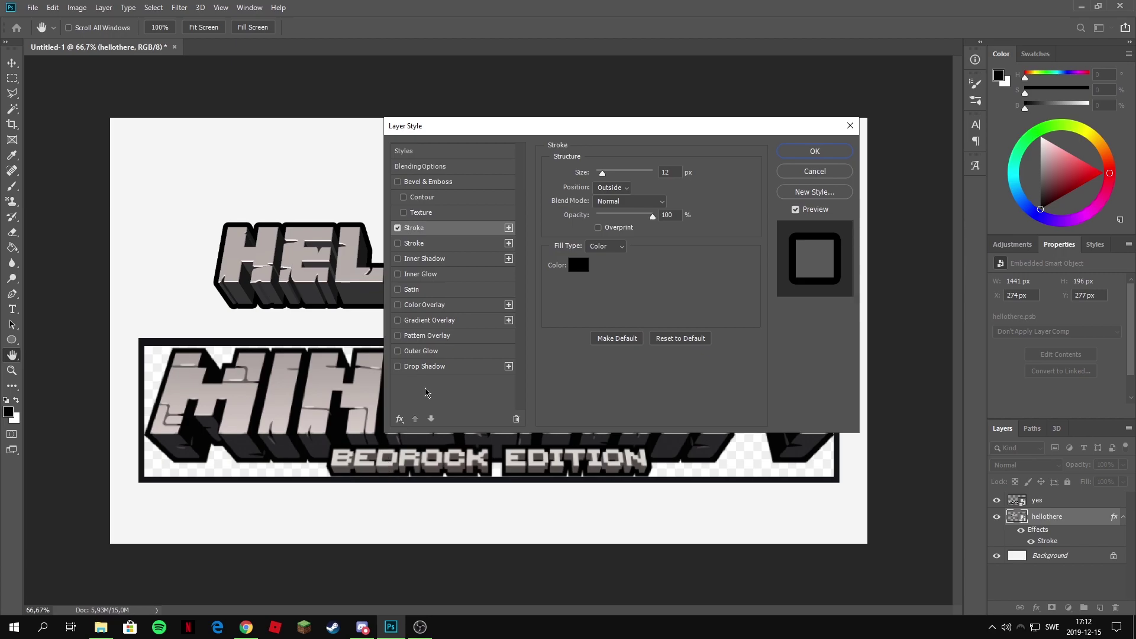
Try the Inside and Center positions for the stroke and return it to Outside.
{"action": "left_click", "coordinate": [614, 189]}
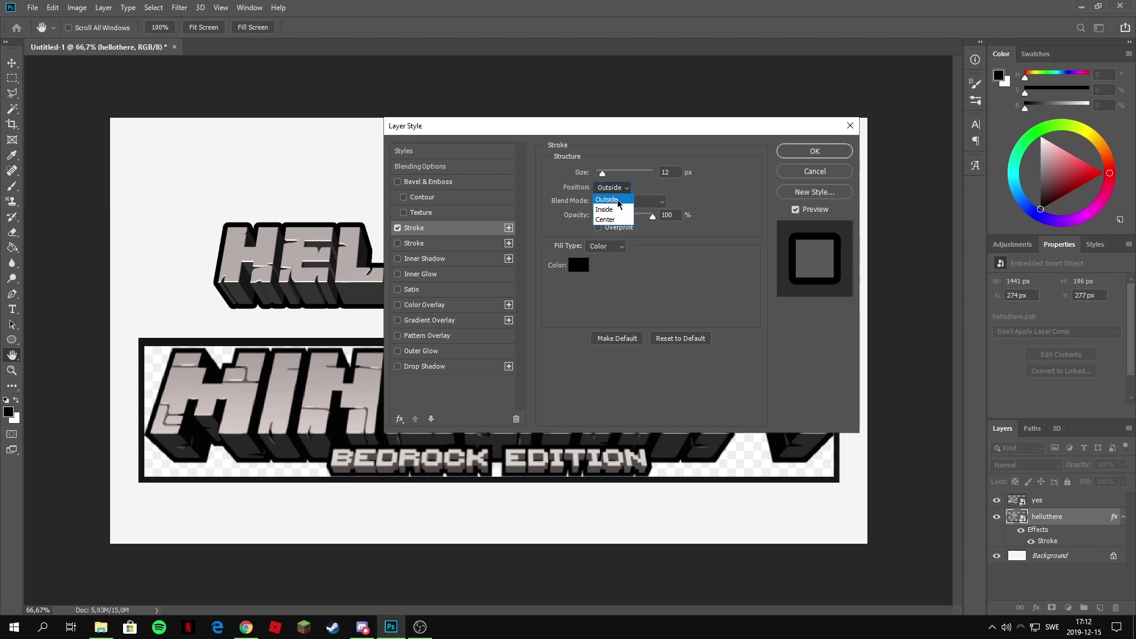
{"action": "left_click", "coordinate": [615, 208]}
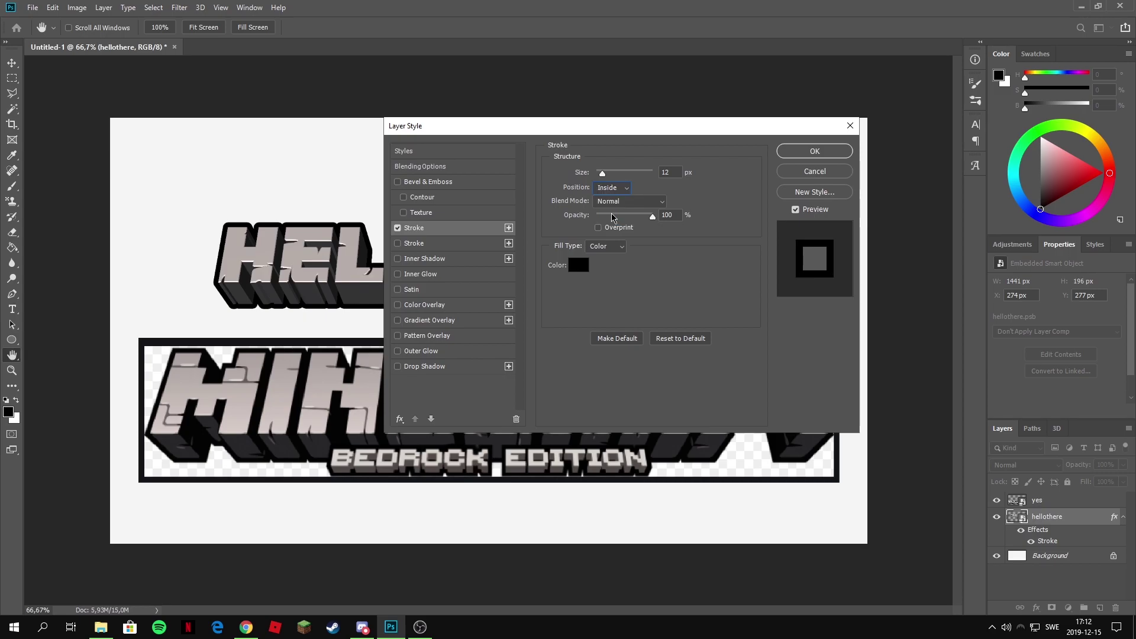
{"action": "left_click", "coordinate": [609, 188]}
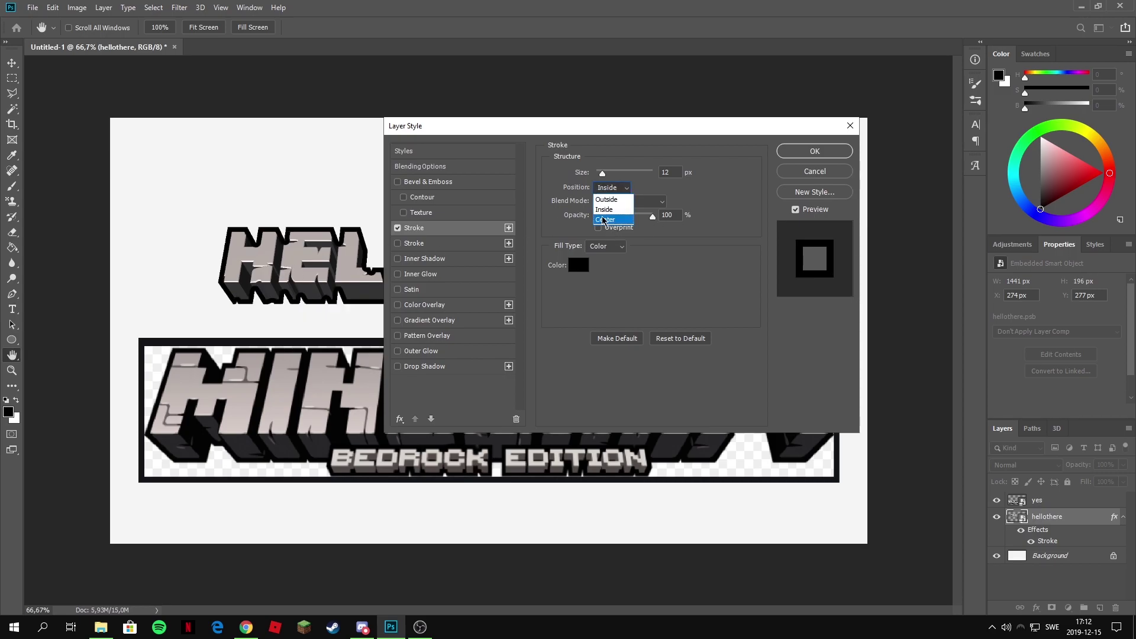
{"action": "left_click", "coordinate": [603, 219]}
{"action": "left_click", "coordinate": [610, 188]}
{"action": "left_click", "coordinate": [610, 200]}
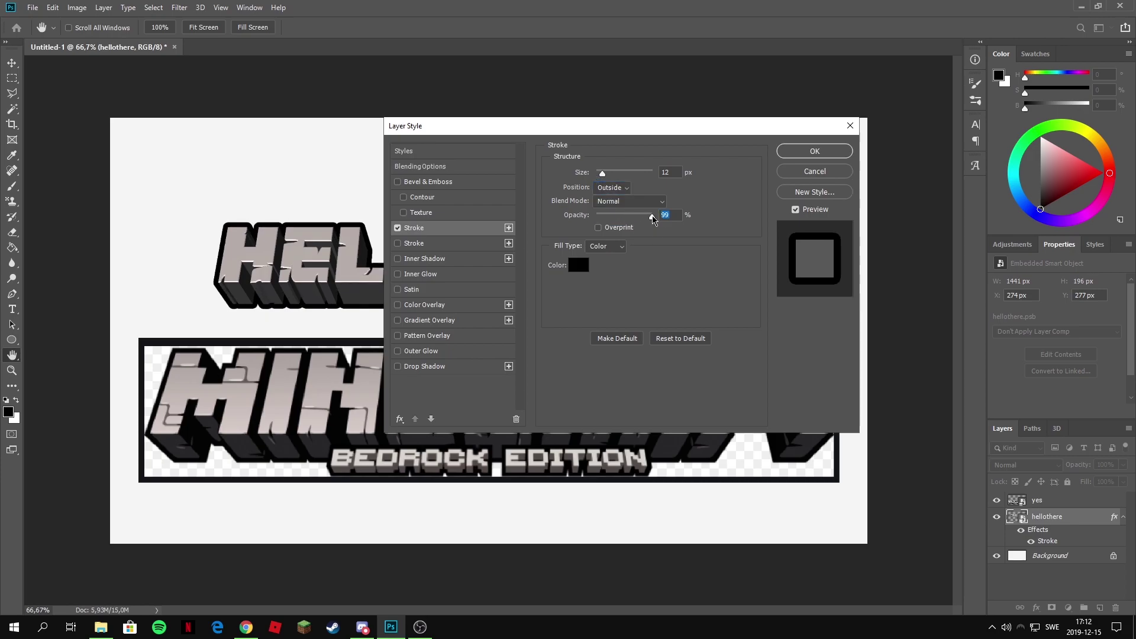
Set the stroke's opacity to 100 %, readjust its size and apply the layer style.
{"action": "double_click", "coordinate": [672, 216]}
{"action": "left_click_drag", "start_coordinate": [605, 175], "coordinate": [603, 175]}
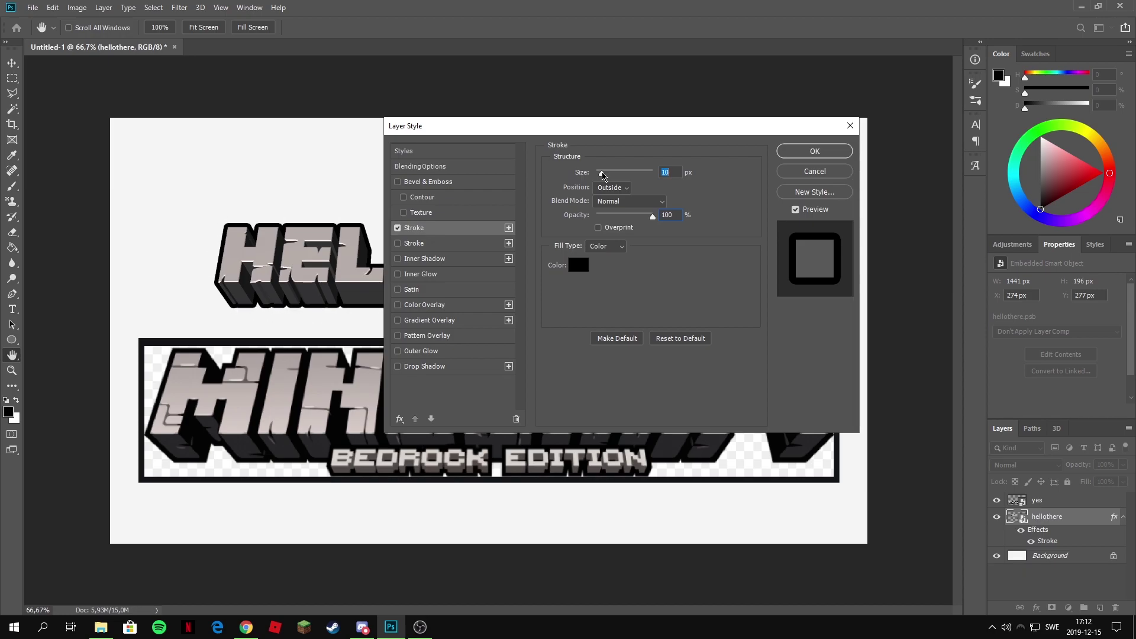
{"action": "left_click", "coordinate": [668, 171]}
{"action": "key", "text": "Return"}
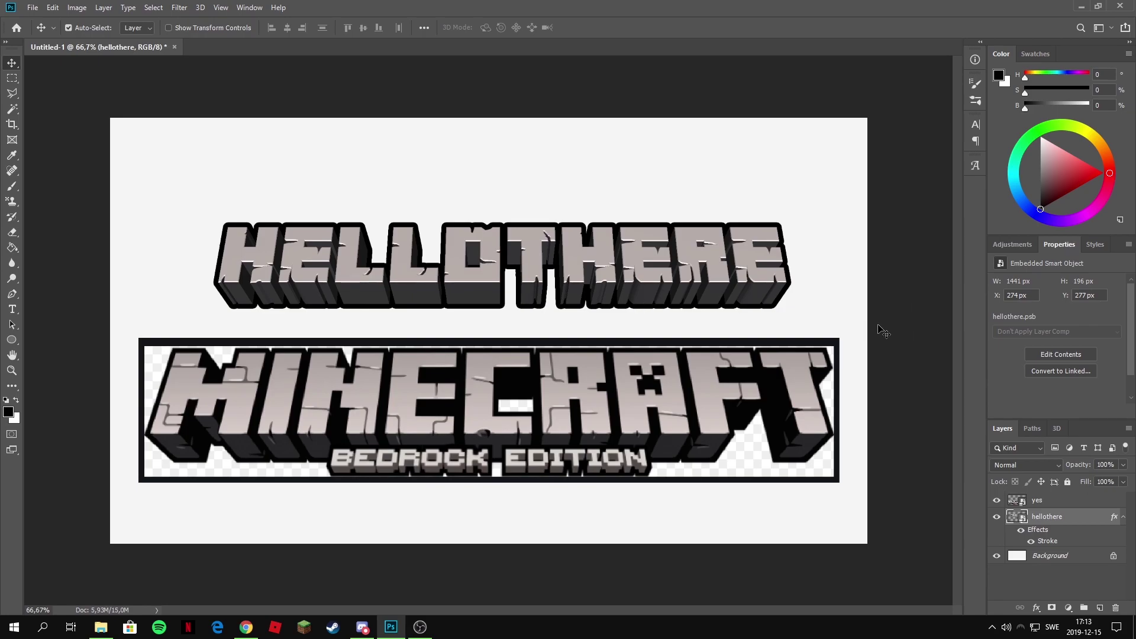
Convert the outlined hellothere layer to a smart object and move it up to about X 227 px, Y 171 px.
{"action": "left_click_drag", "start_coordinate": [612, 276], "coordinate": [597, 253]}
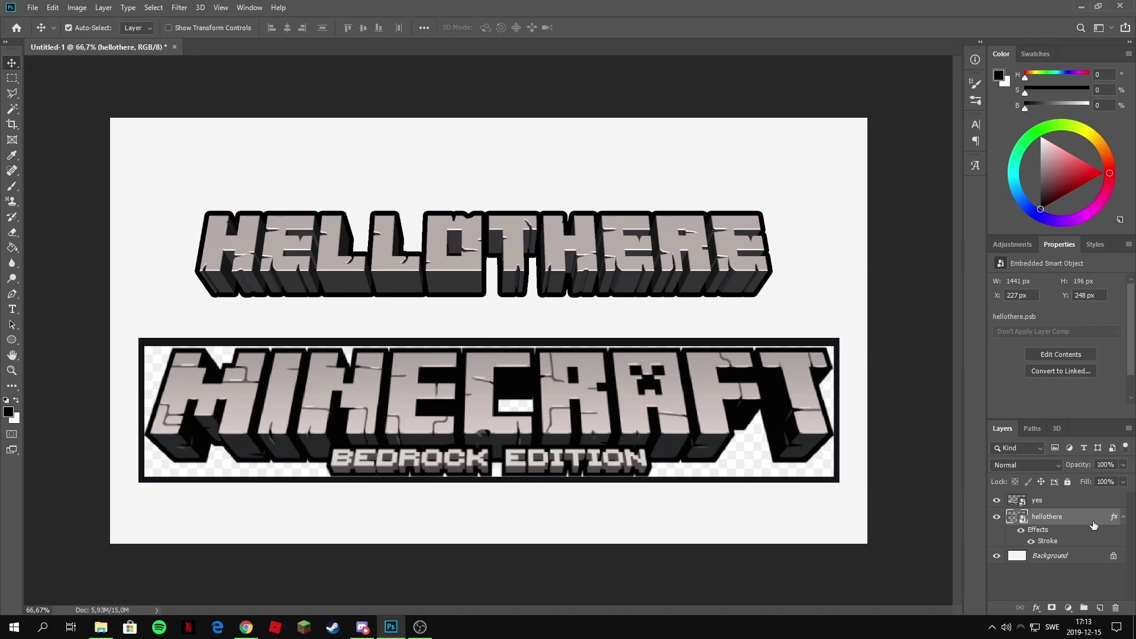
{"action": "right_click", "coordinate": [1081, 519]}
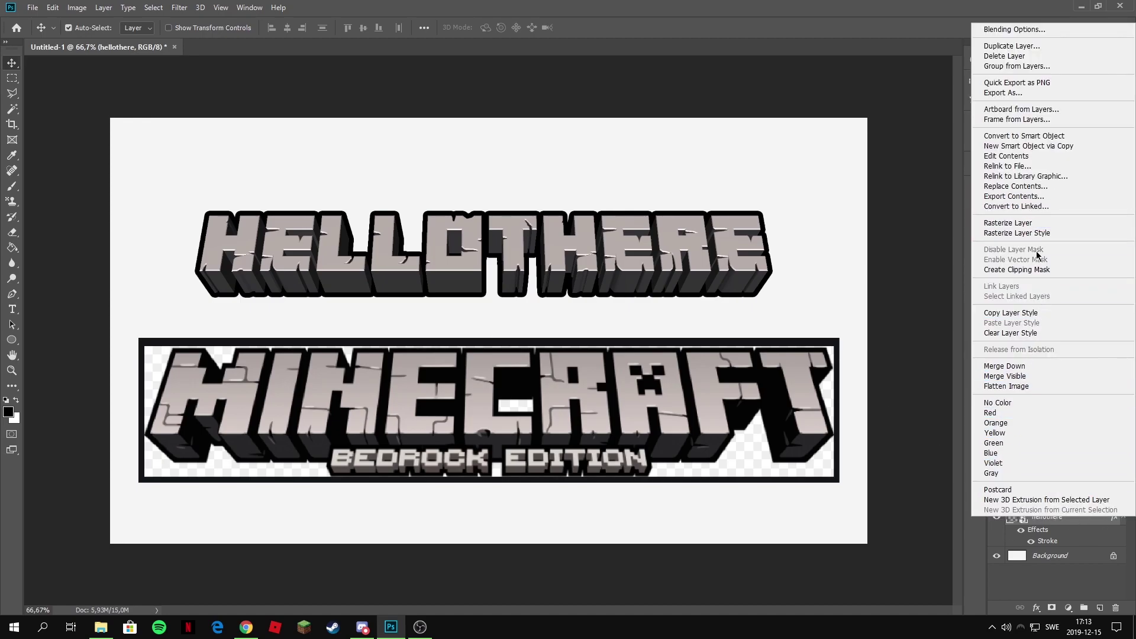
{"action": "left_click", "coordinate": [1030, 136]}
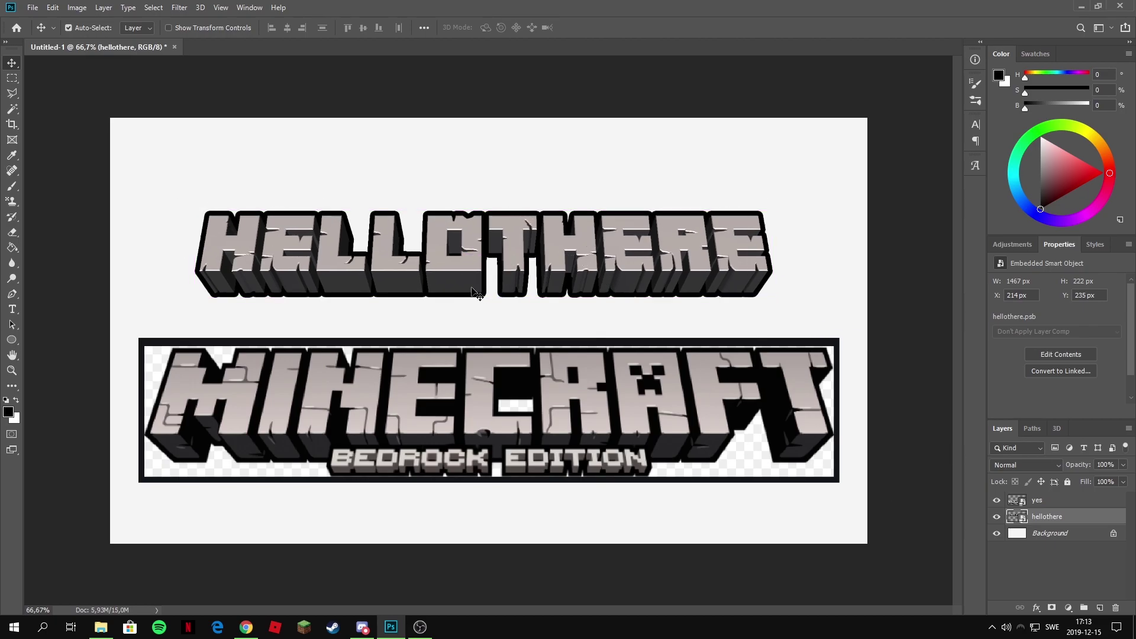
{"action": "left_click_drag", "start_coordinate": [675, 251], "coordinate": [680, 226]}
Add a Gradient Overlay to the hellothere layer, with the blend mode set to Normal and the opacity to 100 %.
{"action": "double_click", "coordinate": [680, 226]}
{"action": "left_click_drag", "start_coordinate": [447, 133], "coordinate": [589, 108]}
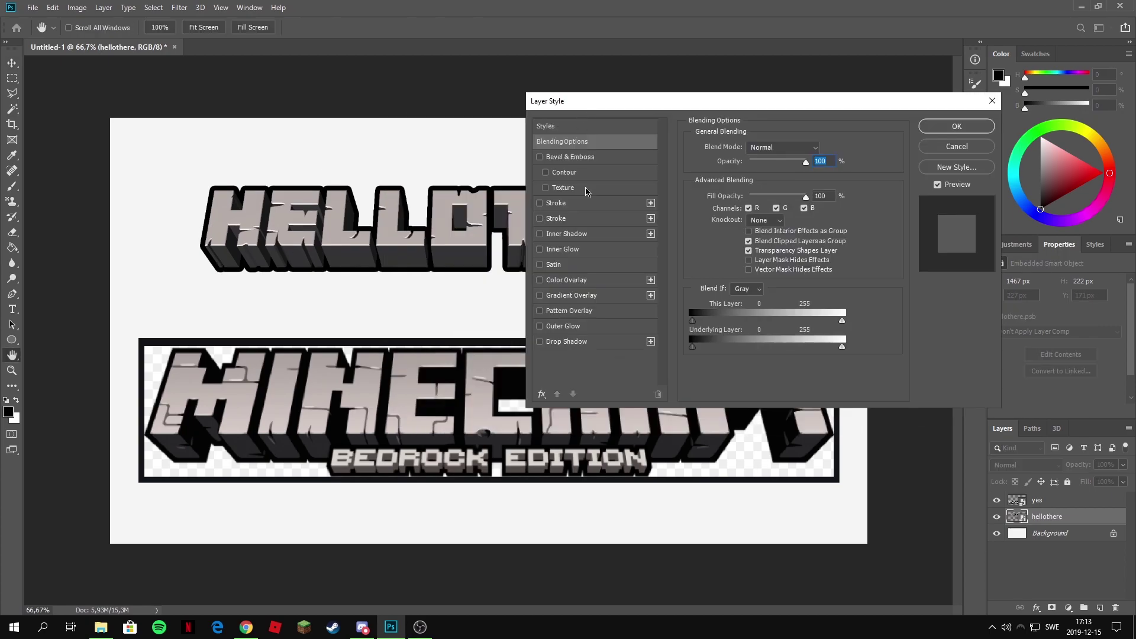
{"action": "left_click", "coordinate": [567, 296]}
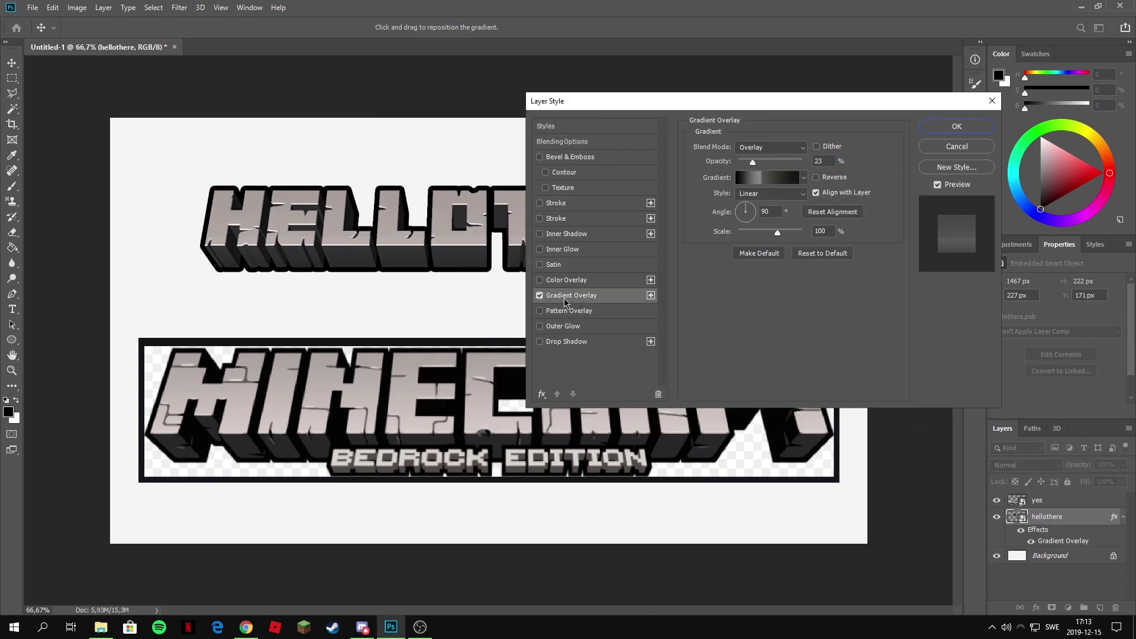
{"action": "left_click", "coordinate": [789, 149]}
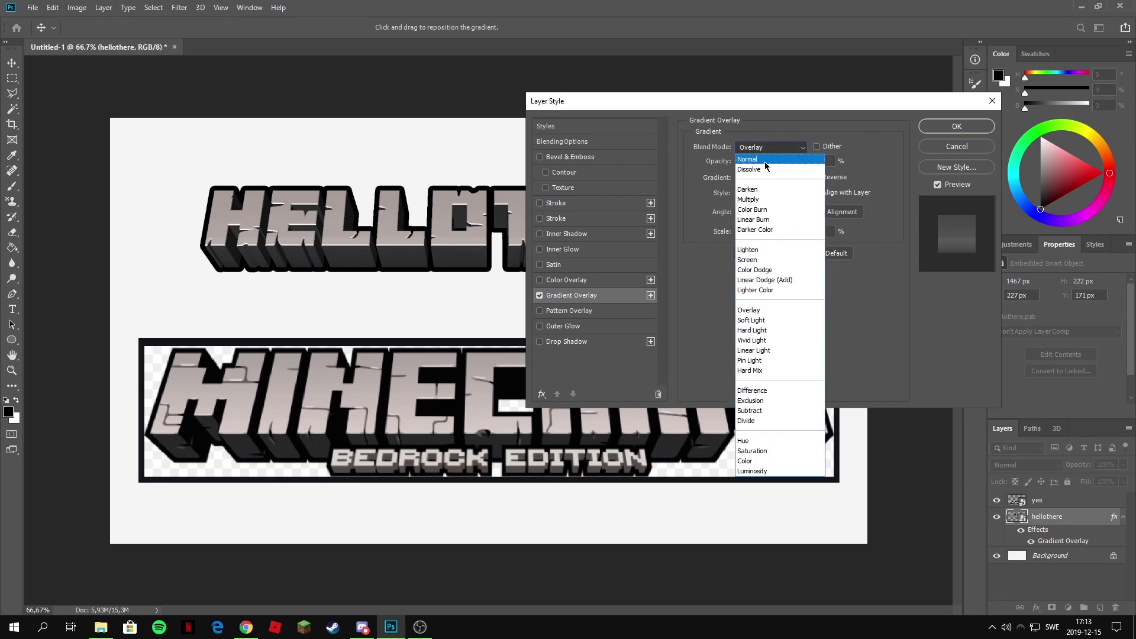
{"action": "left_click", "coordinate": [762, 152]}
{"action": "left_click_drag", "start_coordinate": [753, 166], "coordinate": [891, 160]}
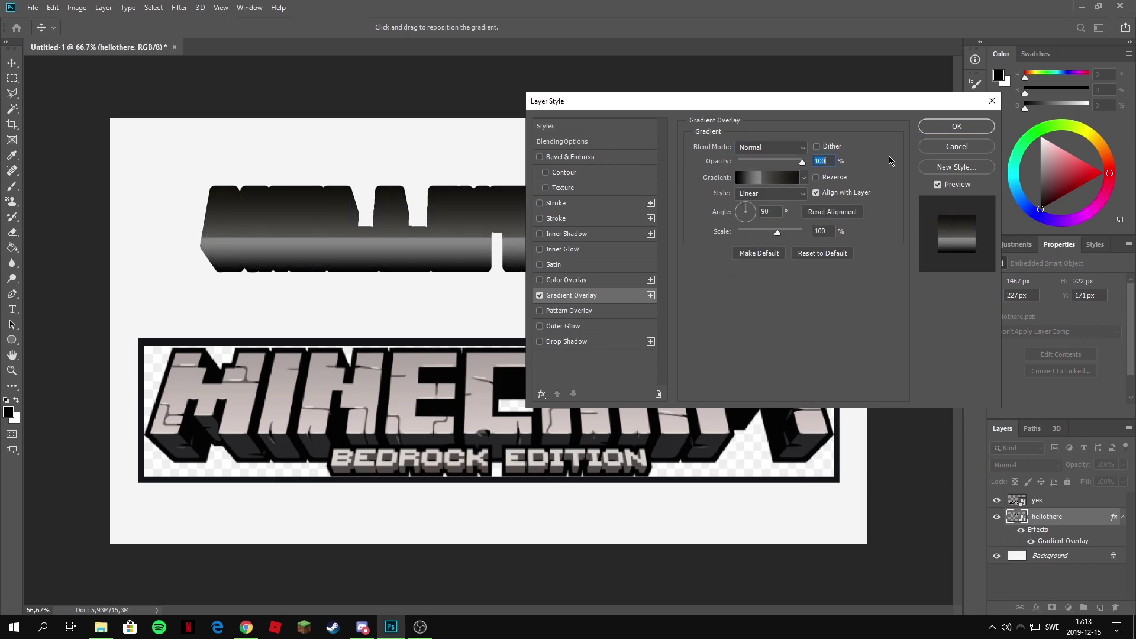
Move the style settings clear of the logo and set the gradient overlay's blend mode to Overlay.
{"action": "left_click_drag", "start_coordinate": [621, 106], "coordinate": [481, 292]}
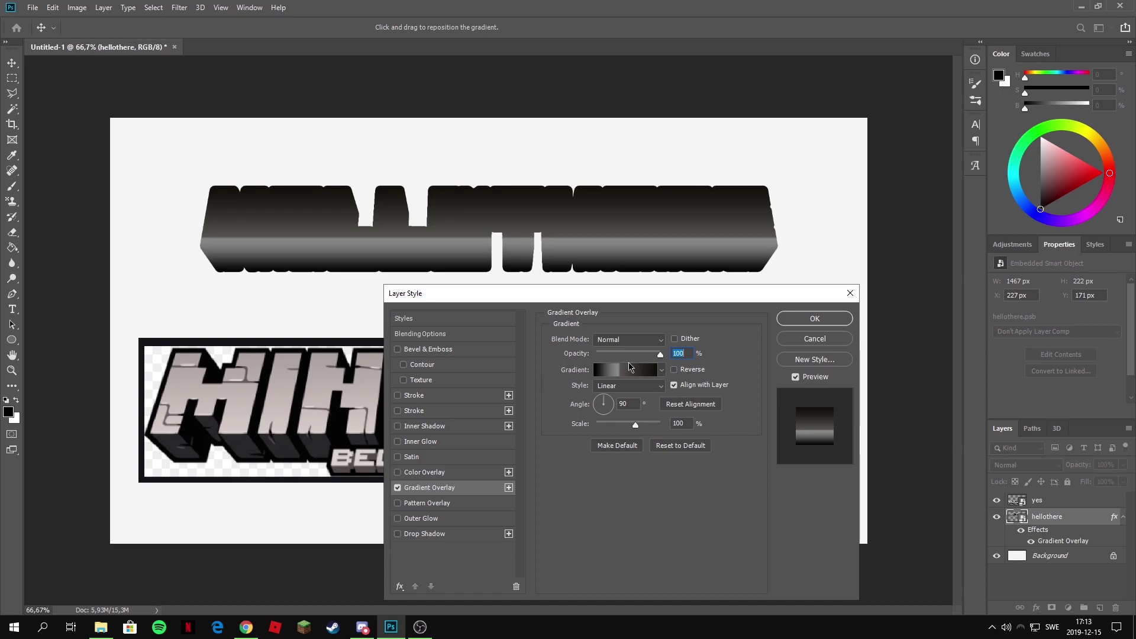
{"action": "left_click", "coordinate": [609, 340]}
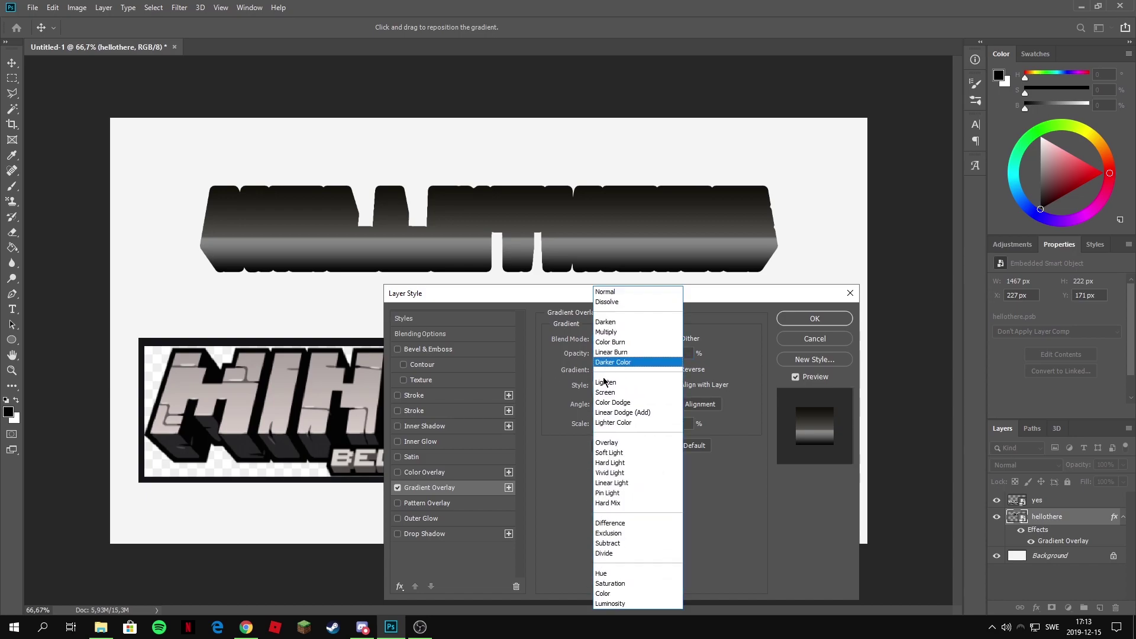
{"action": "left_click", "coordinate": [610, 444]}
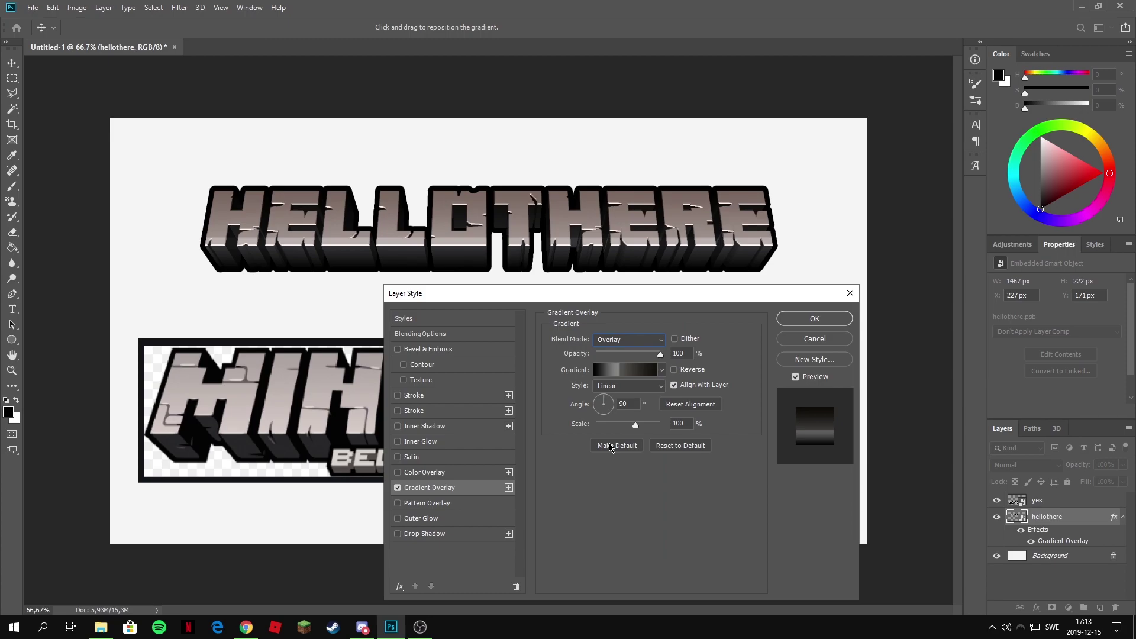
{"action": "left_click", "coordinate": [646, 379]}
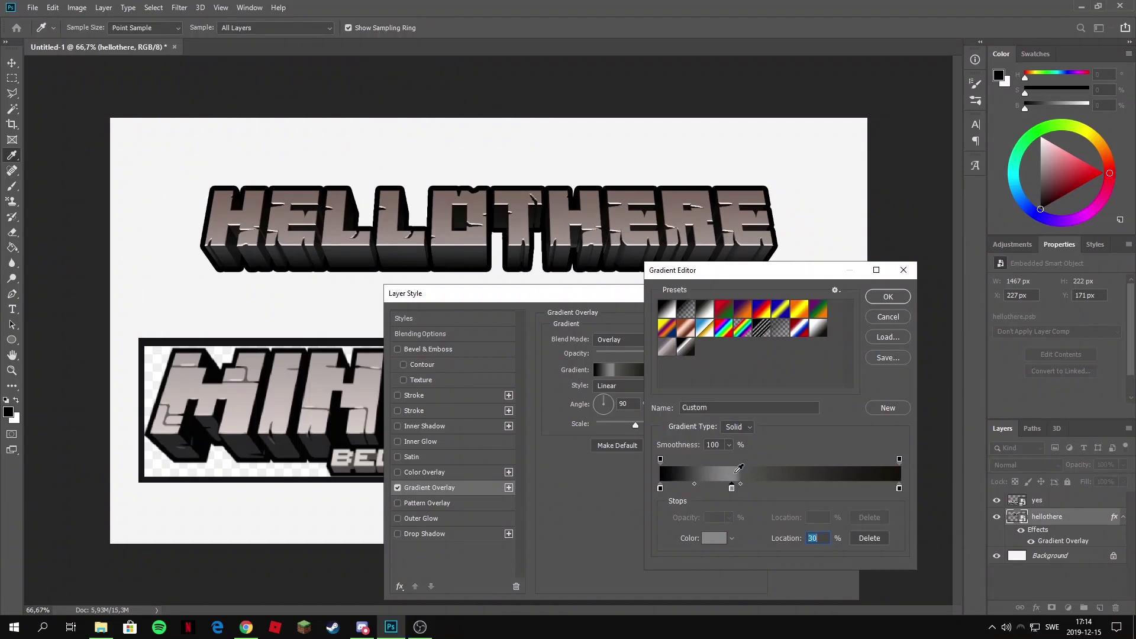
{"action": "mouse_move", "coordinate": [732, 490]}
{"action": "left_mouse_down"}
{"action": "mouse_move", "coordinate": [766, 489]}
{"action": "mouse_move", "coordinate": [734, 490]}
{"action": "left_mouse_up"}
{"action": "left_click", "coordinate": [904, 270]}
Lower the gradient overlay's opacity to 40 % and apply the layer style.
{"action": "left_click_drag", "start_coordinate": [660, 354], "coordinate": [616, 355]}
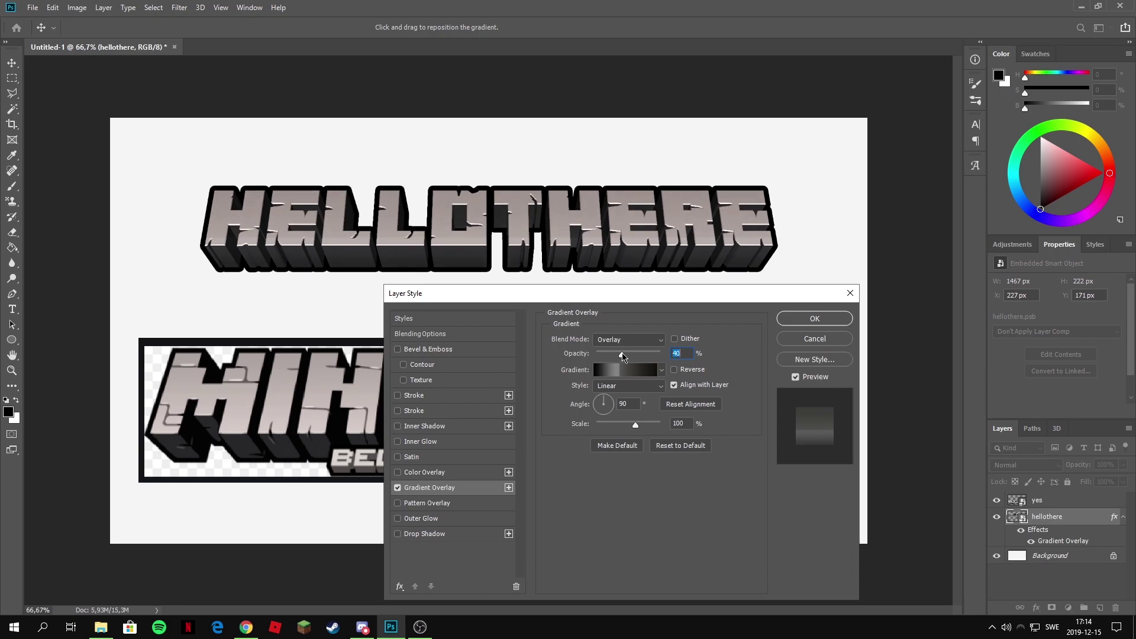
{"action": "key", "text": "Return"}
Convert the hellothere layer to a smart object again, and move the logo slightly up and the Minecraft reference image down.
{"action": "right_click", "coordinate": [1078, 523]}
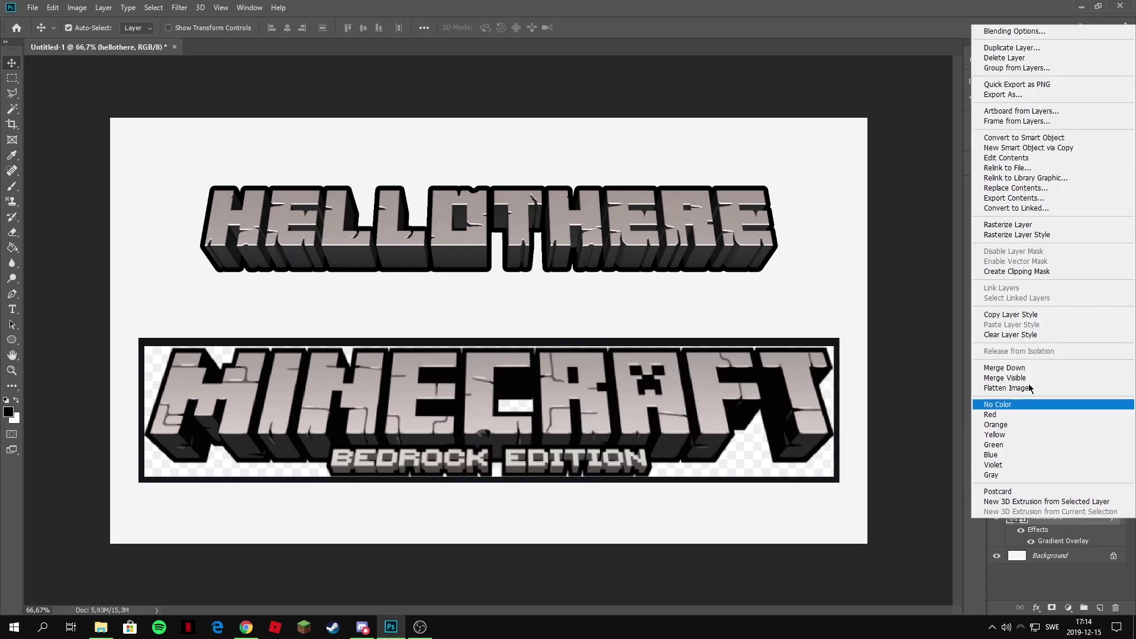
{"action": "left_click", "coordinate": [1024, 138]}
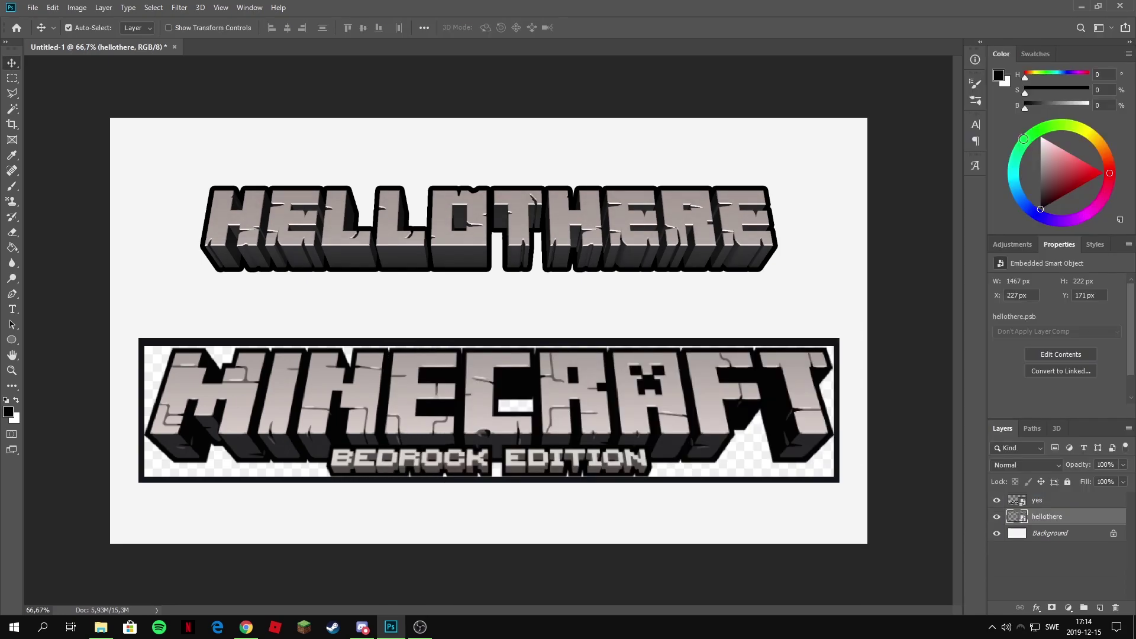
{"action": "left_click", "coordinate": [1030, 588]}
{"action": "left_click_drag", "start_coordinate": [574, 269], "coordinate": [574, 261]}
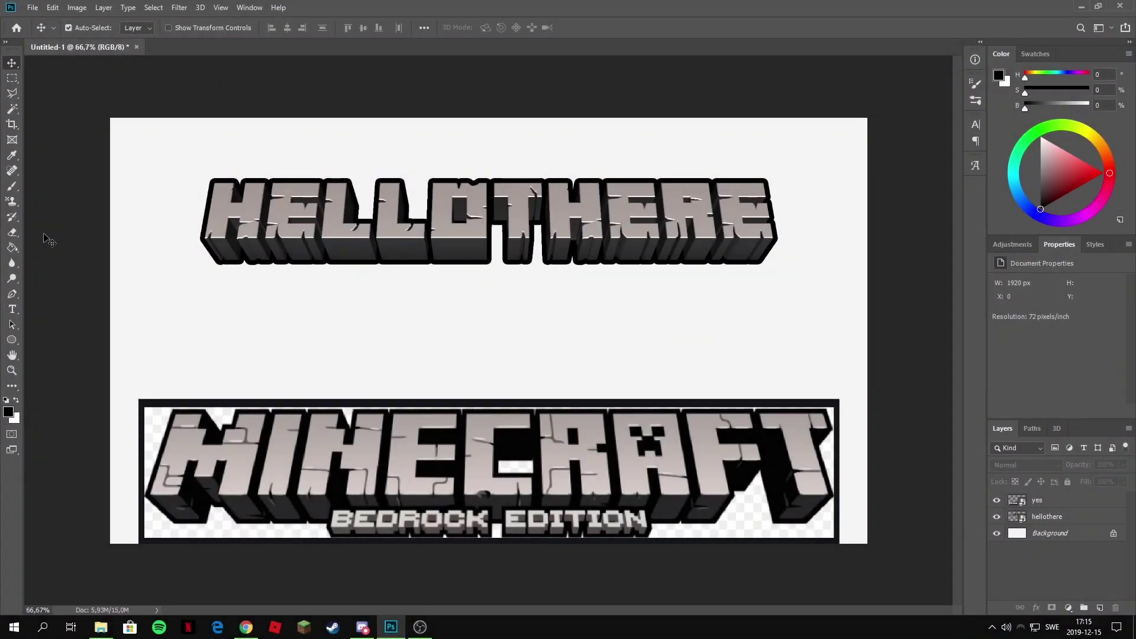
Start a text layer in the Pixelation font just below the HELLOTHERE logo.
{"action": "left_click", "coordinate": [12, 309]}
{"action": "left_click", "coordinate": [170, 28]}
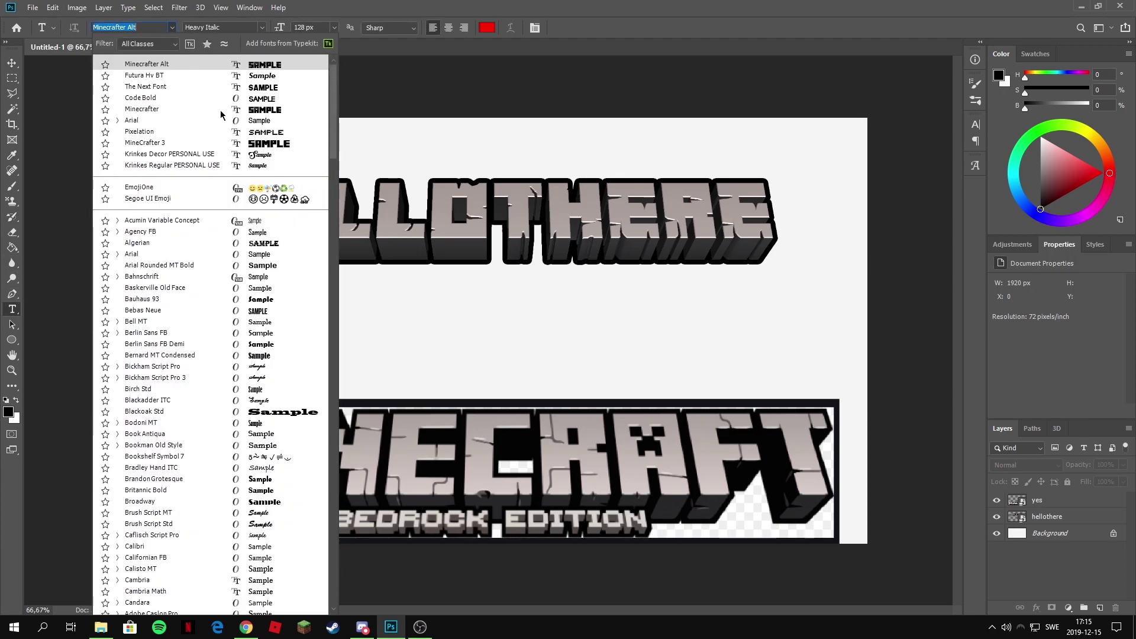
{"action": "left_click", "coordinate": [219, 140]}
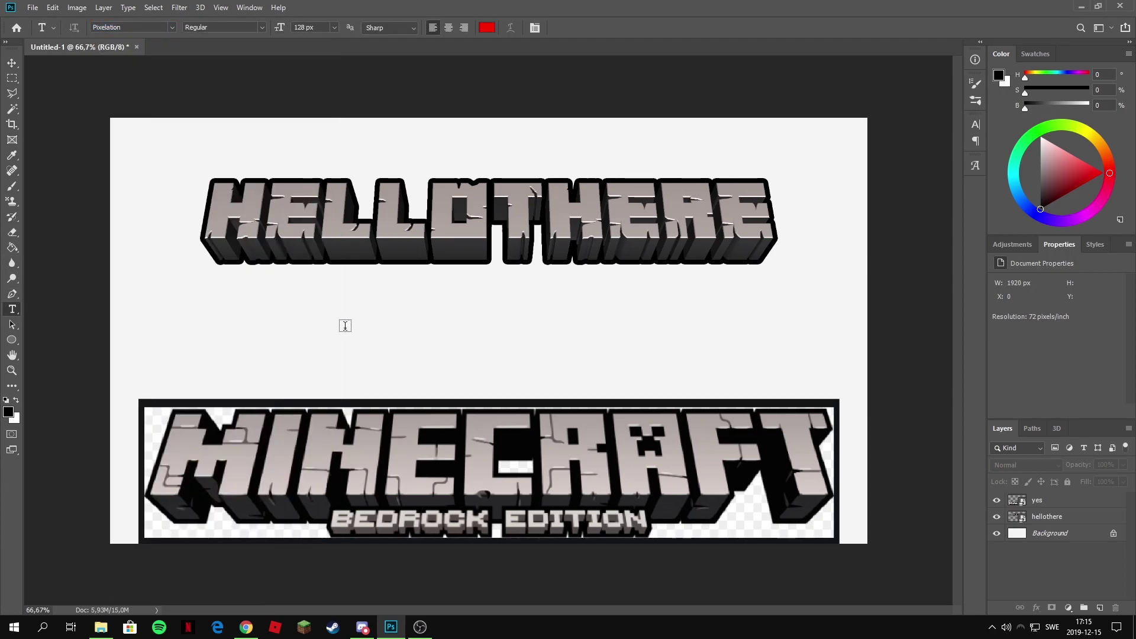
{"action": "left_click", "coordinate": [329, 305]}
{"action": "type", "text": "HELLO"}
{"action": "key", "text": "BackSpace"}
{"action": "key", "text": "BackSpace"}
{"action": "key", "text": "BackSpace"}
{"action": "key", "text": "BackSpace"}
{"action": "key", "text": "BackSpace"}
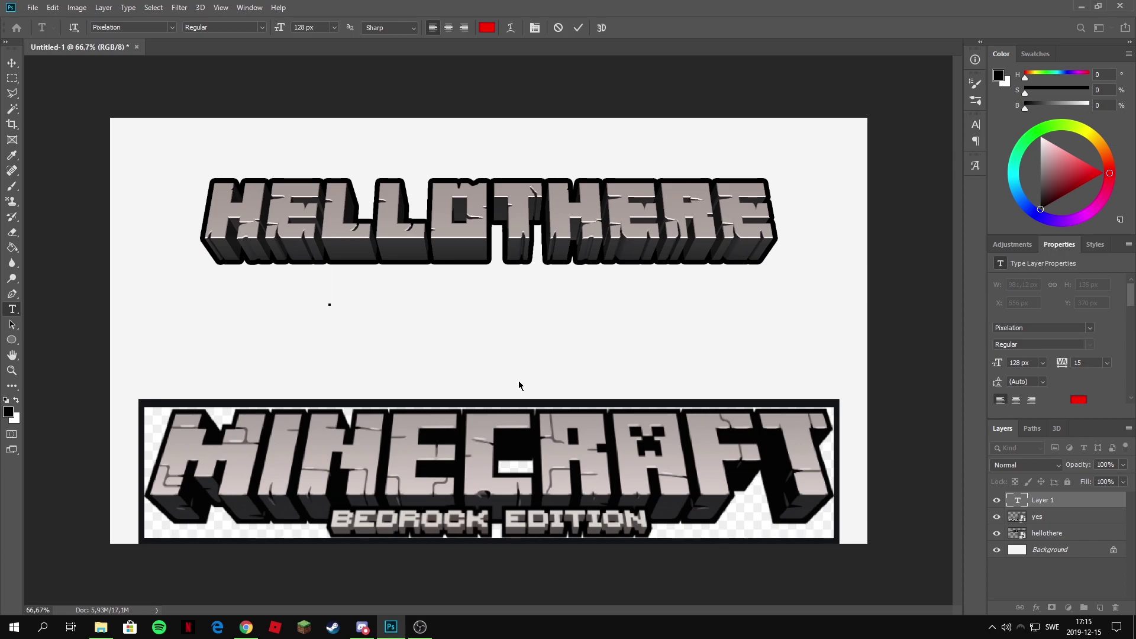
{"action": "type", "text": "TH"}
{"action": "key", "text": "BackSpace"}
{"action": "key", "text": "BackSpace"}
Enter AWESOME EDITION as the subtitle text and finish editing it.
{"action": "type", "text": "AWESOME "}
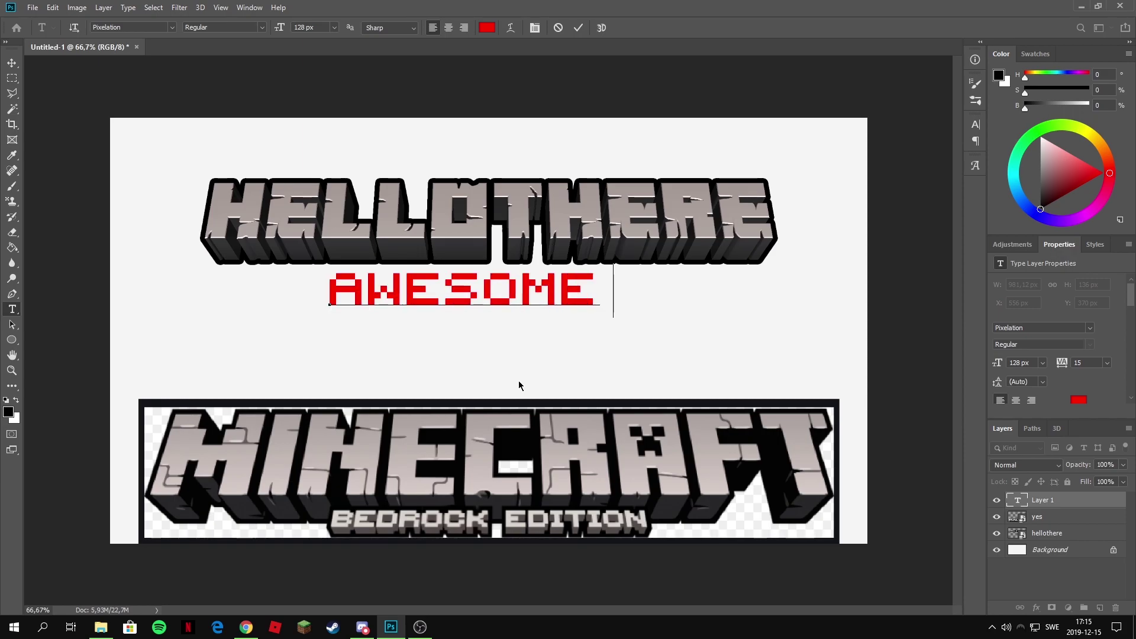
{"action": "type", "text": "EDITION"}
{"action": "key", "text": "BackSpace"}
{"action": "key", "text": "BackSpace"}
{"action": "key", "text": "BackSpace"}
{"action": "key", "text": "BackSpace"}
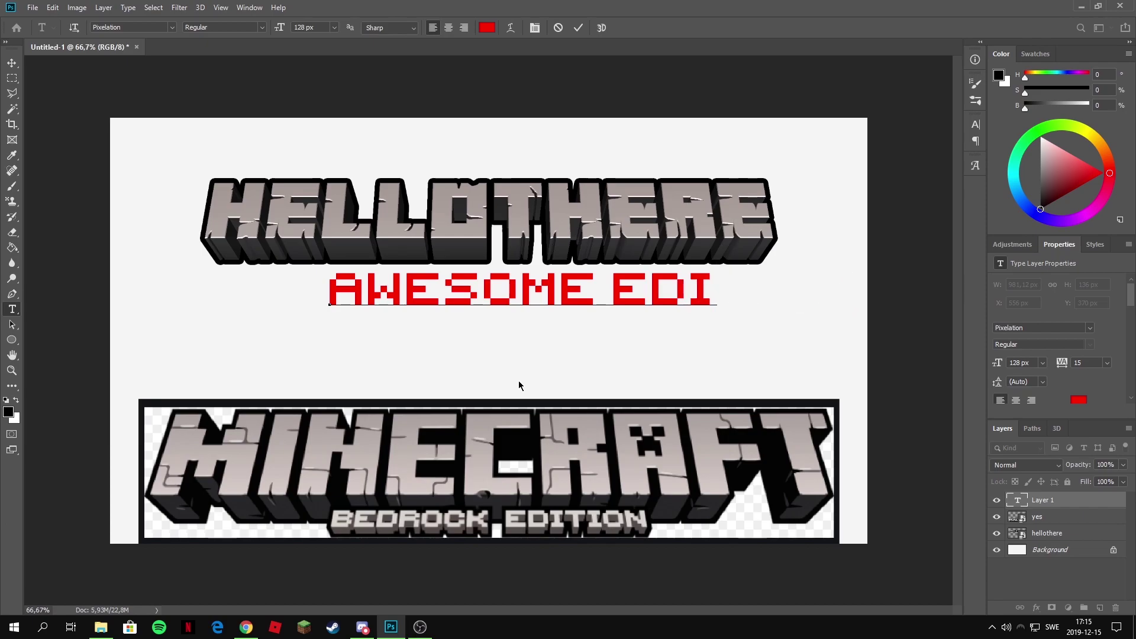
{"action": "type", "text": "TION"}
{"action": "left_click", "coordinate": [12, 63]}
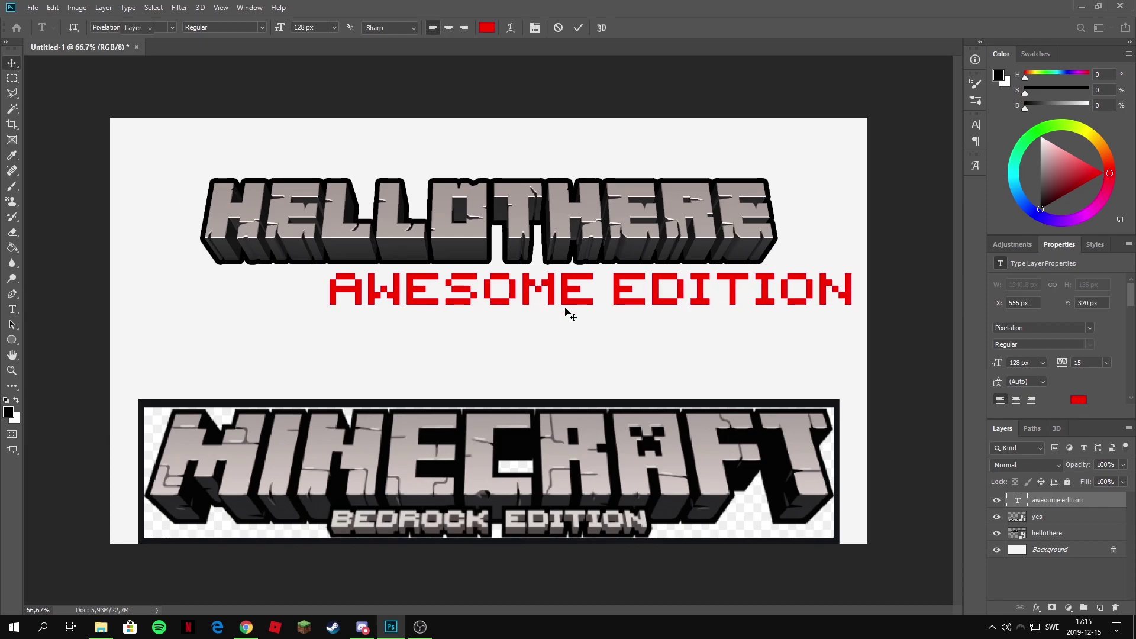
Scale the AWESOME EDITION text down to about 82,82 px and centre it under the logo at about X 526 px, Y 374 px.
{"action": "left_click_drag", "start_coordinate": [564, 303], "coordinate": [529, 287]}
{"action": "key", "text": "ctrl+t"}
{"action": "key", "text": "Return"}
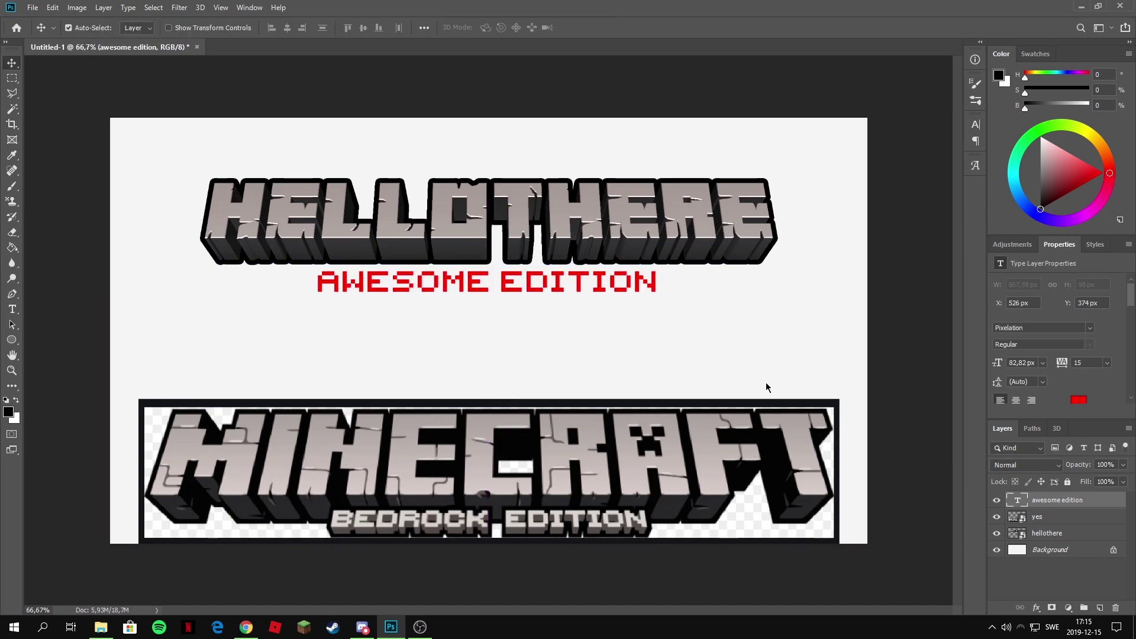
Create a new 3D extrusion from the awesome edition text layer.
{"action": "right_click", "coordinate": [1093, 500]}
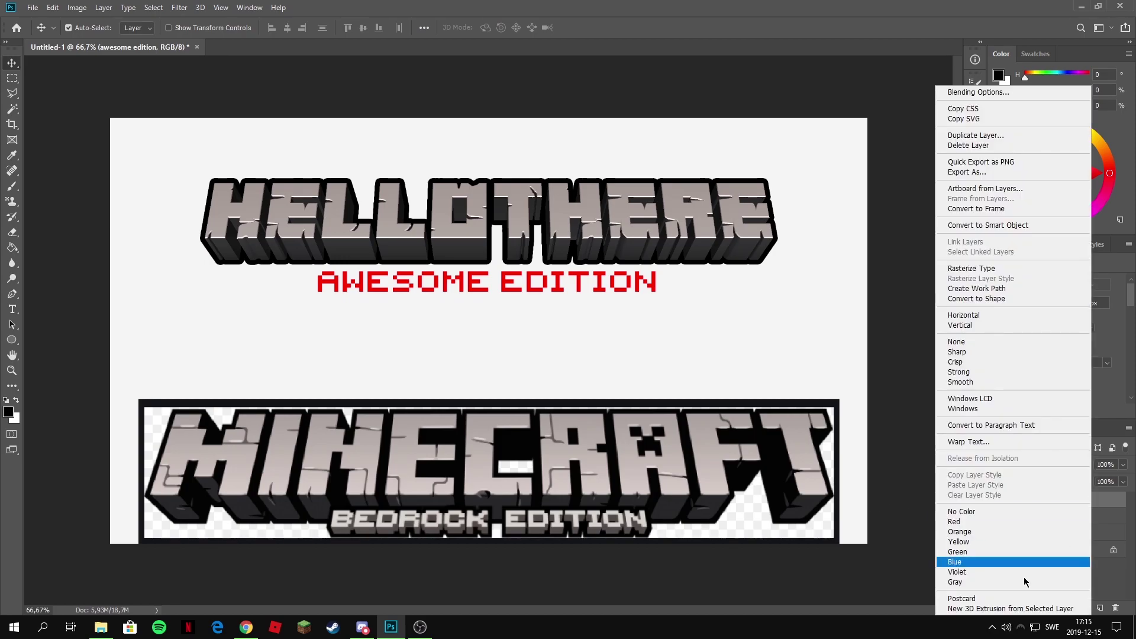
{"action": "left_click", "coordinate": [999, 610]}
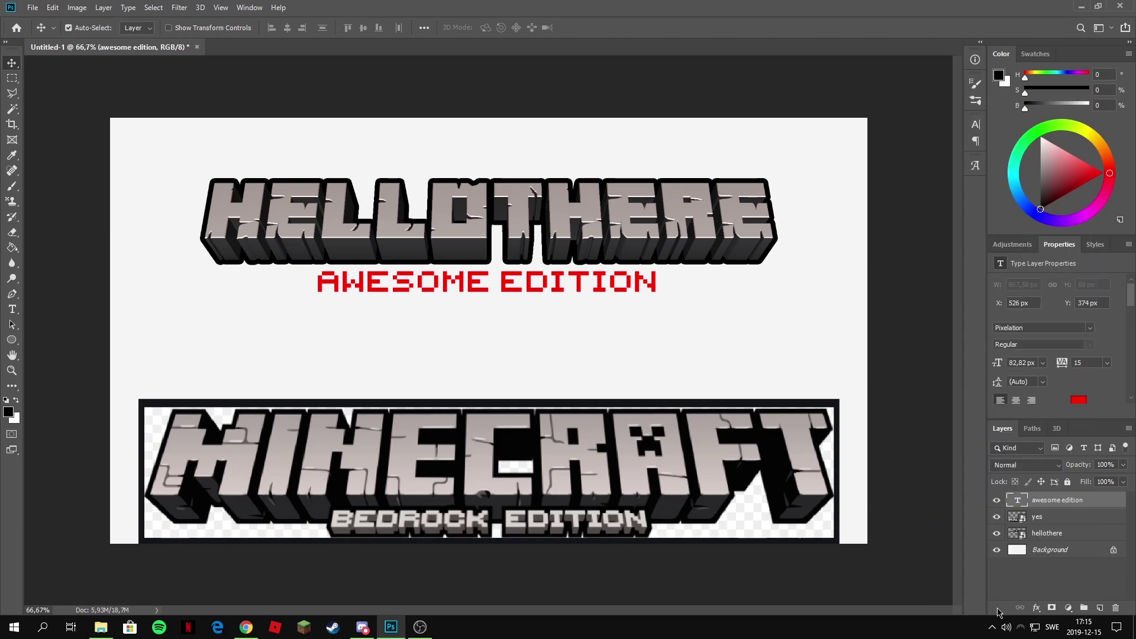
{"action": "left_click", "coordinate": [582, 234]}
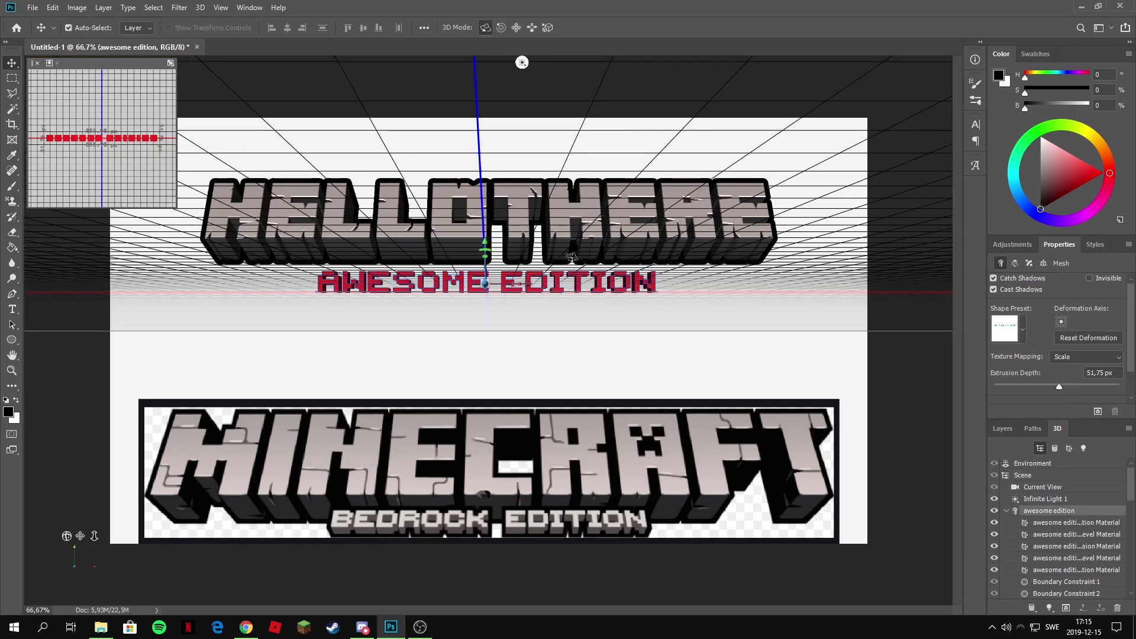
Tilt the awesome edition 3D text so its extruded sides show below the letters, as in the reference logo.
{"action": "key", "text": "ctrl+plus"}
{"action": "key", "text": "ctrl+plus"}
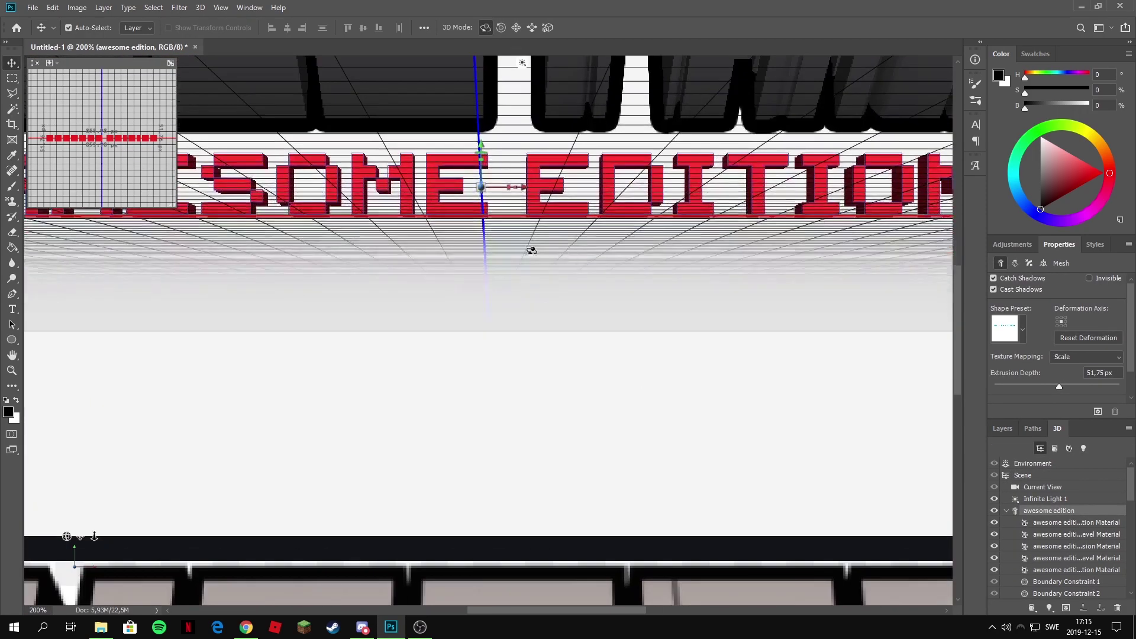
{"action": "left_click_drag", "start_coordinate": [553, 275], "coordinate": [542, 310]}
{"action": "key", "text": "ctrl+minus"}
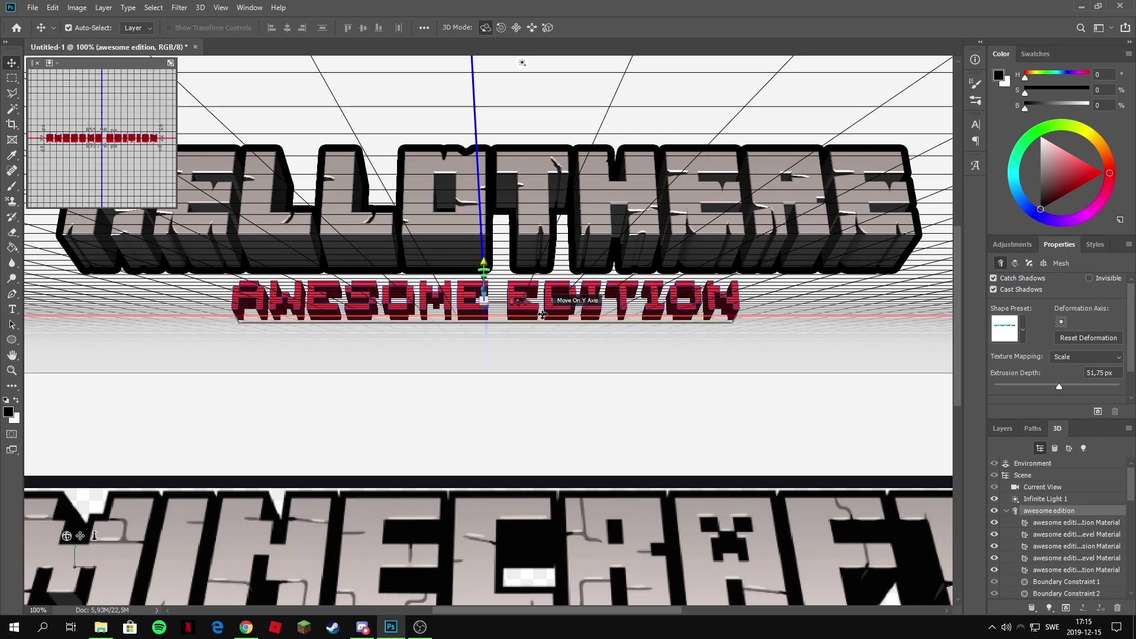
{"action": "left_click_drag", "start_coordinate": [543, 319], "coordinate": [544, 328]}
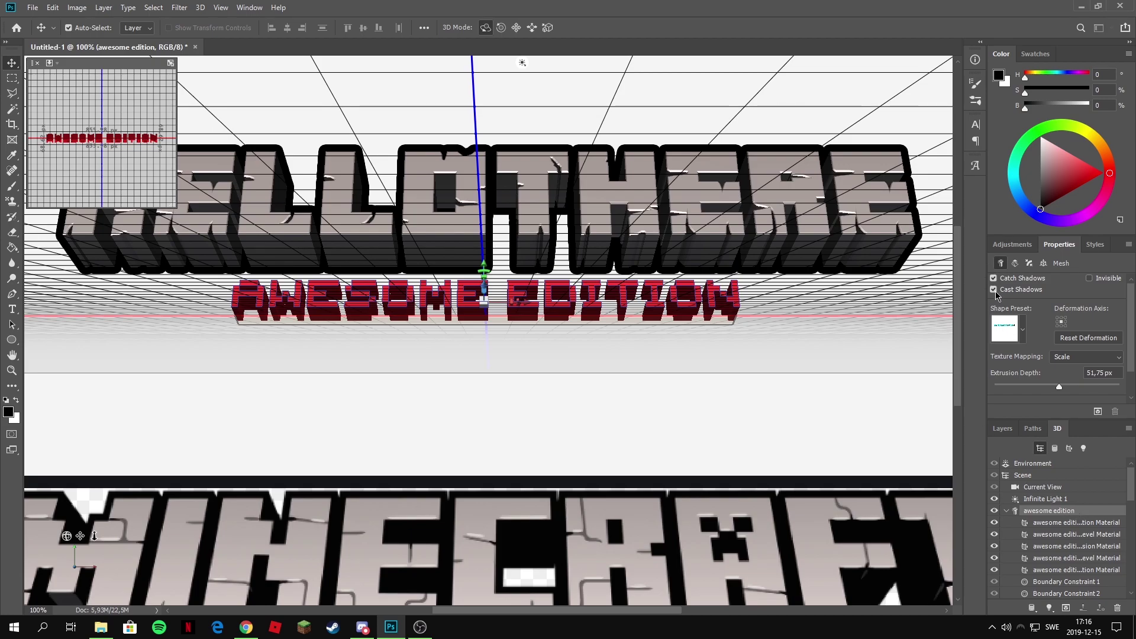
Set the diffuse colour of the subtitle's first two materials to light grey, RGB 217, 213, 208, sampled from the reference's BEDROCK EDITION lettering.
{"action": "left_click", "coordinate": [1040, 525]}
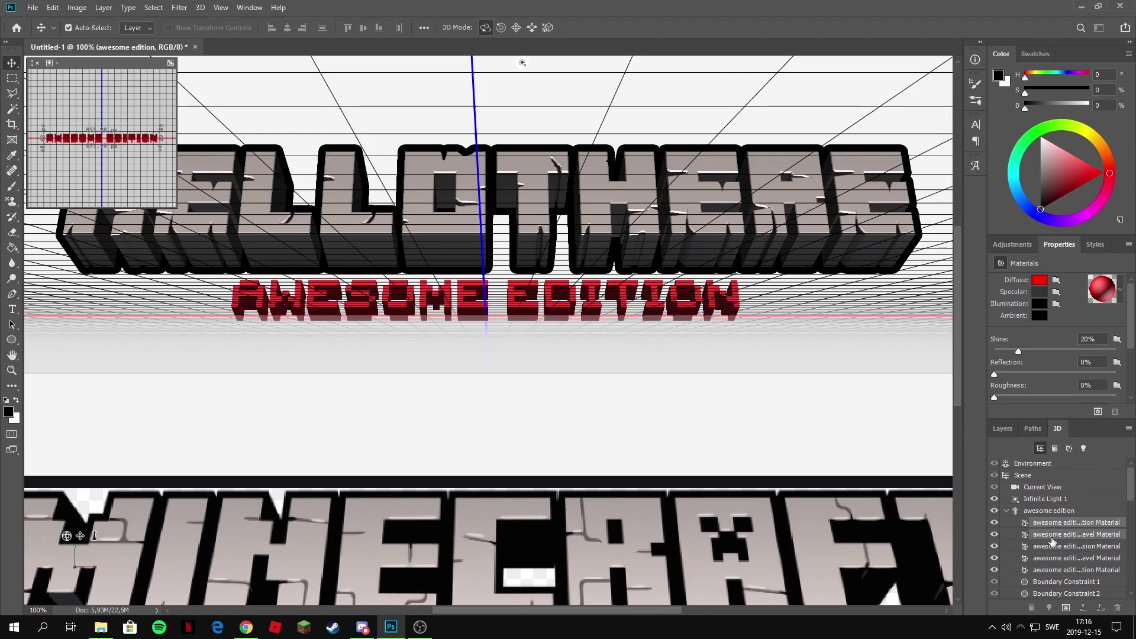
{"action": "left_click", "coordinate": [1040, 280]}
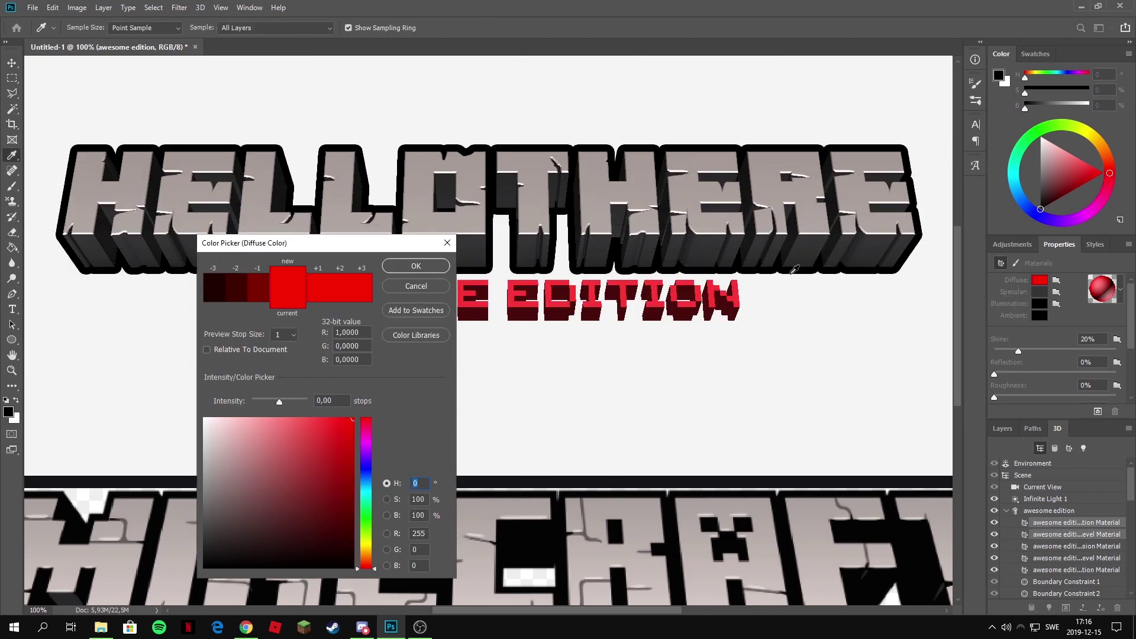
{"action": "left_click_drag", "start_coordinate": [953, 286], "coordinate": [966, 358]}
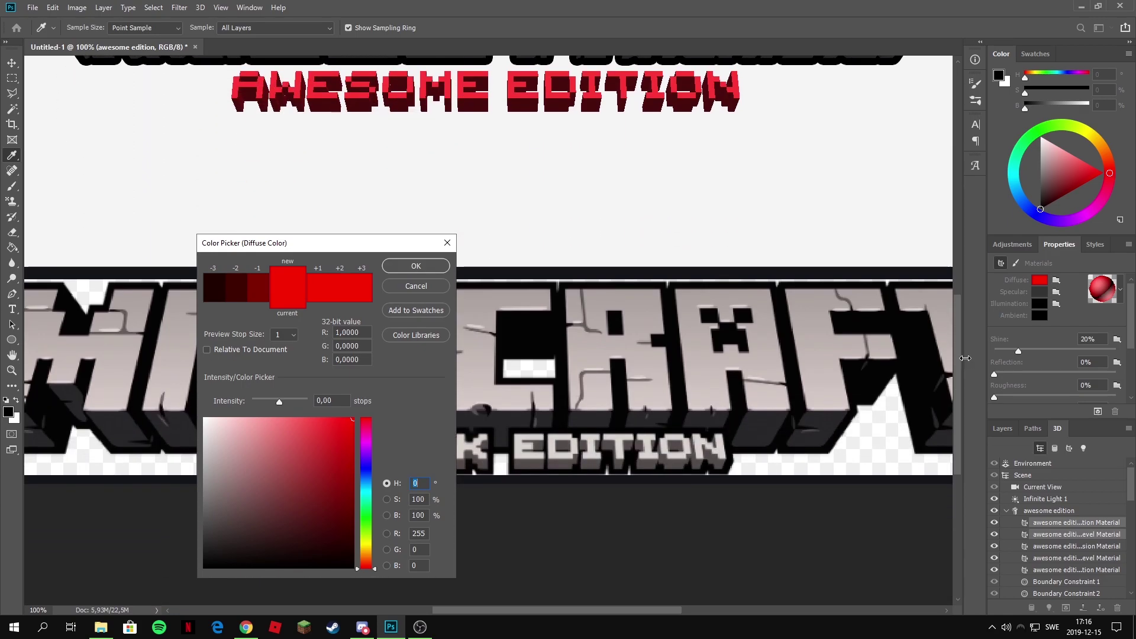
{"action": "left_click", "coordinate": [640, 459]}
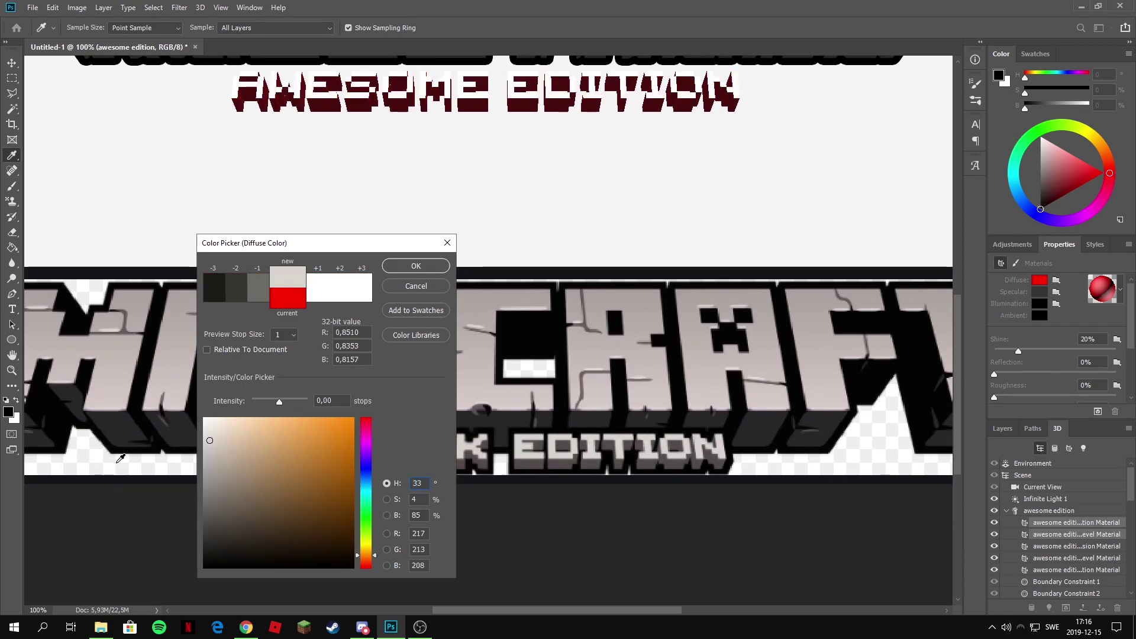
{"action": "left_click", "coordinate": [415, 267]}
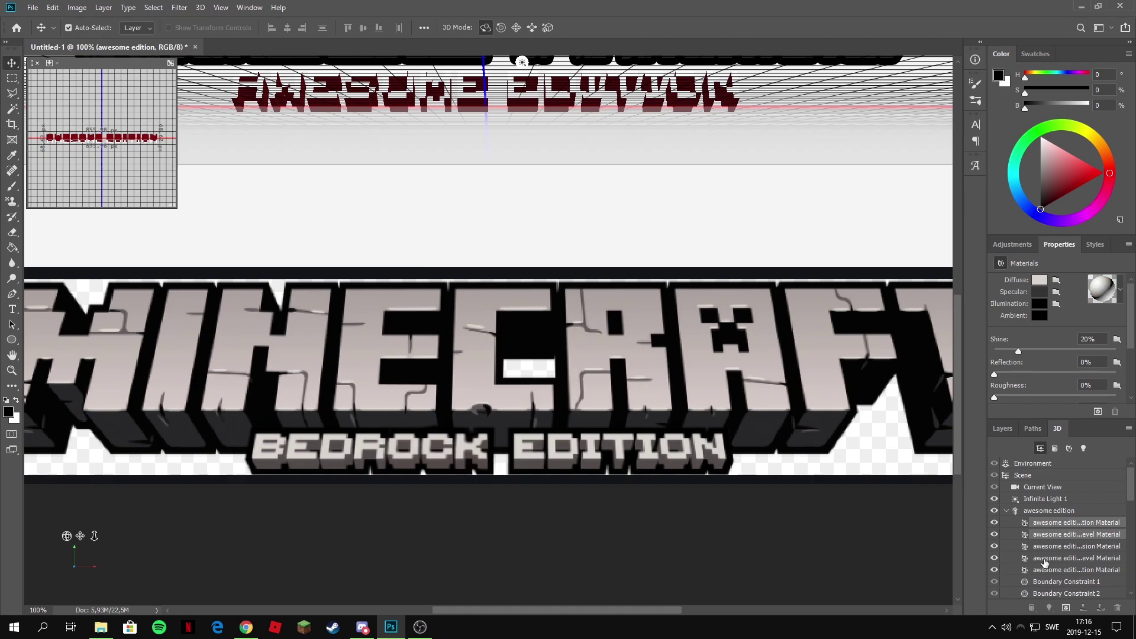
Set the diffuse colour of the subtitle's last three materials to the dark grey sampled from the reference's BEDROCK EDITION sides.
{"action": "left_click", "coordinate": [1038, 548]}
{"action": "left_click", "coordinate": [1049, 570], "text": "shift"}
{"action": "left_click", "coordinate": [1040, 280]}
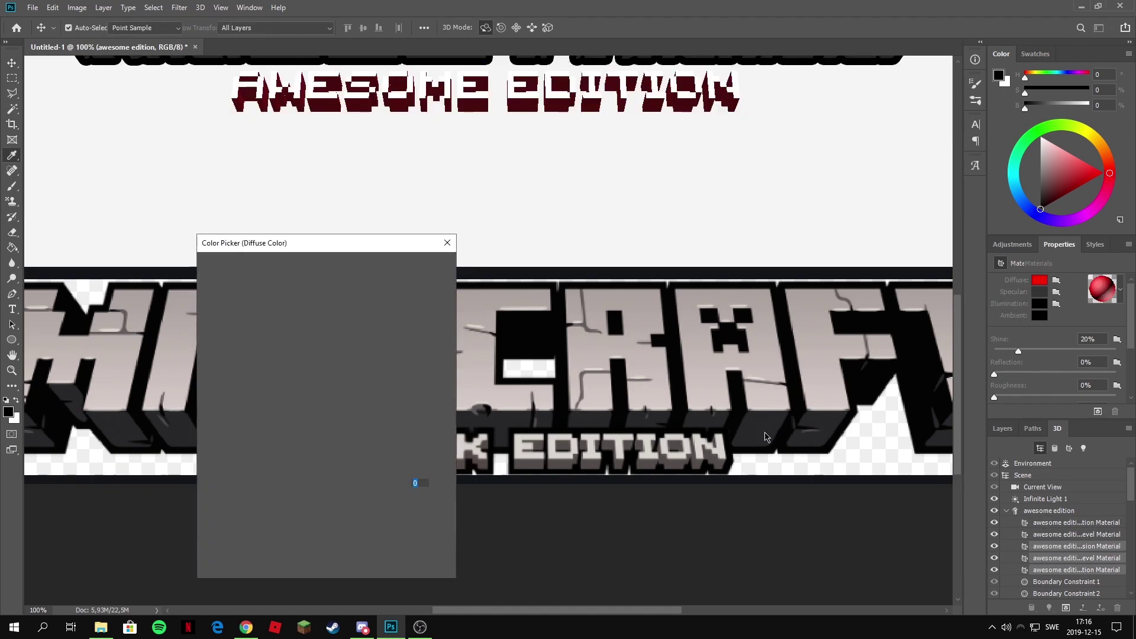
{"action": "left_click", "coordinate": [639, 453]}
{"action": "left_click", "coordinate": [416, 266]}
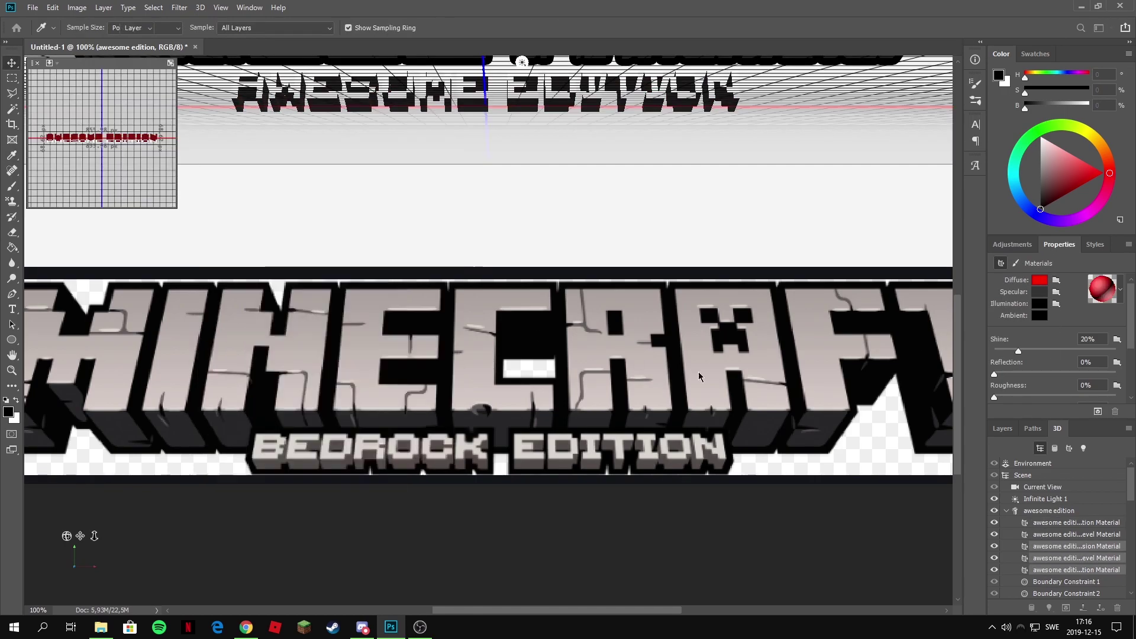
Redirect Infinite Light 1 so it lights the awesome edition 3D text from below.
{"action": "left_click_drag", "start_coordinate": [958, 311], "coordinate": [953, 266]}
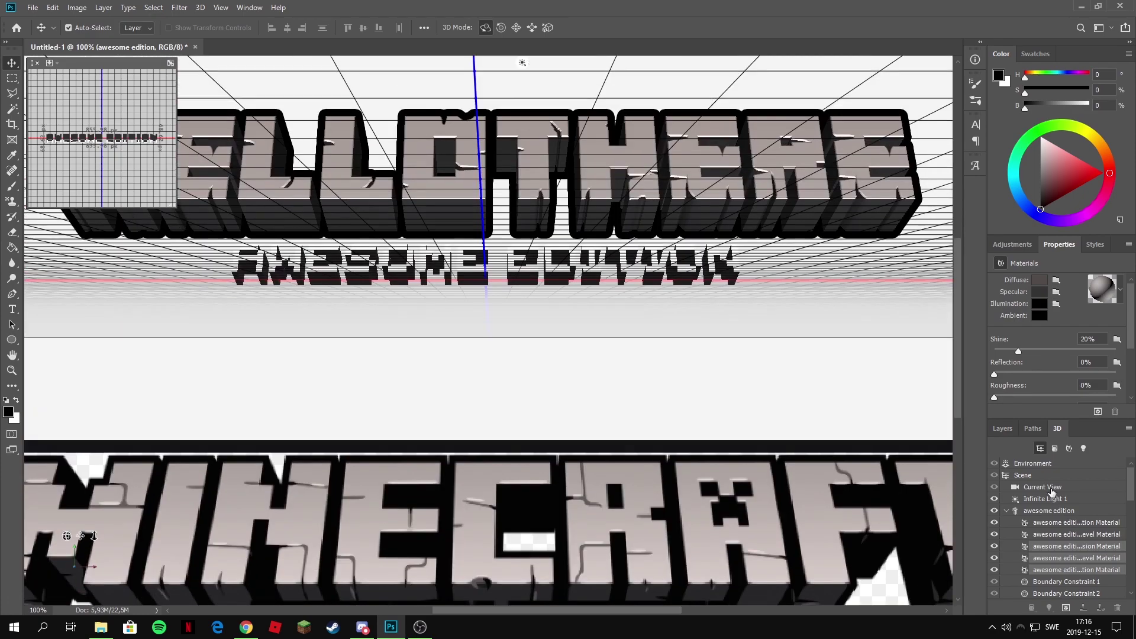
{"action": "left_click", "coordinate": [1069, 499]}
{"action": "mouse_move", "coordinate": [501, 227]}
{"action": "left_mouse_down"}
{"action": "mouse_move", "coordinate": [464, 296]}
{"action": "mouse_move", "coordinate": [486, 382]}
{"action": "mouse_move", "coordinate": [483, 445]}
{"action": "mouse_move", "coordinate": [483, 419]}
{"action": "left_mouse_up"}
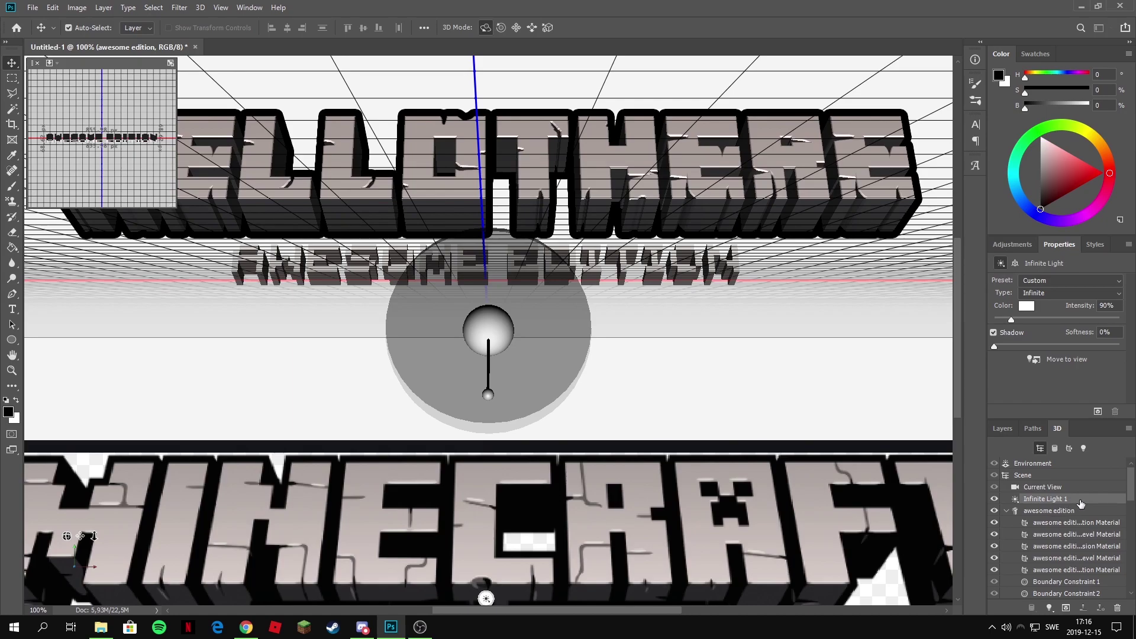
Set the extrusion depth of the awesome edition 3D text to 45,15 px.
{"action": "left_click", "coordinate": [1050, 510]}
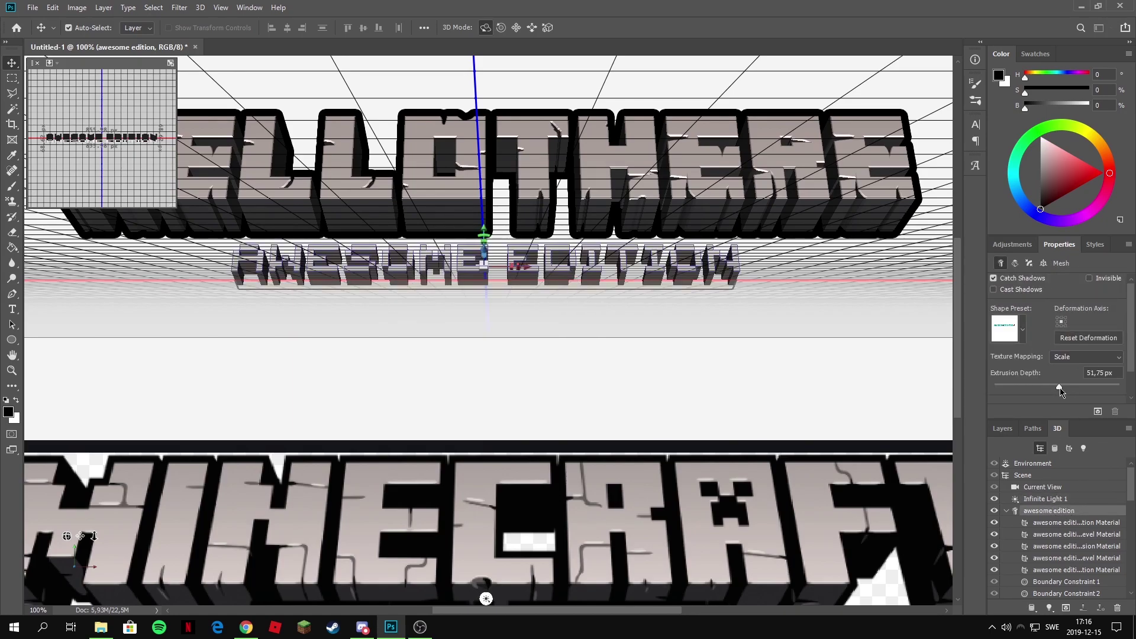
{"action": "key", "text": "ctrl+minus"}
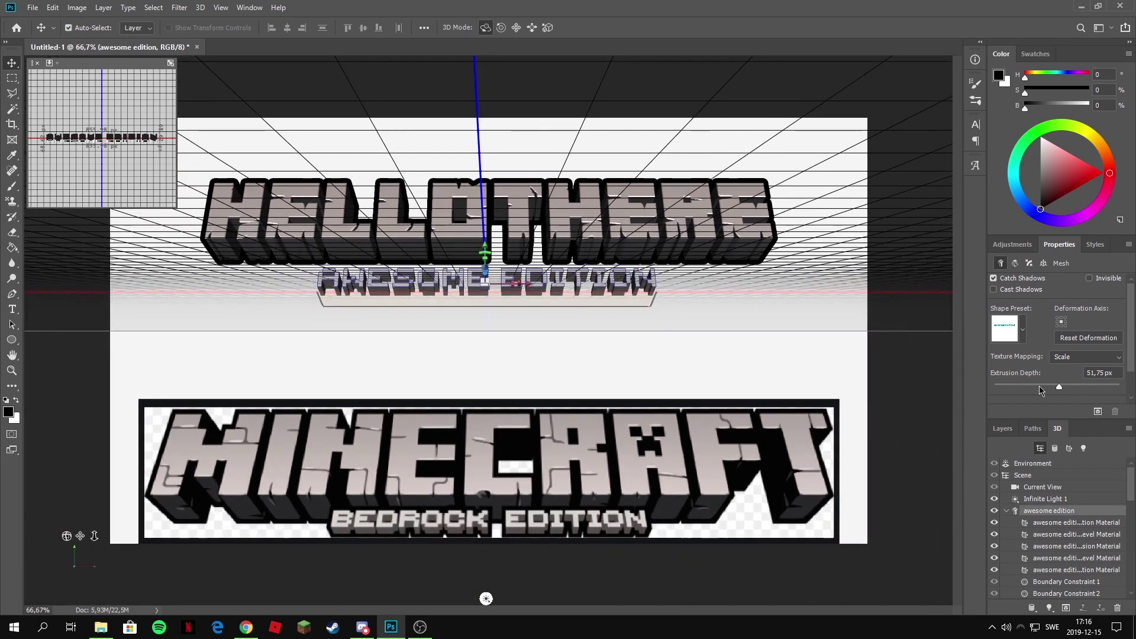
{"action": "left_click_drag", "start_coordinate": [1067, 386], "coordinate": [1060, 388]}
{"action": "left_click", "coordinate": [1095, 376]}
{"action": "key", "text": "BackSpace"}
{"action": "type", "text": "5,"}
{"action": "key", "text": "Return"}
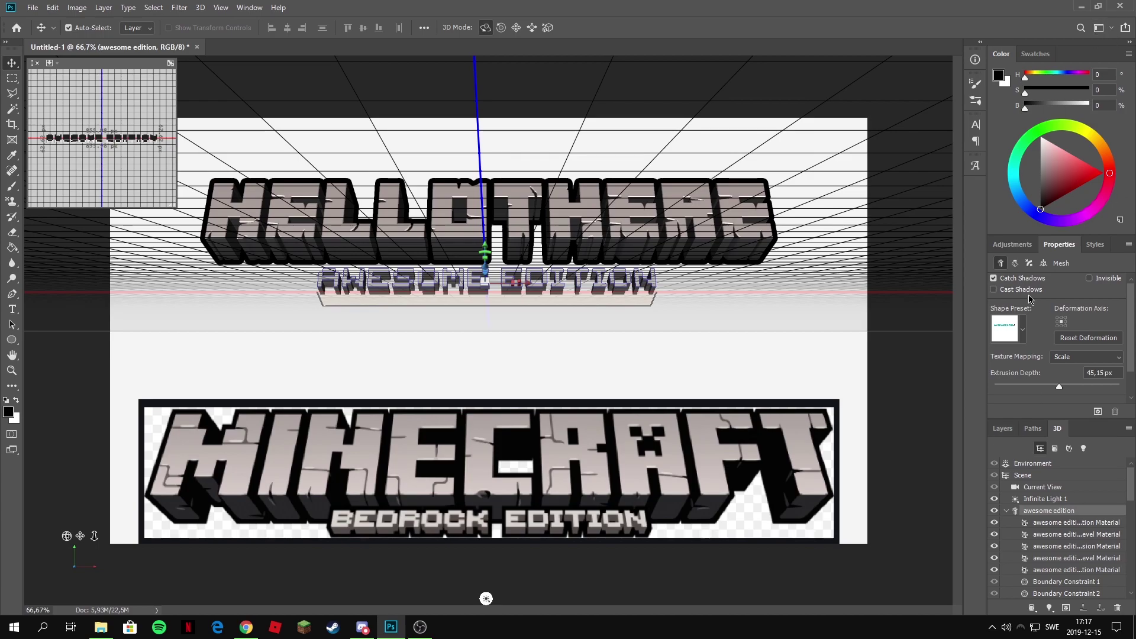
Convert the awesome edition 3D layer to a smart object.
{"action": "left_click", "coordinate": [1004, 431]}
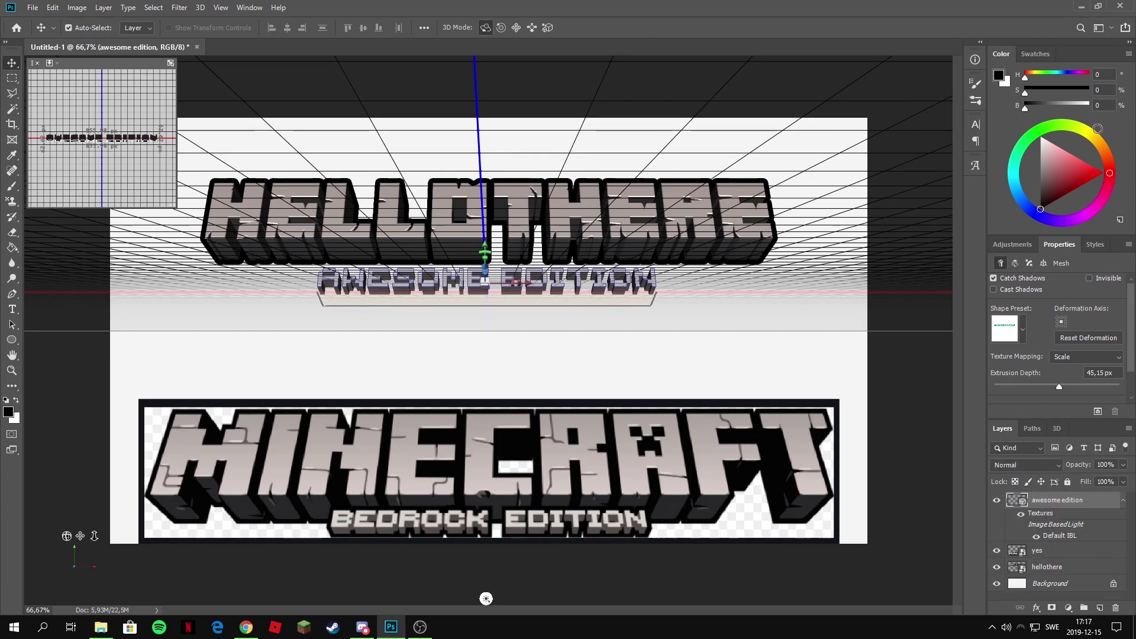
{"action": "right_click", "coordinate": [1088, 500]}
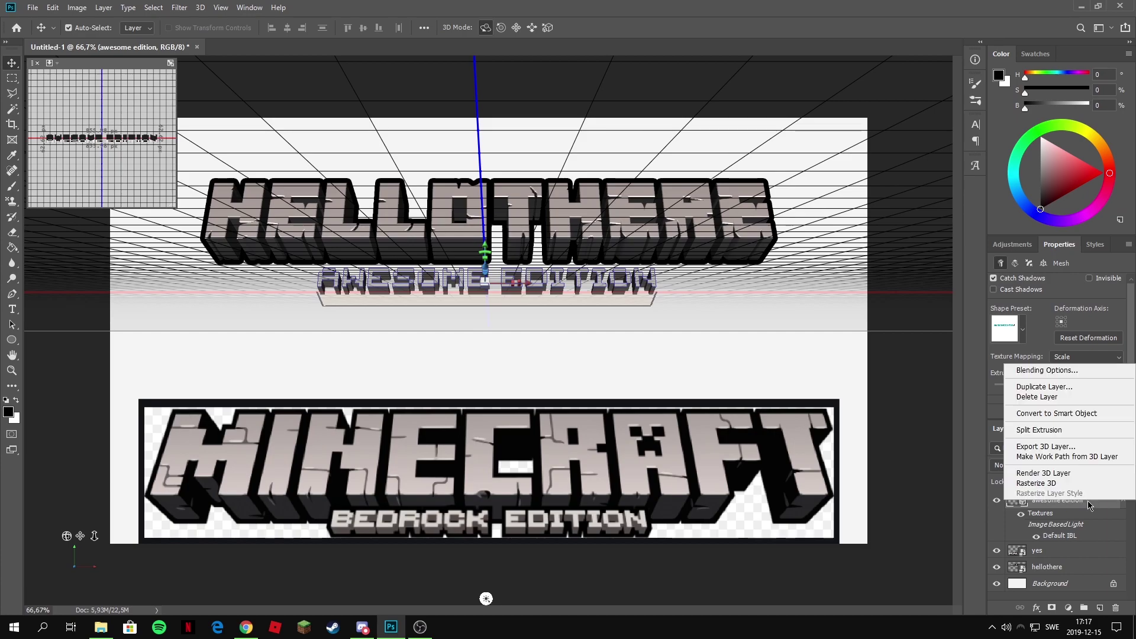
{"action": "left_click", "coordinate": [1065, 417]}
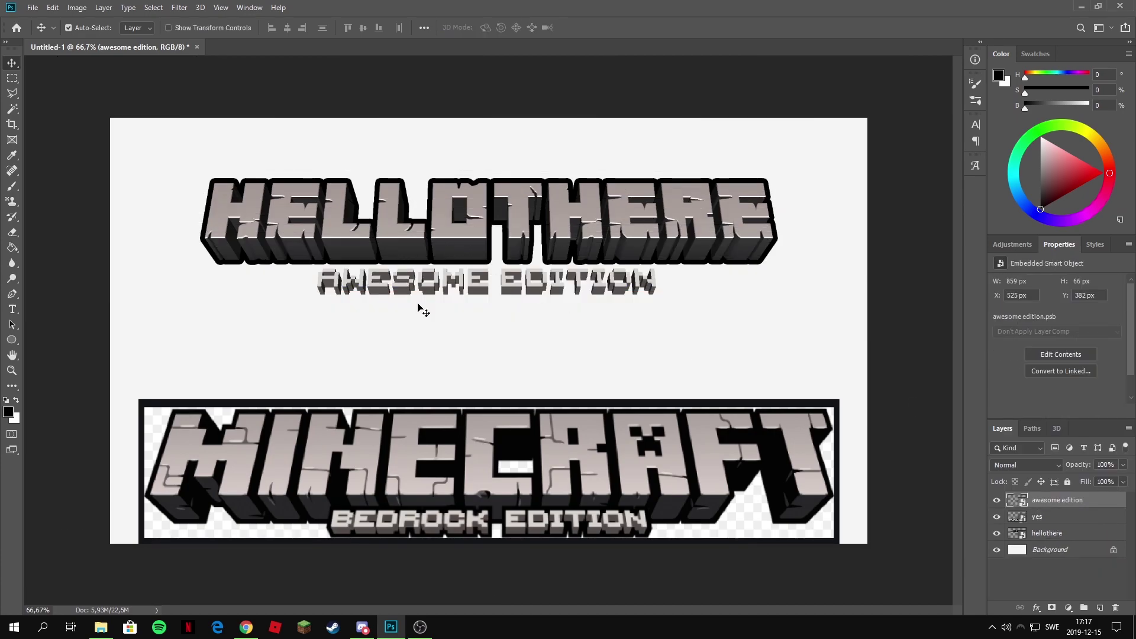
Add a black 11 px outside stroke to the awesome edition layer.
{"action": "double_click", "coordinate": [1102, 506]}
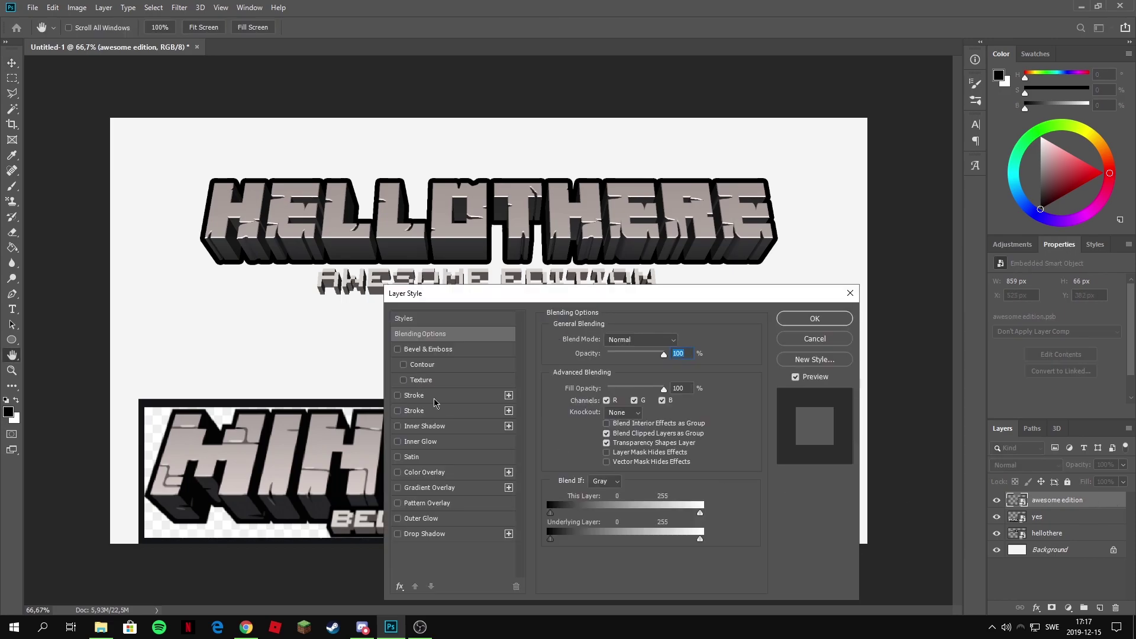
{"action": "left_click", "coordinate": [432, 397]}
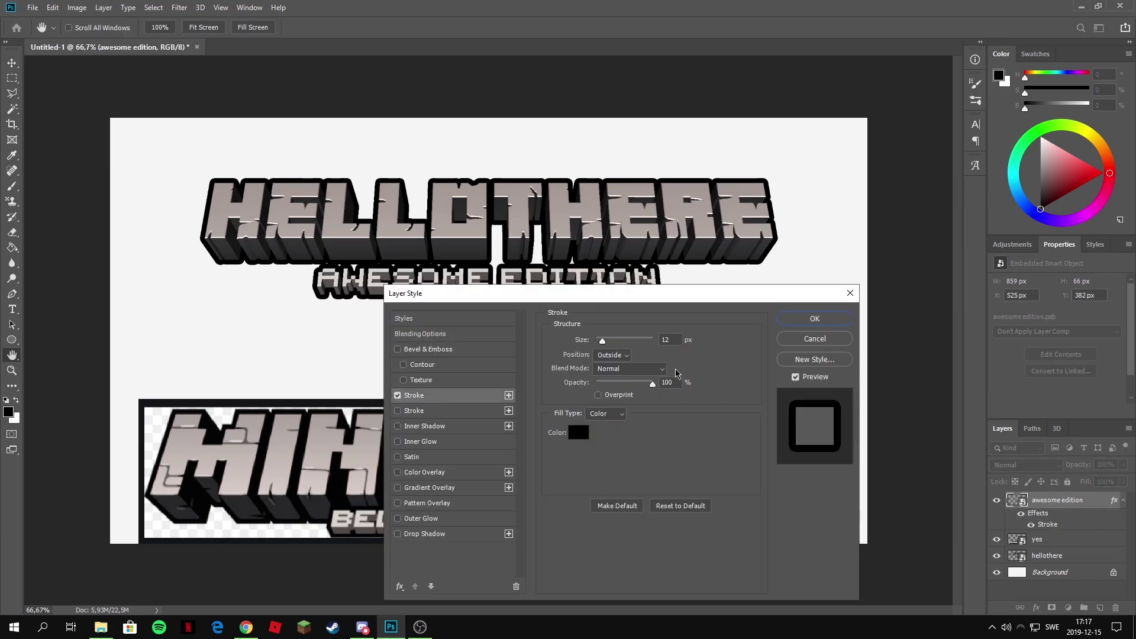
{"action": "scroll", "coordinate": [673, 342], "scroll_direction": "down", "scroll_amount": 1}
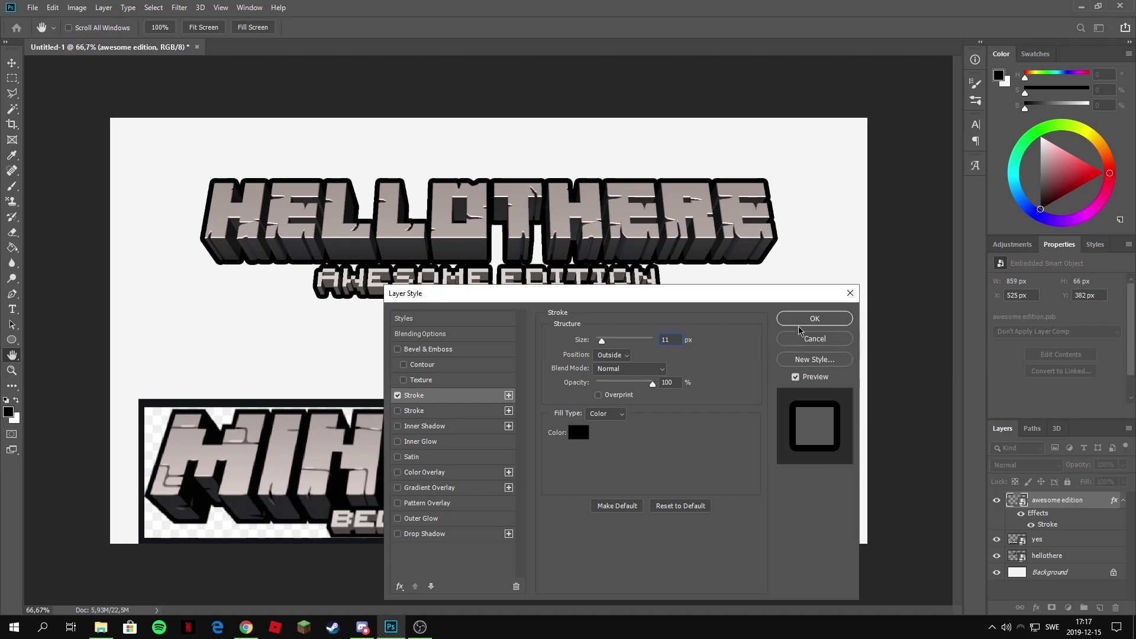
{"action": "left_click", "coordinate": [814, 318]}
Nudge the outlined subtitle up to Y 345 px so it overlaps the lower edge of the HELLOTHERE logo.
{"action": "key", "text": "v"}
{"action": "key", "text": "ctrl+plus"}
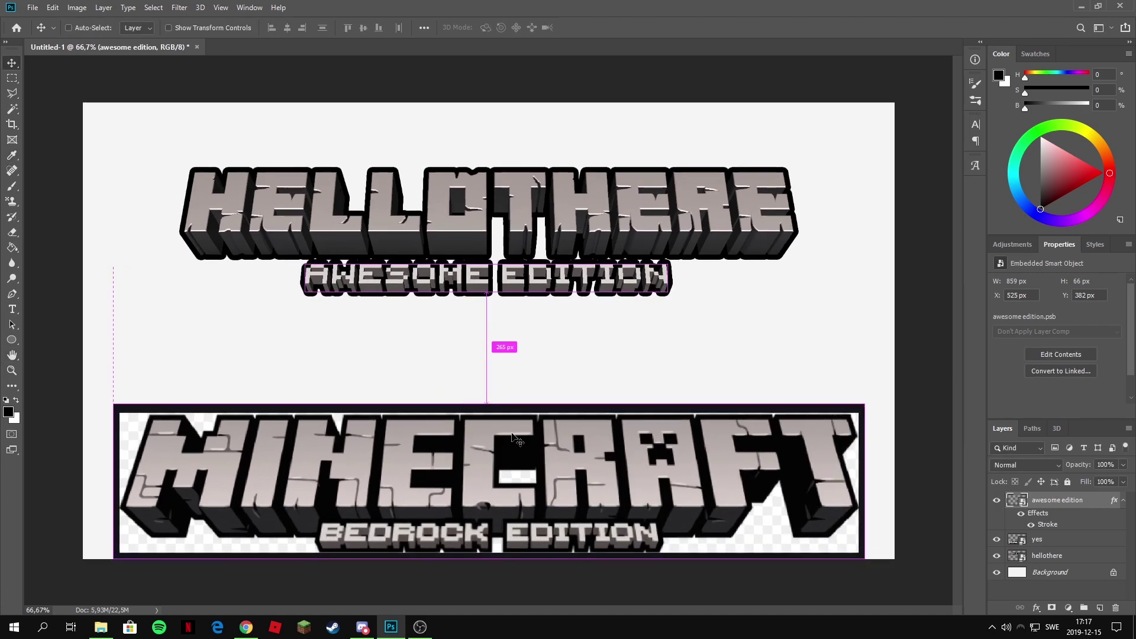
{"action": "key", "text": "Up"}
{"action": "key", "text": "Up"}
{"action": "key", "text": "Up"}
{"action": "key", "text": "Up"}
{"action": "key", "text": "Up"}
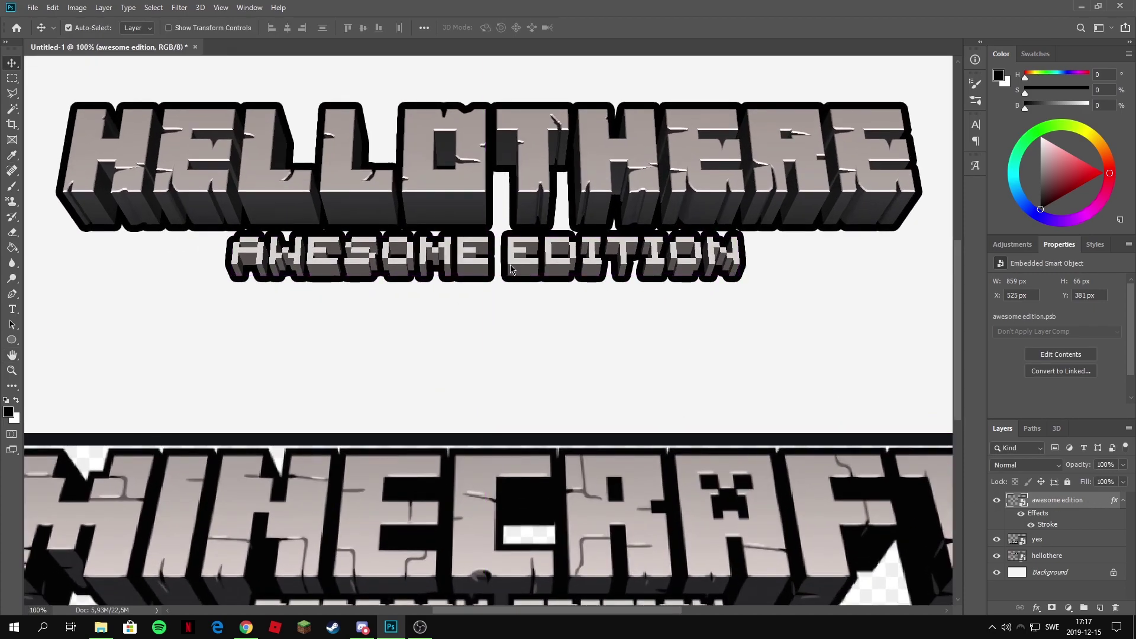
{"action": "key", "text": "Up"}
{"action": "key", "text": "Up"}
{"action": "key", "text": "Up"}
{"action": "key", "text": "Up"}
{"action": "key", "text": "Up"}
{"action": "key", "text": "Up"}
{"action": "key", "text": "Up"}
{"action": "key", "text": "Up"}
{"action": "key", "text": "Up"}
{"action": "key", "text": "Up"}
{"action": "key", "text": "Up"}
{"action": "key", "text": "Up"}
{"action": "key", "text": "Up"}
{"action": "key", "text": "Up"}
{"action": "key", "text": "Up"}
{"action": "key", "text": "Up"}
{"action": "key", "text": "Up"}
{"action": "key", "text": "Up"}
{"action": "key", "text": "Up"}
{"action": "key", "text": "Up"}
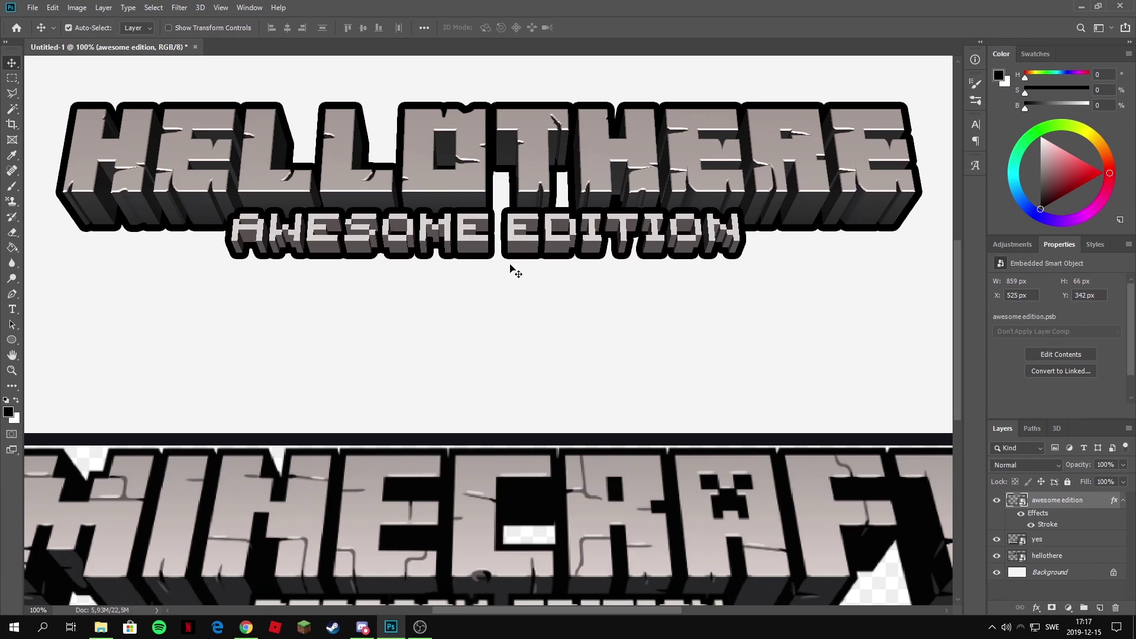
{"action": "key", "text": "Down"}
{"action": "key", "text": "ctrl+minus"}
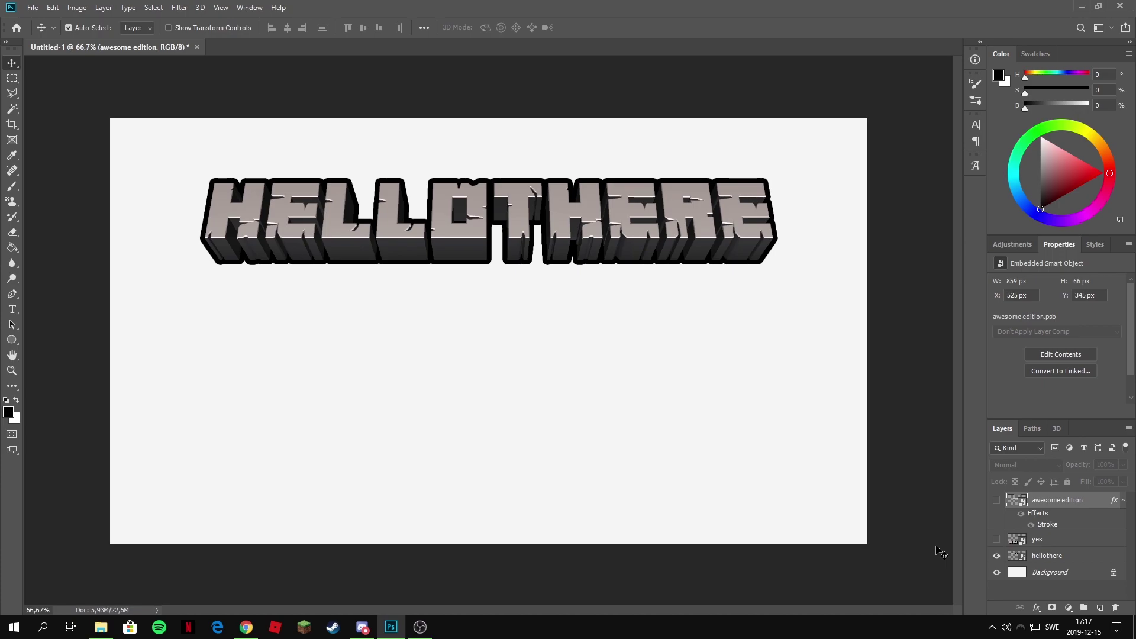
Add a text layer reading RANDOM UPDATE below the logo in the Minecrafter Alt font at 128 px.
{"action": "left_click", "coordinate": [11, 314]}
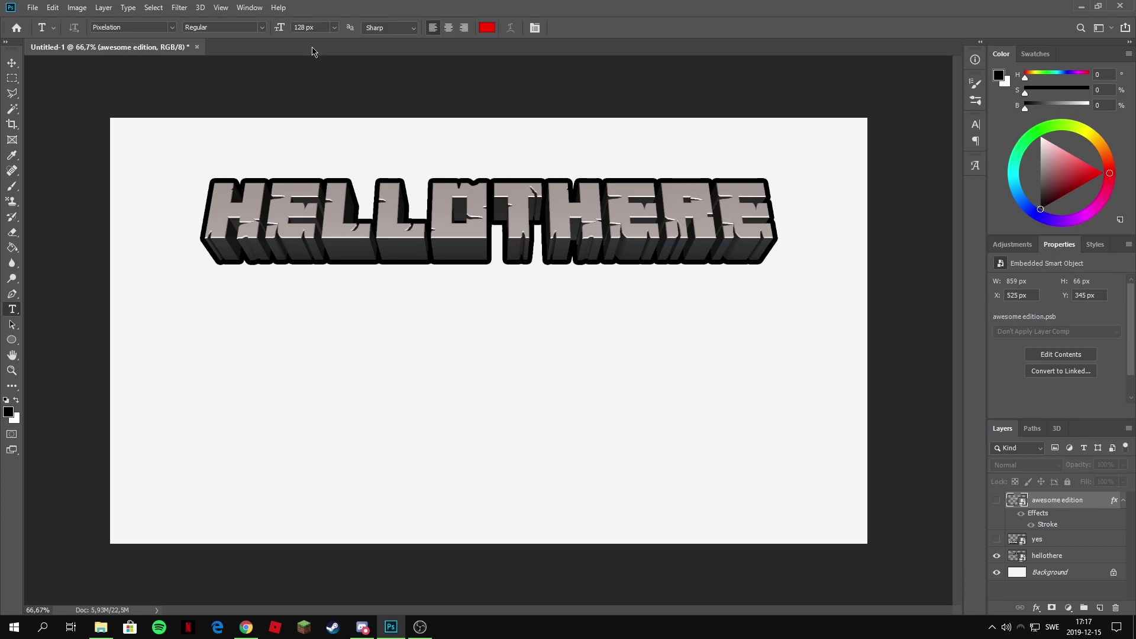
{"action": "left_click", "coordinate": [173, 28]}
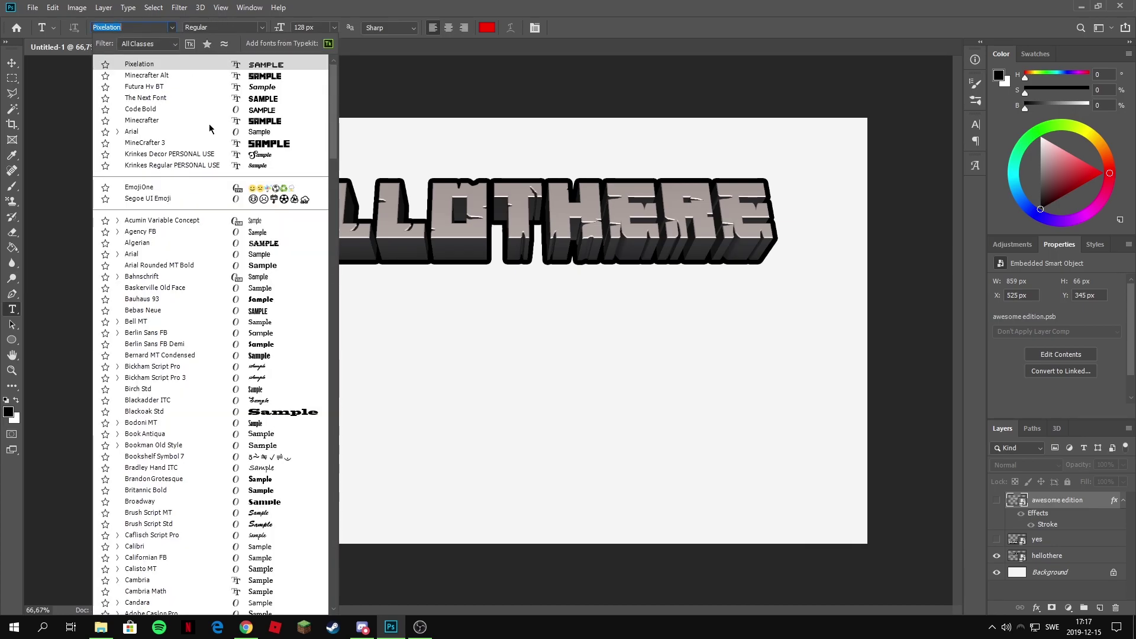
{"action": "left_click", "coordinate": [178, 76]}
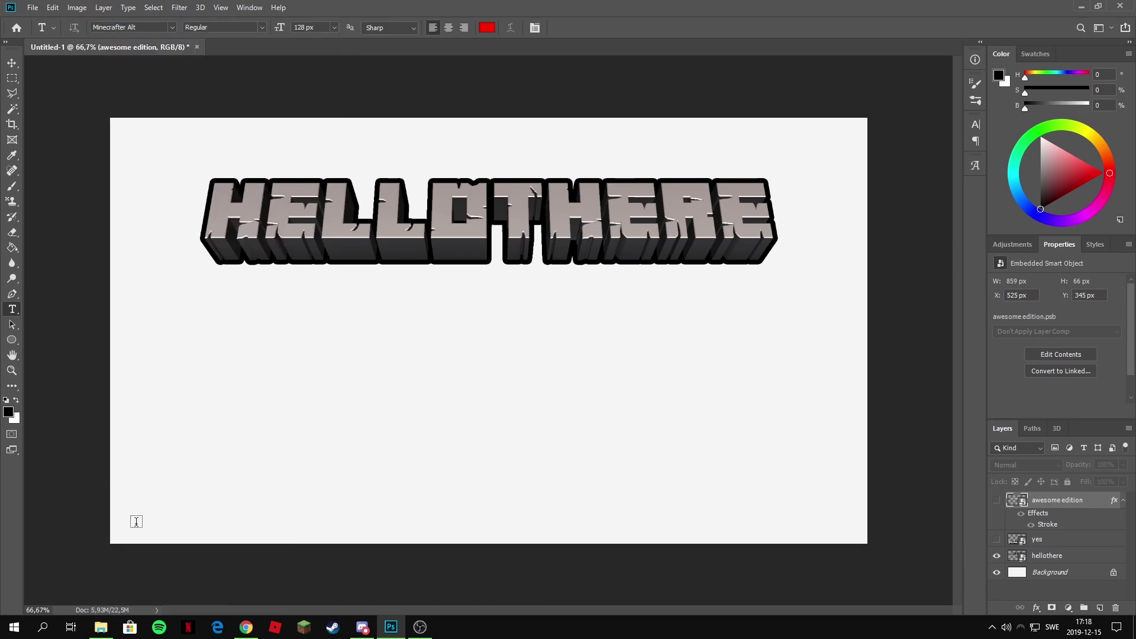
{"action": "left_click", "coordinate": [237, 385]}
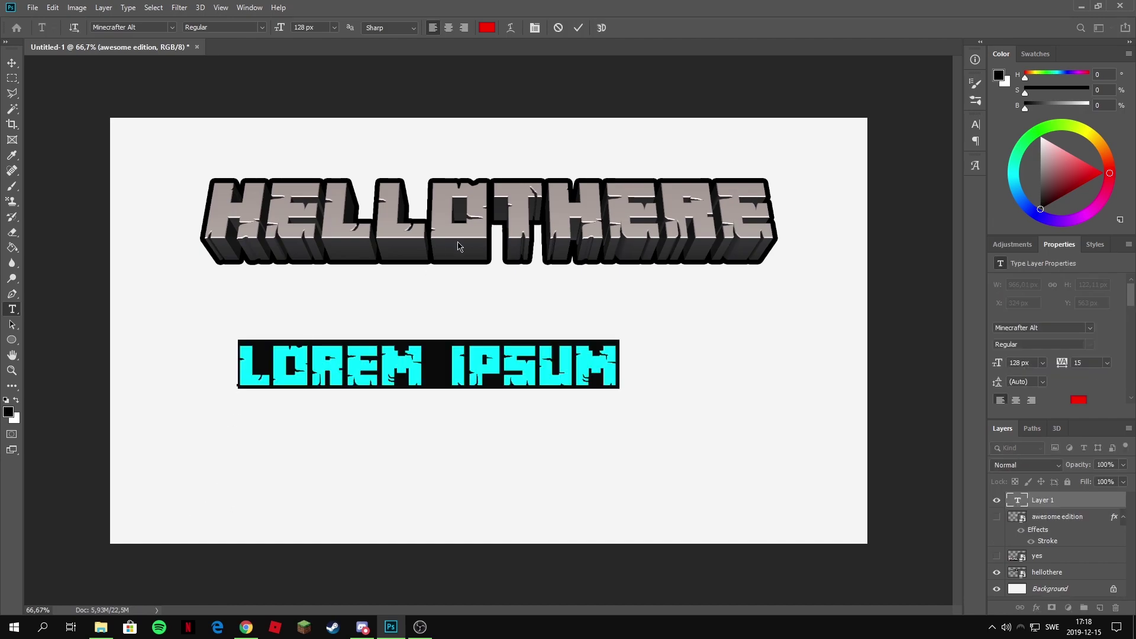
{"action": "key", "text": "BackSpace"}
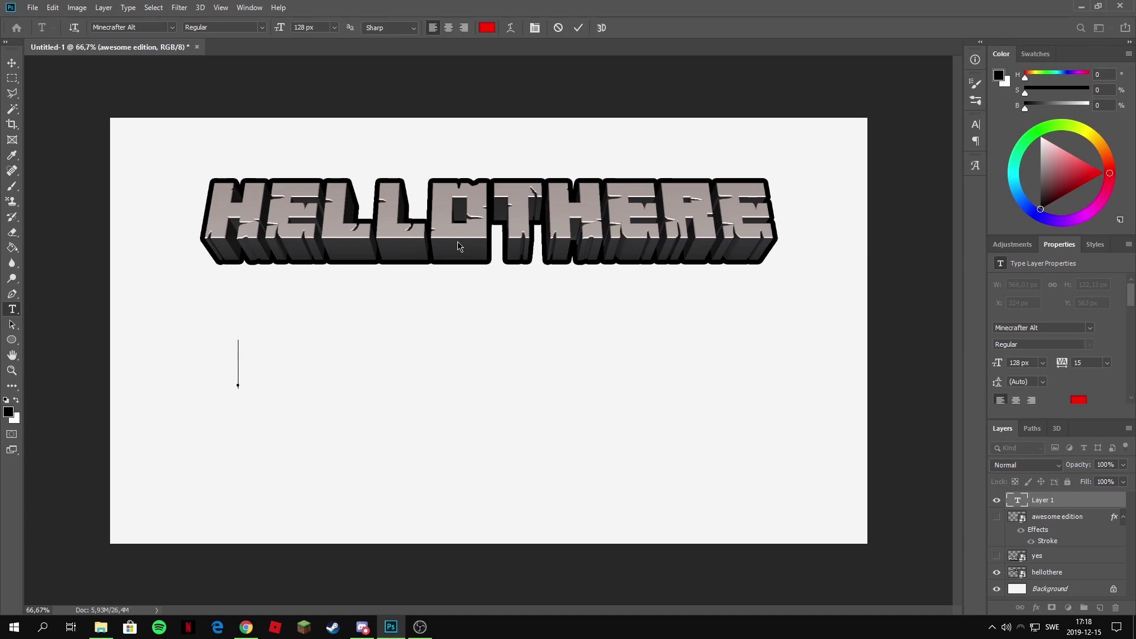
{"action": "type", "text": "RANDOM"}
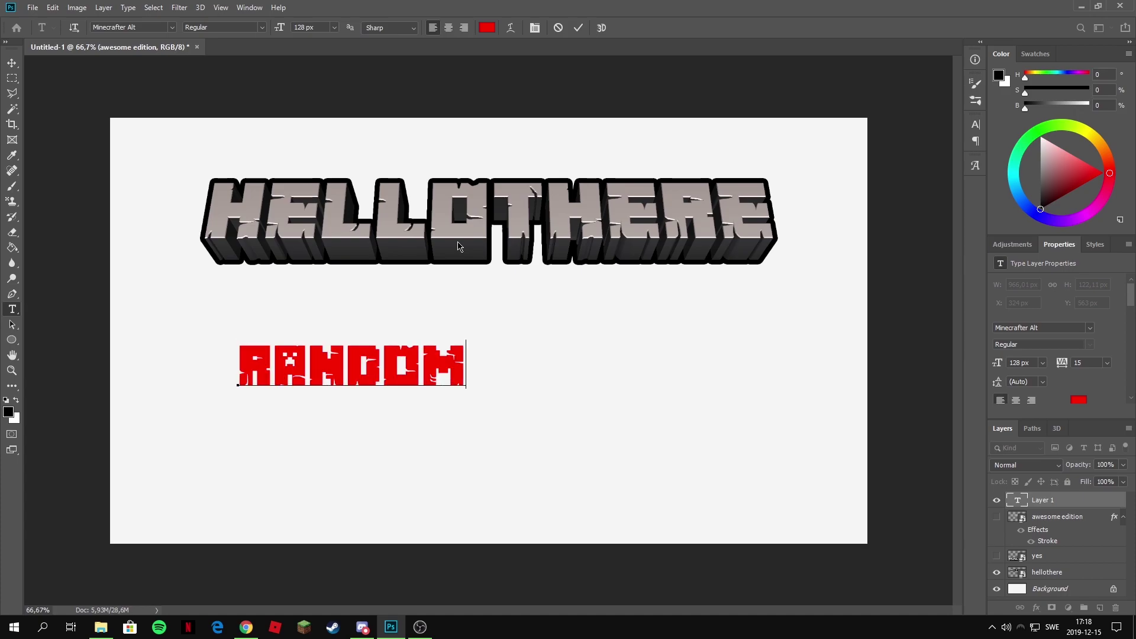
{"action": "type", "text": " U PDATE"}
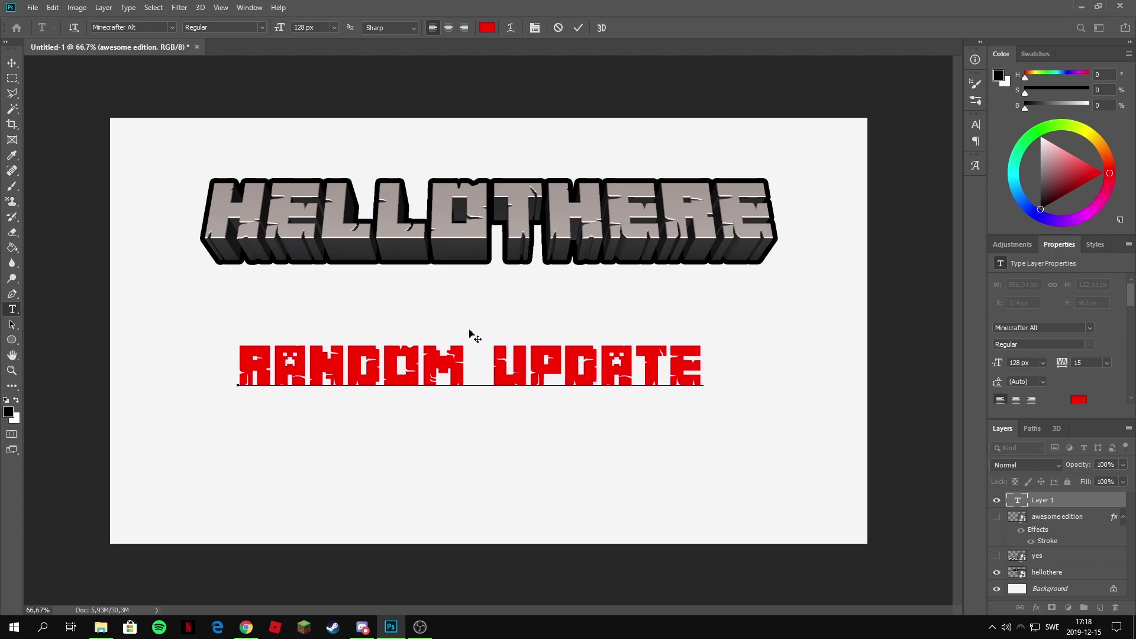
Scale the RANDOM UPDATE text to 135,94% and centre it directly under the logo at X 960 px, Y 457 px.
{"action": "left_click_drag", "start_coordinate": [514, 371], "coordinate": [699, 369]}
{"action": "left_click", "coordinate": [699, 369]}
{"action": "left_click", "coordinate": [12, 63]}
{"action": "left_click_drag", "start_coordinate": [468, 374], "coordinate": [559, 314]}
{"action": "key", "text": "ctrl+t"}
{"action": "left_click_drag", "start_coordinate": [500, 334], "coordinate": [499, 330]}
{"action": "left_click_drag", "start_coordinate": [611, 313], "coordinate": [536, 303]}
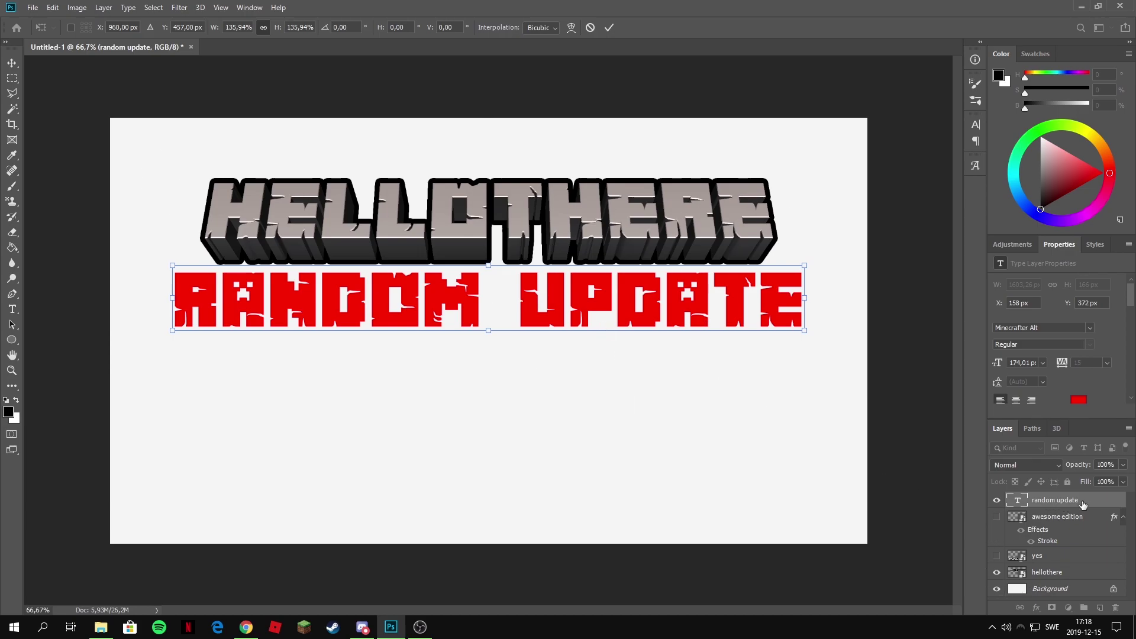
{"action": "key", "text": "Return"}
Create a new 3D extrusion from the random update text layer while staying in the current workspace.
{"action": "right_click", "coordinate": [1060, 507]}
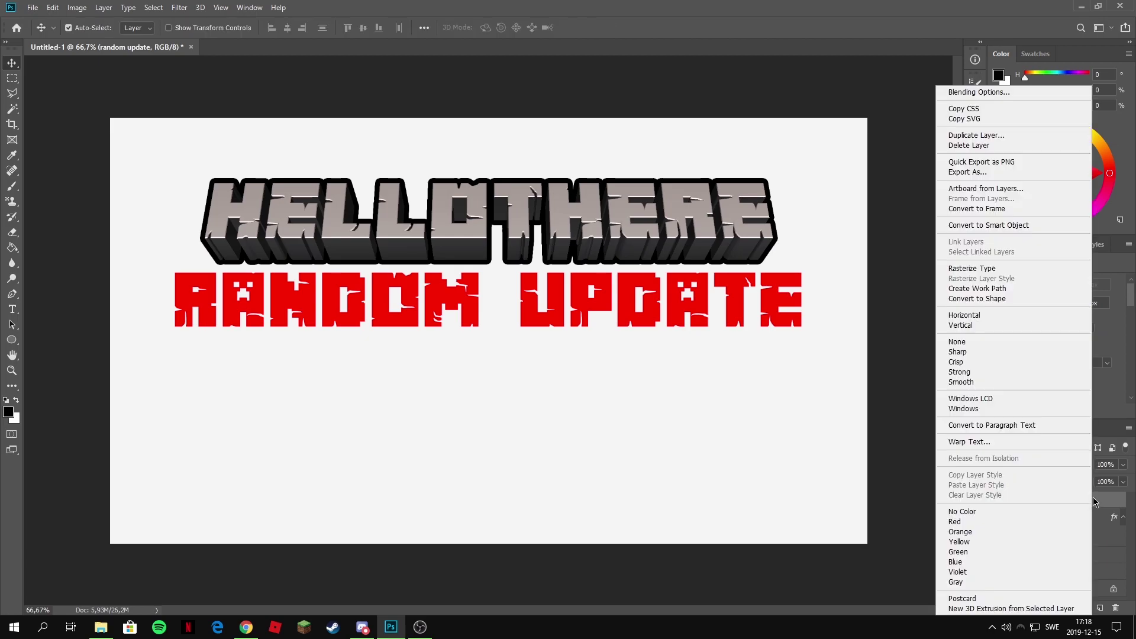
{"action": "left_click", "coordinate": [977, 610]}
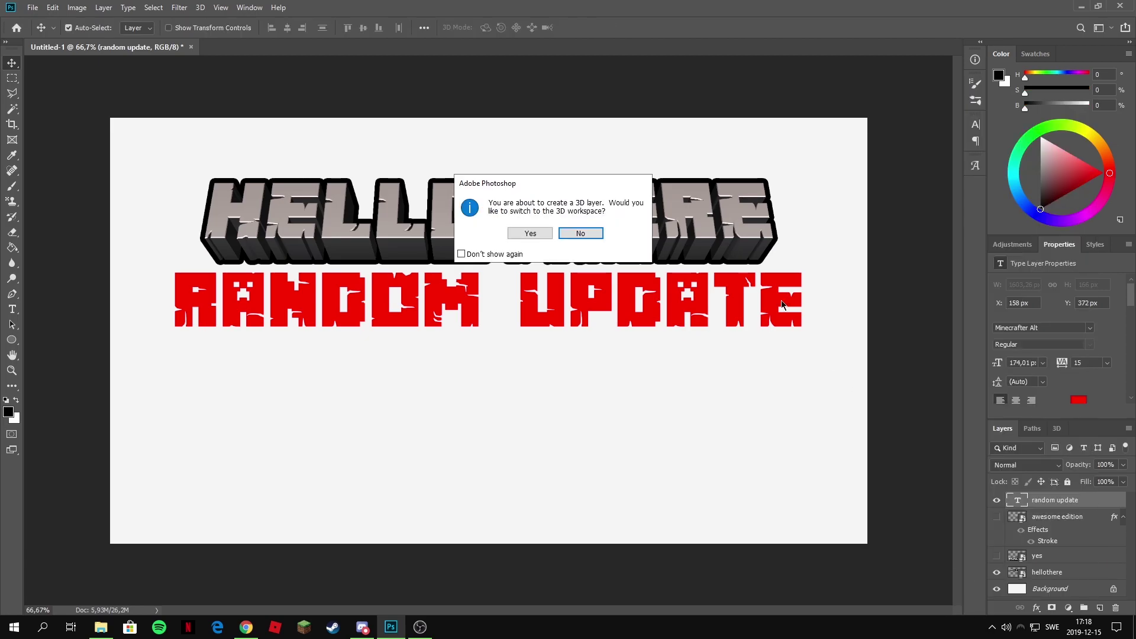
{"action": "left_click", "coordinate": [581, 233]}
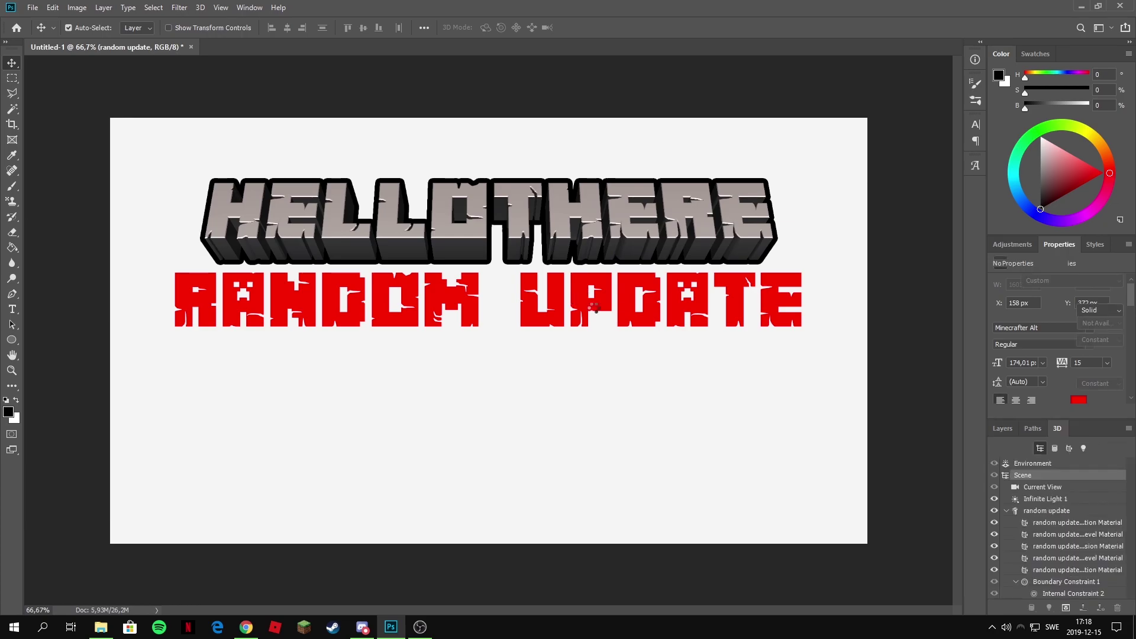
Tilt the random update 3D text about 53° around the X axis and turn off its cast shadows.
{"action": "left_click_drag", "start_coordinate": [487, 316], "coordinate": [570, 419]}
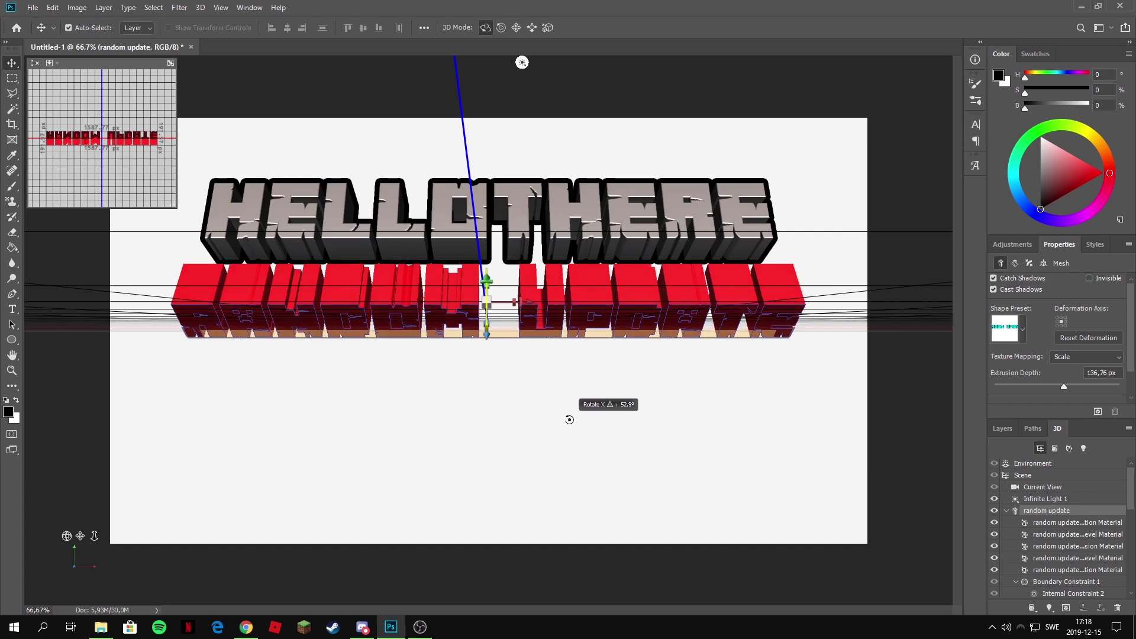
{"action": "left_click_drag", "start_coordinate": [570, 419], "coordinate": [569, 419]}
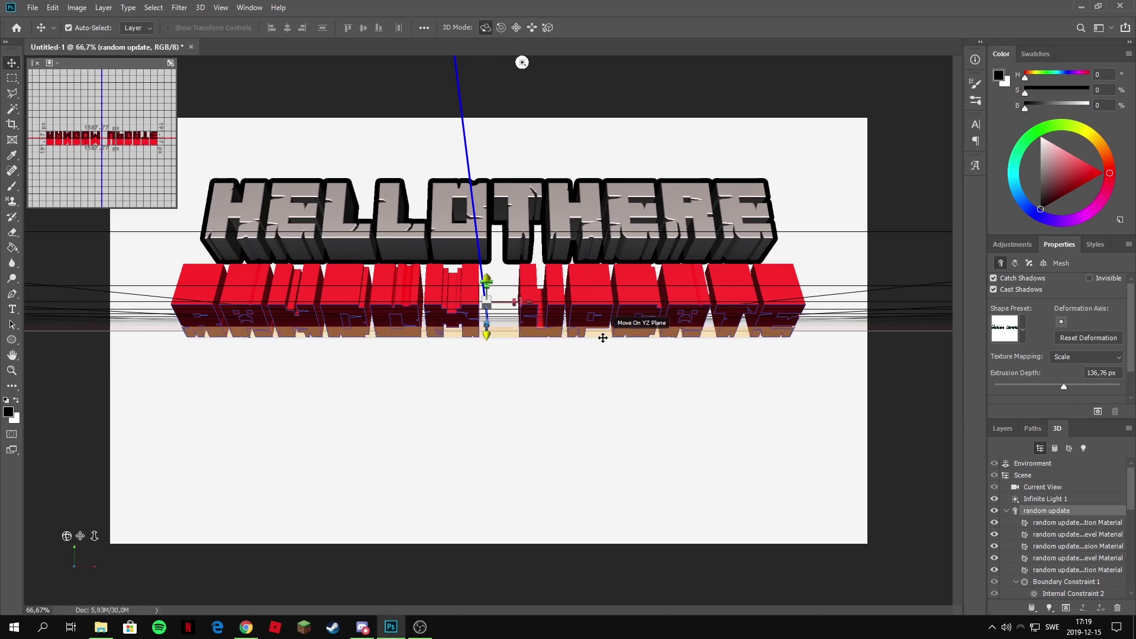
{"action": "mouse_move", "coordinate": [602, 323]}
{"action": "left_mouse_down"}
{"action": "mouse_move", "coordinate": [603, 349]}
{"action": "mouse_move", "coordinate": [608, 326]}
{"action": "left_mouse_up"}
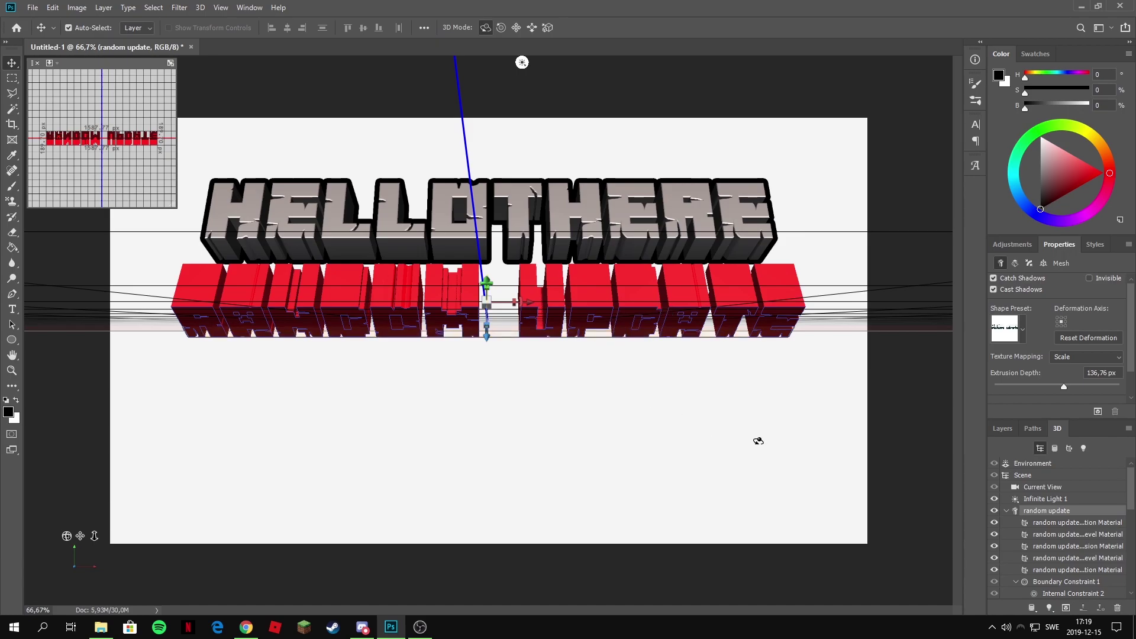
{"action": "left_click", "coordinate": [994, 289]}
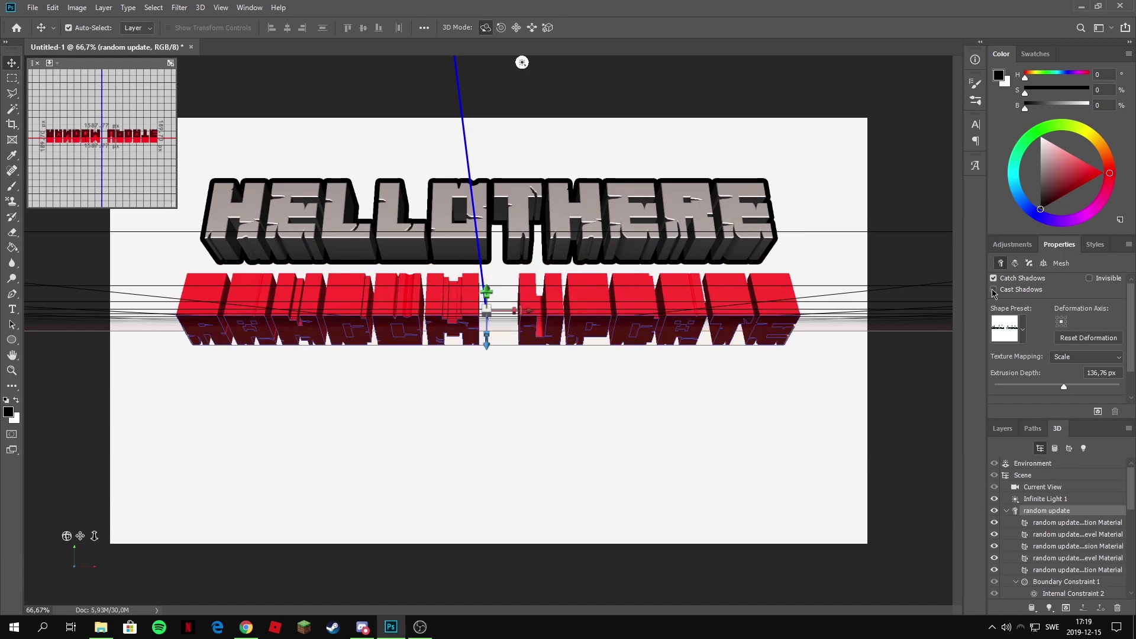
Set the diffuse colour of the random update text's first two materials to blue, RGB 0, 132, 255.
{"action": "left_click", "coordinate": [1072, 522]}
{"action": "left_click", "coordinate": [1067, 534], "text": "shift"}
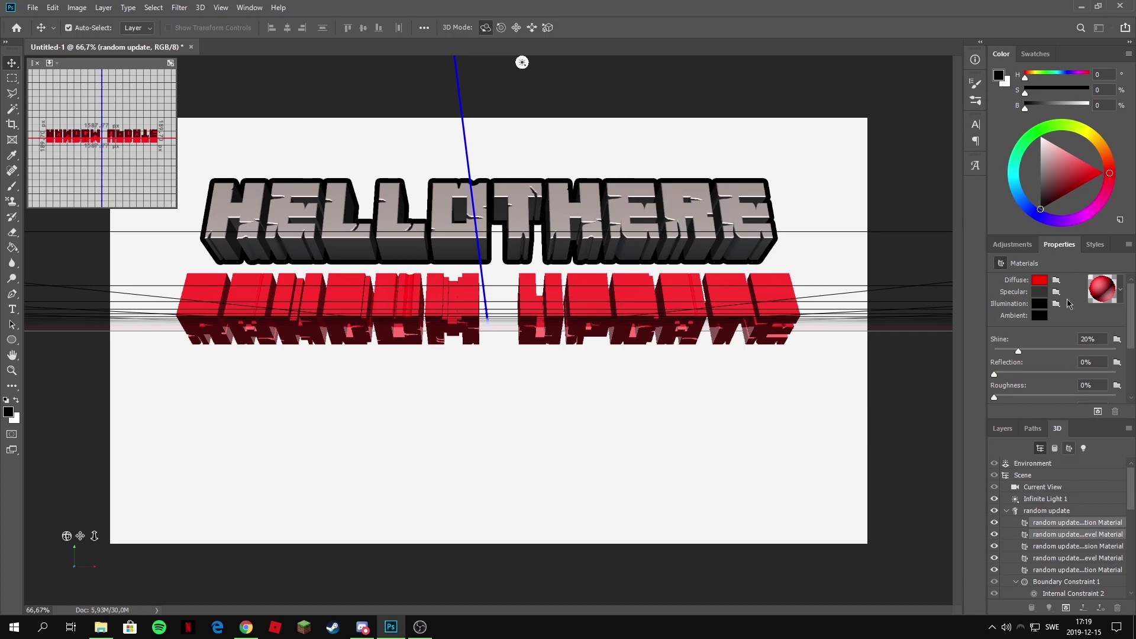
{"action": "left_click", "coordinate": [1039, 279]}
{"action": "left_click_drag", "start_coordinate": [371, 496], "coordinate": [368, 482]}
{"action": "mouse_move", "coordinate": [284, 452]}
{"action": "left_mouse_down"}
{"action": "mouse_move", "coordinate": [298, 442]}
{"action": "mouse_move", "coordinate": [295, 463]}
{"action": "mouse_move", "coordinate": [331, 448]}
{"action": "mouse_move", "coordinate": [388, 389]}
{"action": "left_mouse_up"}
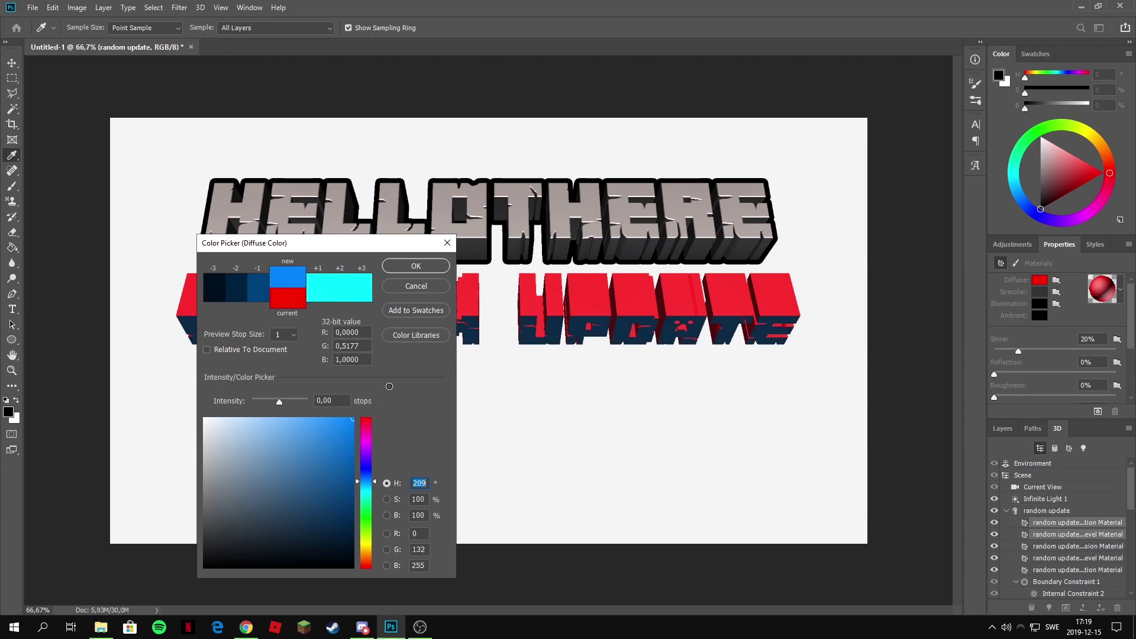
{"action": "left_click", "coordinate": [421, 266]}
Set the diffuse colour of the random update text's last three materials to a darker blue, RGB 0, 72, 170.
{"action": "left_click", "coordinate": [1081, 546]}
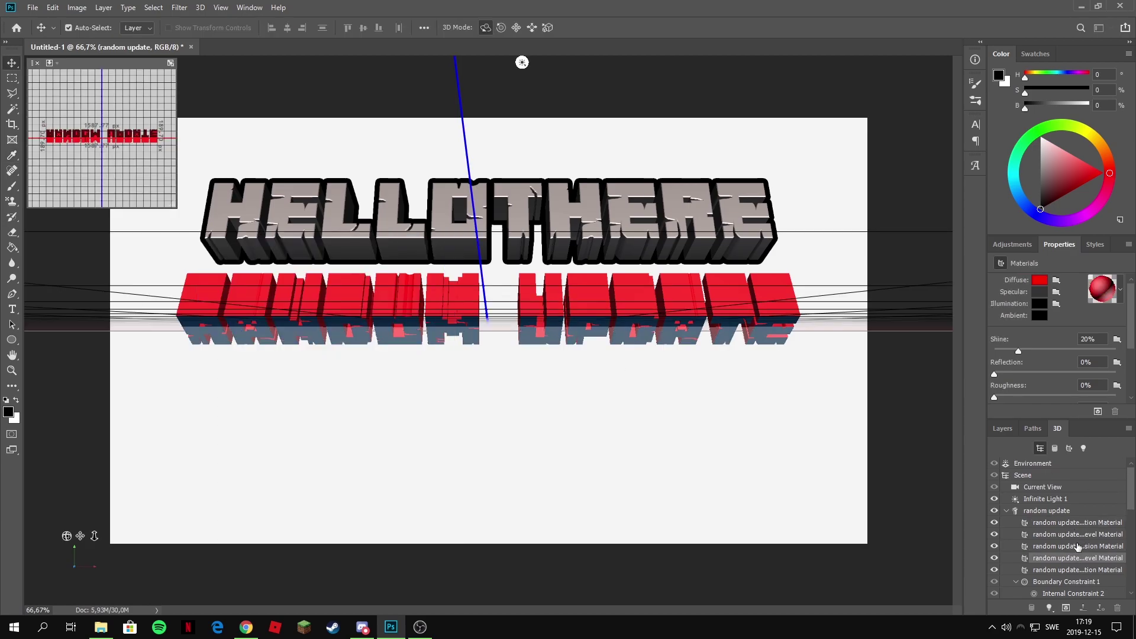
{"action": "left_click", "coordinate": [1070, 569], "text": "shift"}
{"action": "left_click", "coordinate": [1039, 282]}
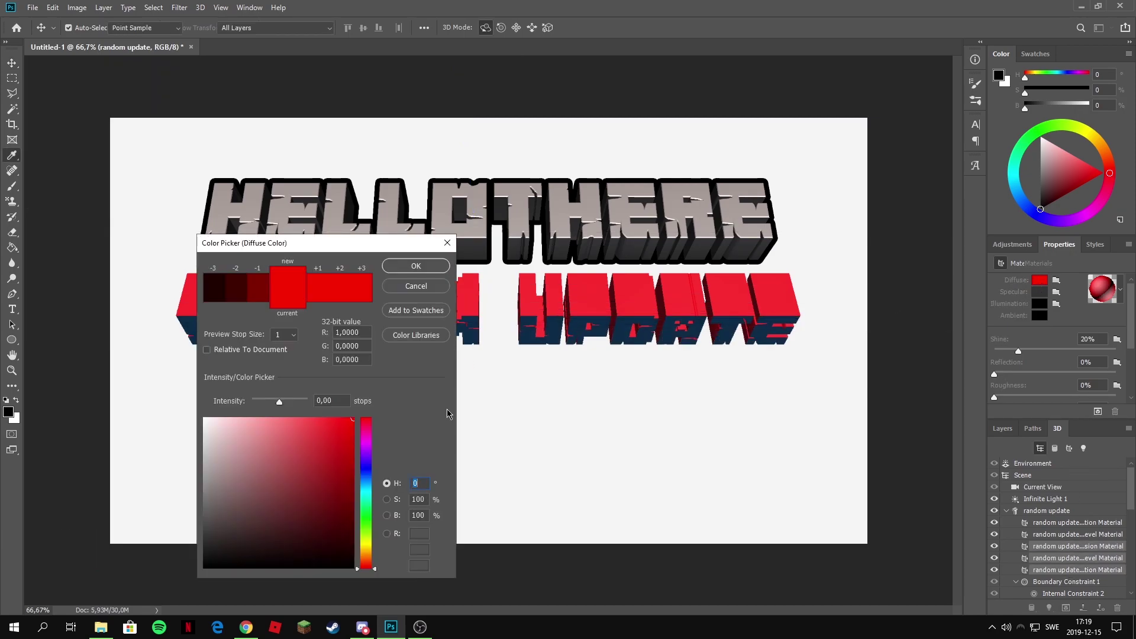
{"action": "left_click", "coordinate": [364, 479]}
{"action": "left_click_drag", "start_coordinate": [348, 450], "coordinate": [364, 472]}
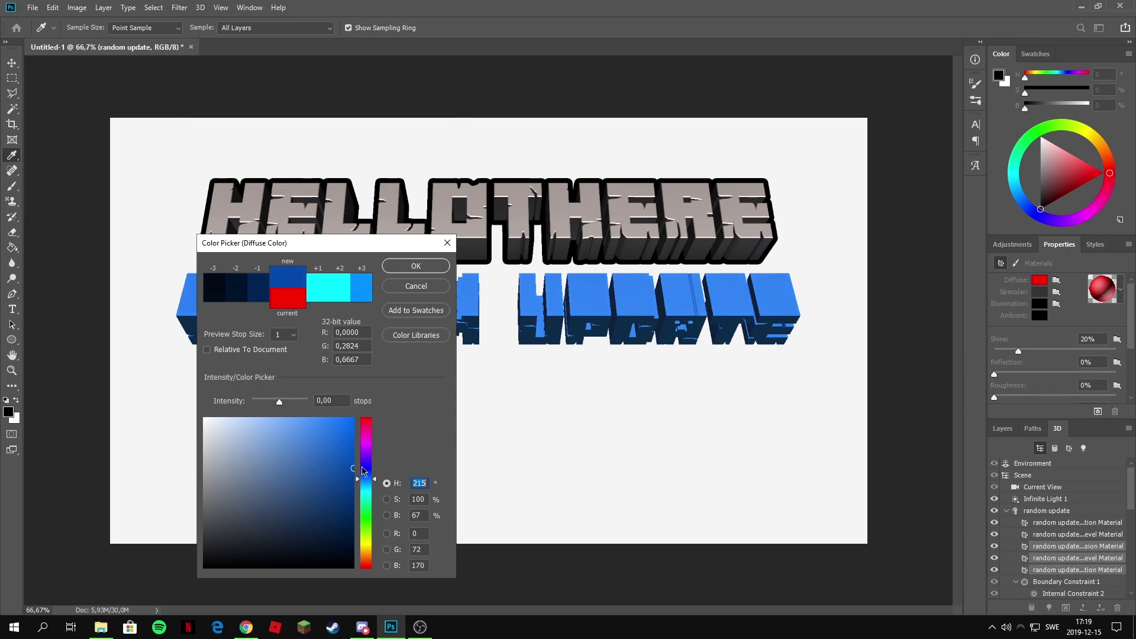
{"action": "left_click", "coordinate": [416, 266]}
{"action": "key", "text": "v"}
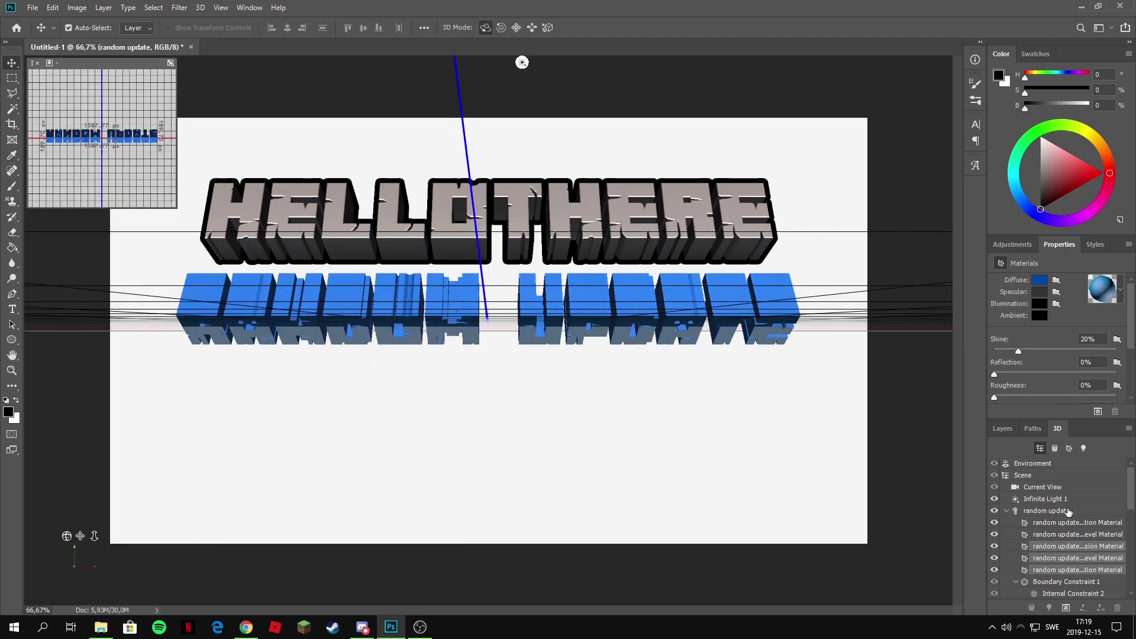
Redirect Infinite Light 1 so that it lights the random update text's front faces from below.
{"action": "left_click", "coordinate": [1047, 500]}
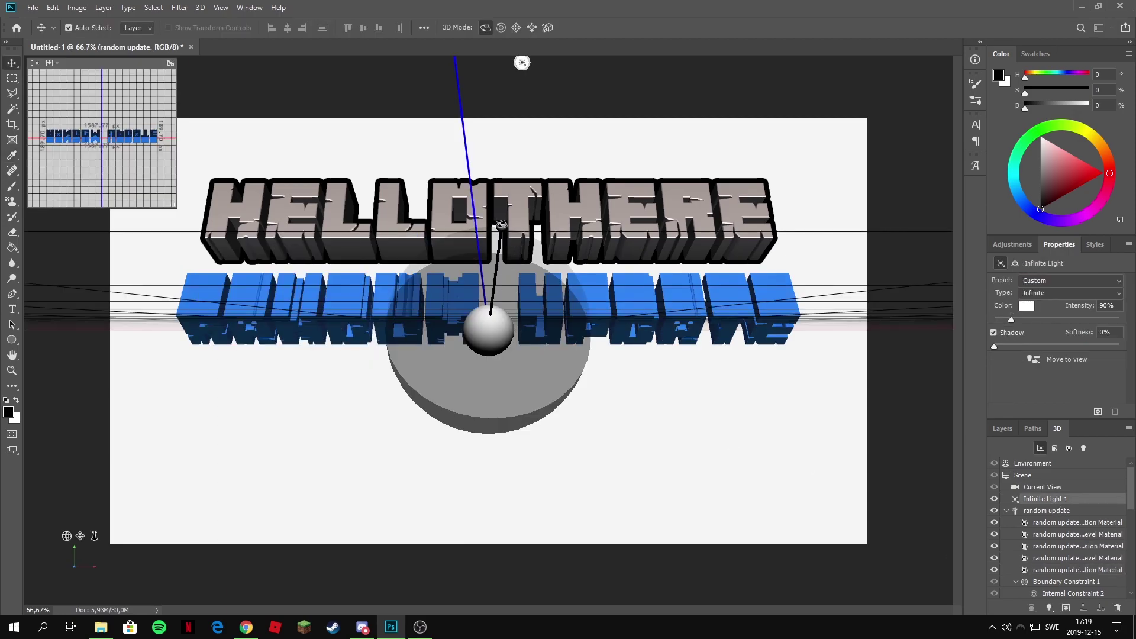
{"action": "left_click_drag", "start_coordinate": [492, 226], "coordinate": [489, 408]}
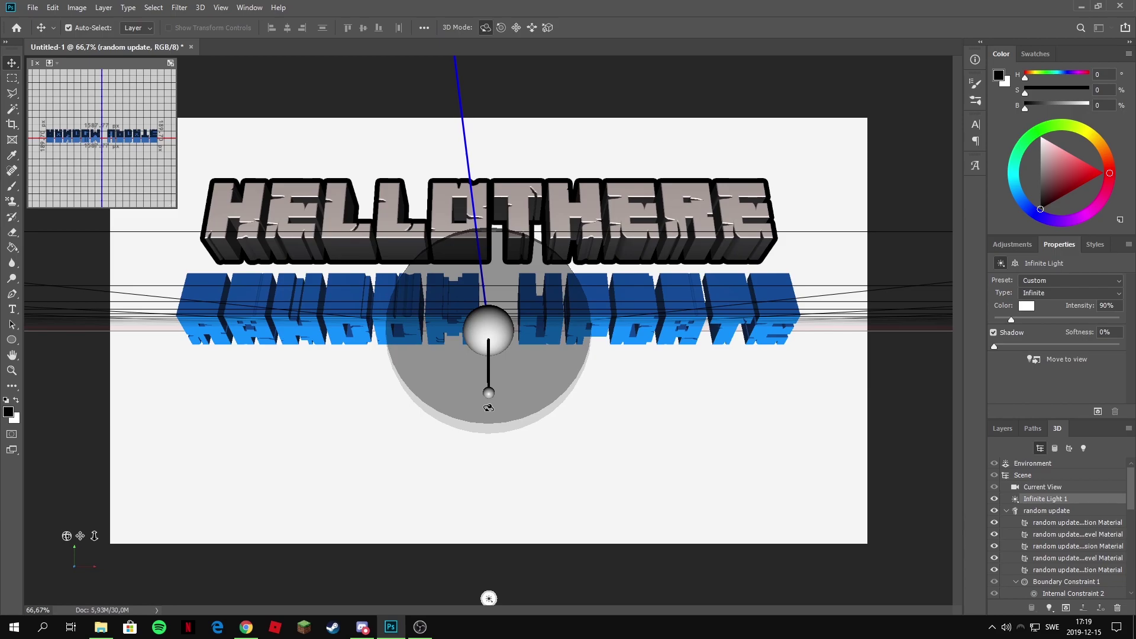
{"action": "left_click", "coordinate": [1003, 428]}
{"action": "left_click", "coordinate": [1057, 428]}
Apply the bevelled shape preset to the random update mesh, with an 8% front bevel width and about 165 px extrusion depth.
{"action": "left_click", "coordinate": [1044, 511]}
{"action": "left_click", "coordinate": [1010, 336]}
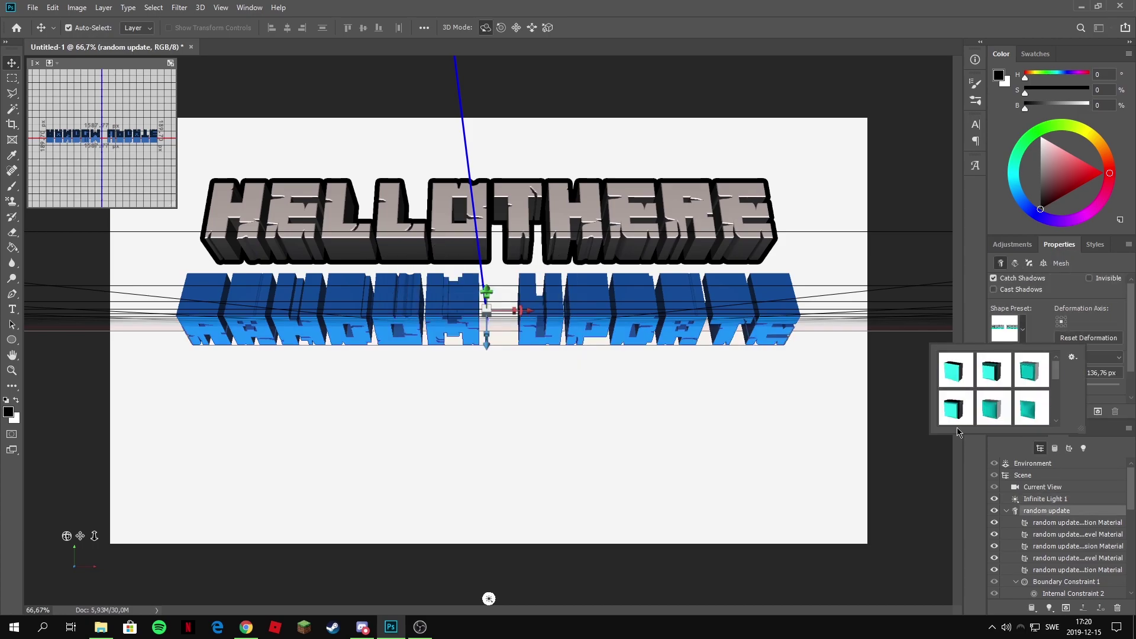
{"action": "left_click", "coordinate": [956, 408]}
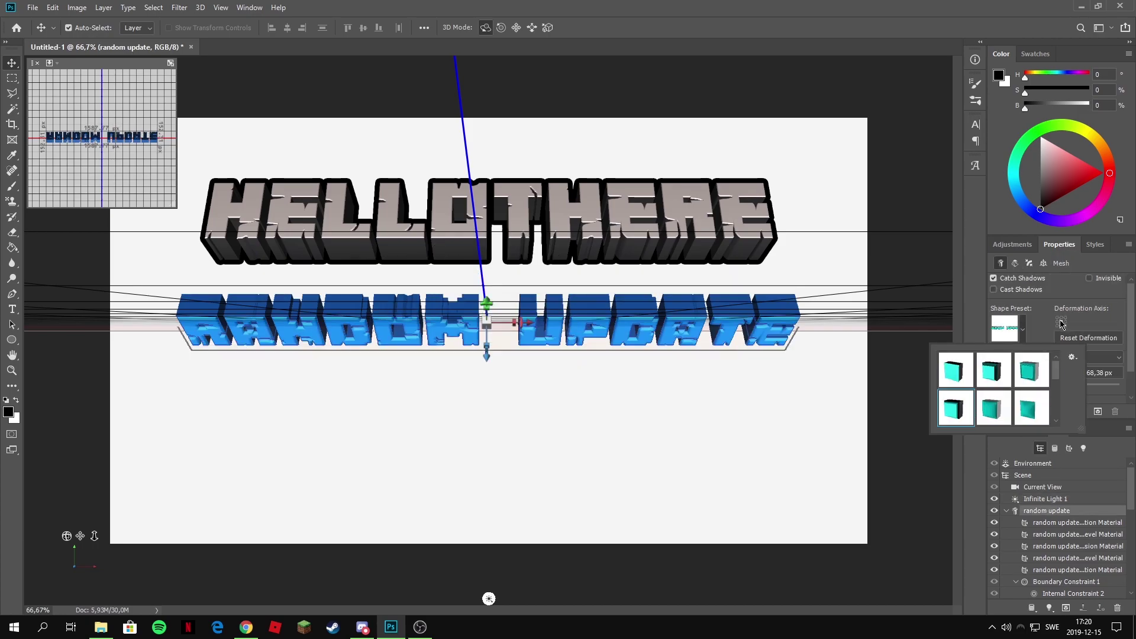
{"action": "left_click", "coordinate": [1030, 263]}
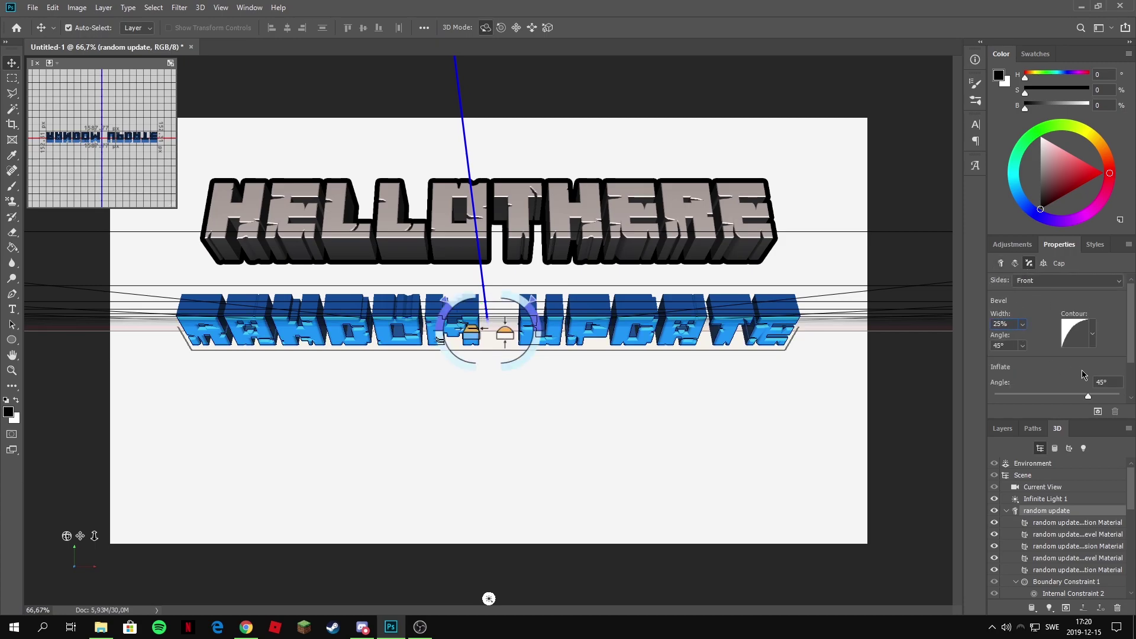
{"action": "type", "text": "8"}
{"action": "key", "text": "Return"}
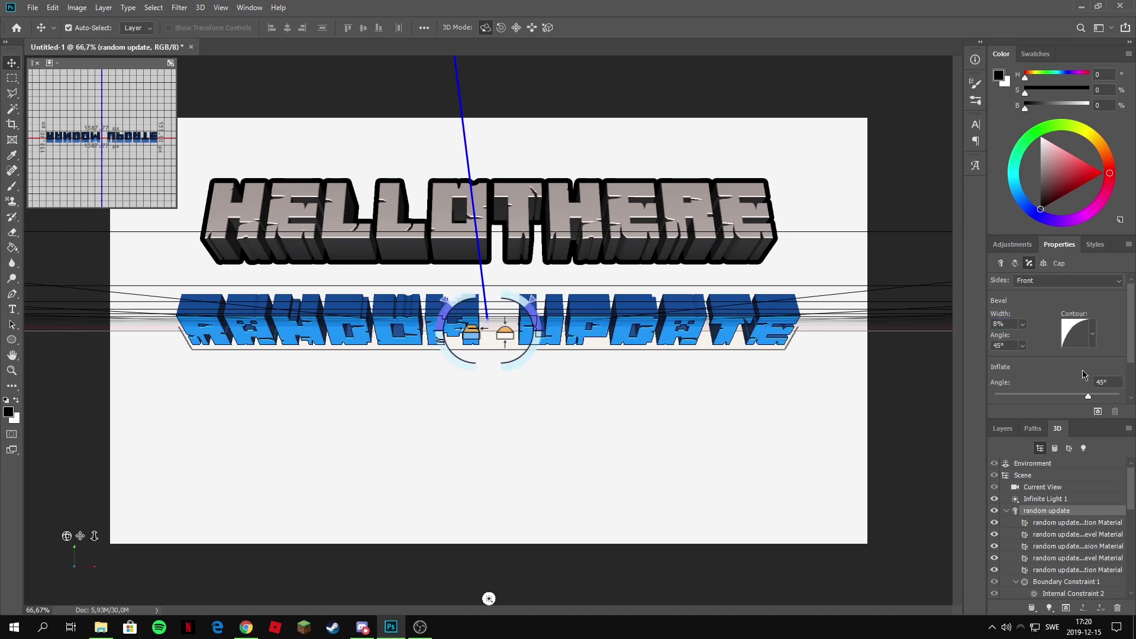
{"action": "left_click", "coordinate": [1000, 264]}
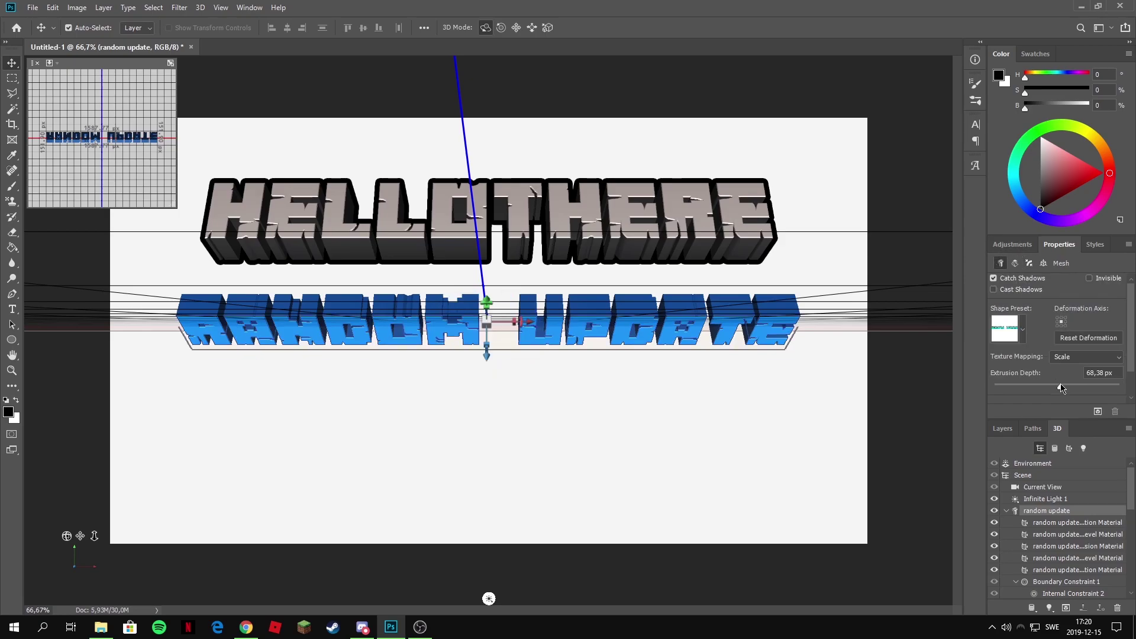
{"action": "mouse_move", "coordinate": [1061, 388]}
{"action": "left_mouse_down"}
{"action": "mouse_move", "coordinate": [1073, 383]}
{"action": "mouse_move", "coordinate": [1065, 377]}
{"action": "left_mouse_up"}
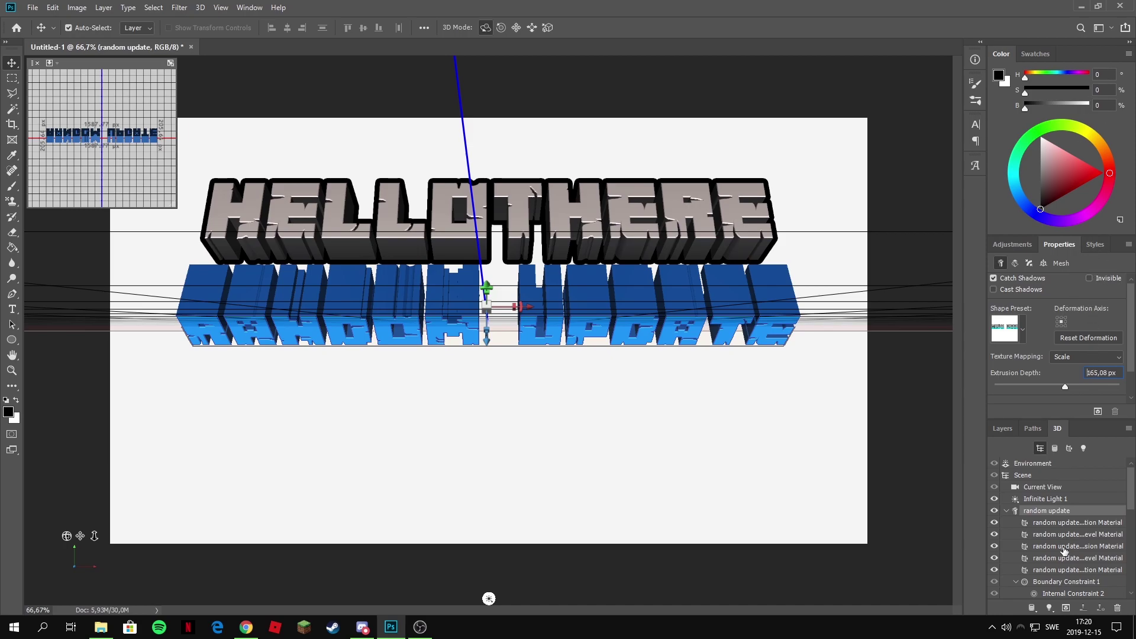
Convert the random update 3D layer to a smart object.
{"action": "left_click", "coordinate": [1001, 430]}
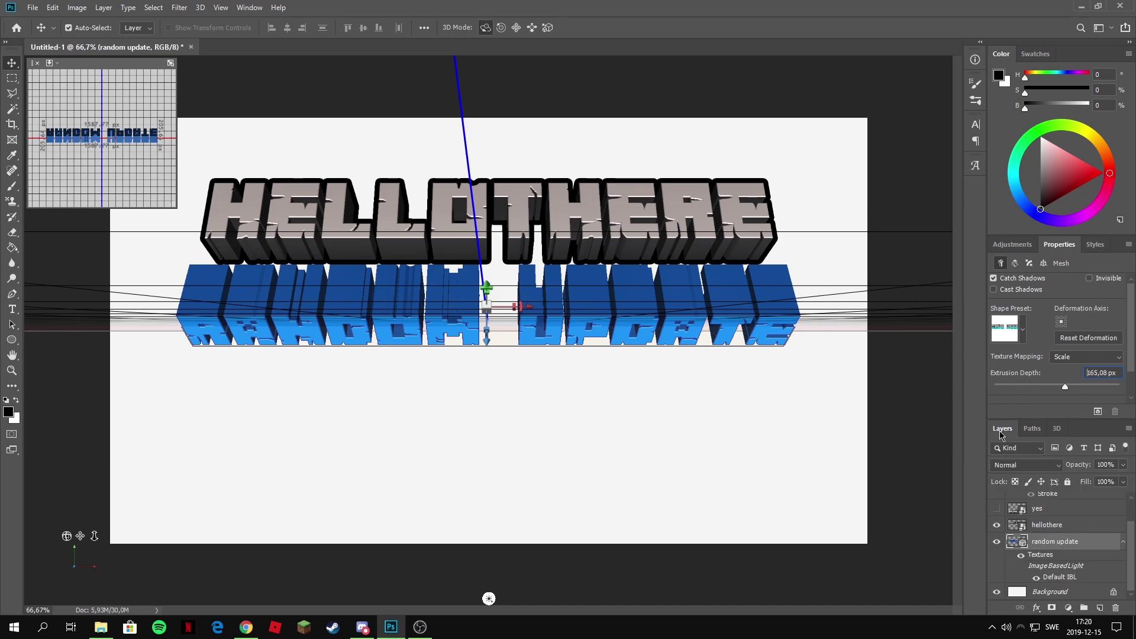
{"action": "right_click", "coordinate": [1081, 547]}
{"action": "left_click", "coordinate": [1054, 452]}
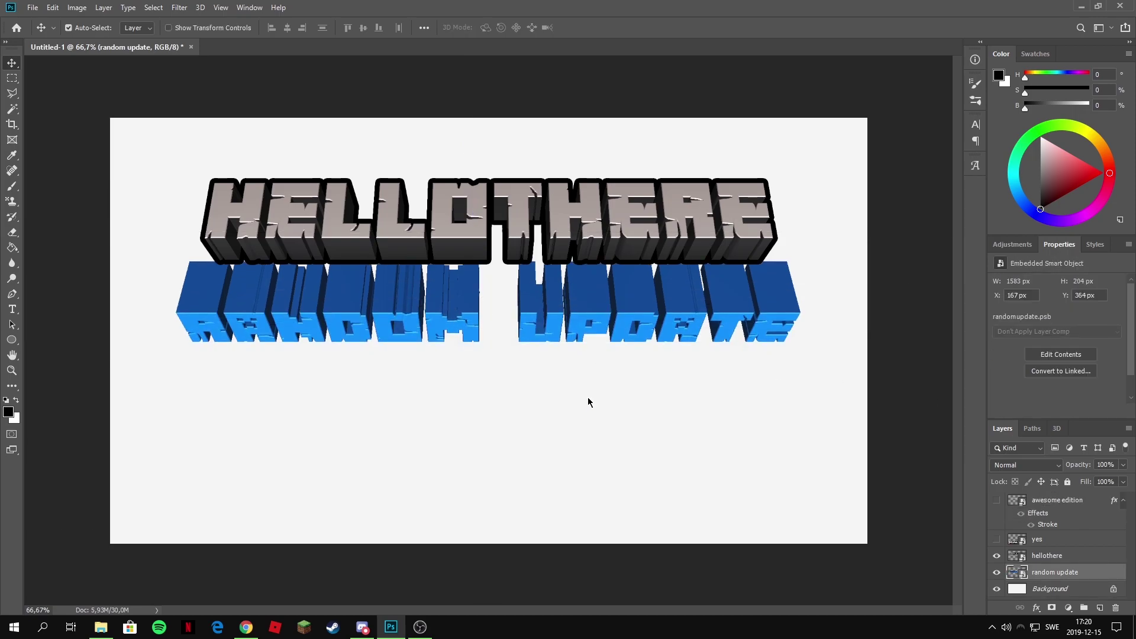
Nudge the random update text straight up behind the logo to Y 299 px.
{"action": "key", "text": "Up"}
{"action": "key", "text": "Up"}
{"action": "key", "text": "Up"}
{"action": "key", "text": "Up"}
{"action": "key", "text": "Up"}
{"action": "key", "text": "Up"}
{"action": "key", "text": "Up"}
{"action": "key", "text": "Up"}
{"action": "key", "text": "Up"}
{"action": "key", "text": "Up"}
{"action": "key", "text": "Up"}
{"action": "key", "text": "Up"}
{"action": "key", "text": "Up"}
{"action": "key", "text": "Up"}
{"action": "key", "text": "Up"}
{"action": "key", "text": "Up"}
{"action": "key", "text": "Up"}
{"action": "key", "text": "Up"}
{"action": "key", "text": "Up"}
{"action": "key", "text": "Up"}
{"action": "key", "text": "ctrl"}
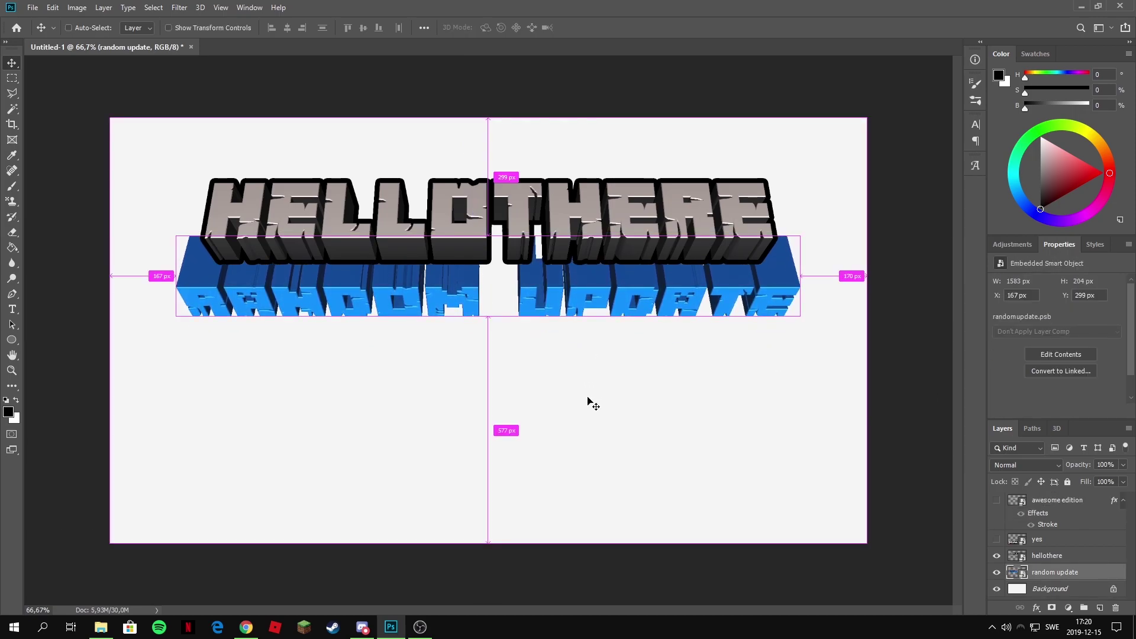
Scale the random update text proportionally to 92,08% so its width fits the HELLOTHERE logo.
{"action": "key", "text": "ctrl+t"}
{"action": "key", "text": "ctrl+1"}
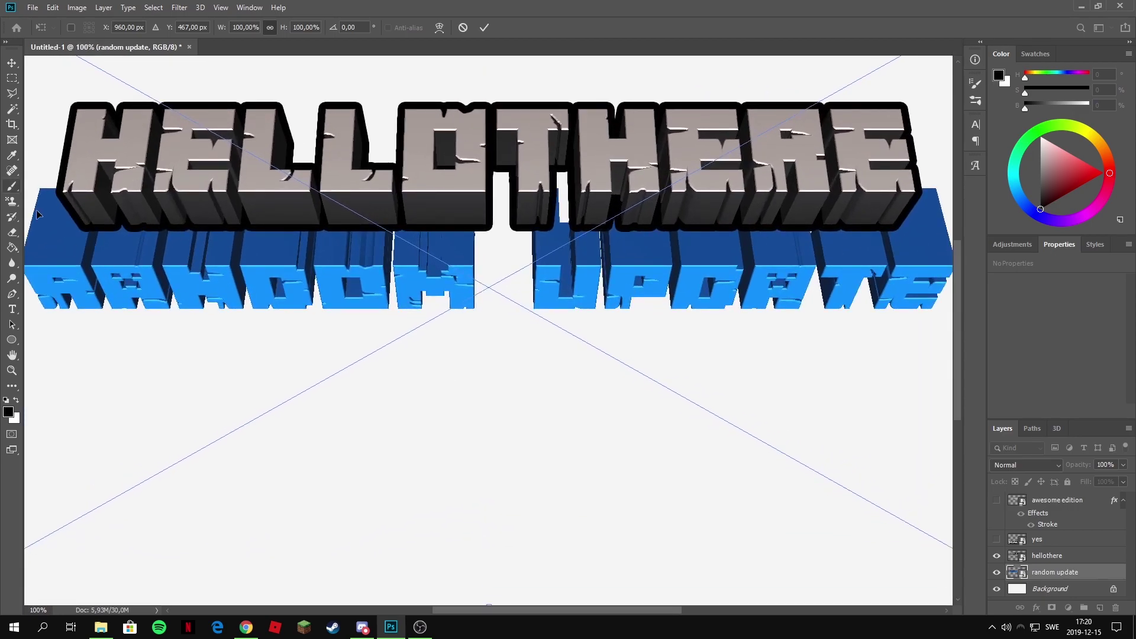
{"action": "key", "text": "ctrl+minus"}
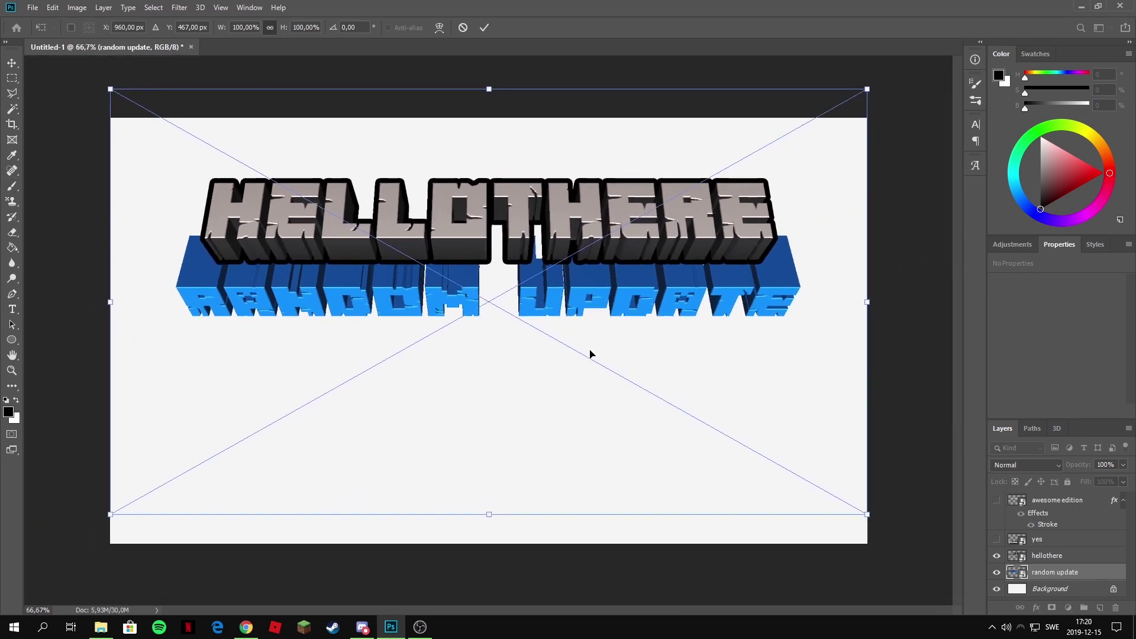
{"action": "left_click_drag", "start_coordinate": [490, 510], "coordinate": [489, 480]}
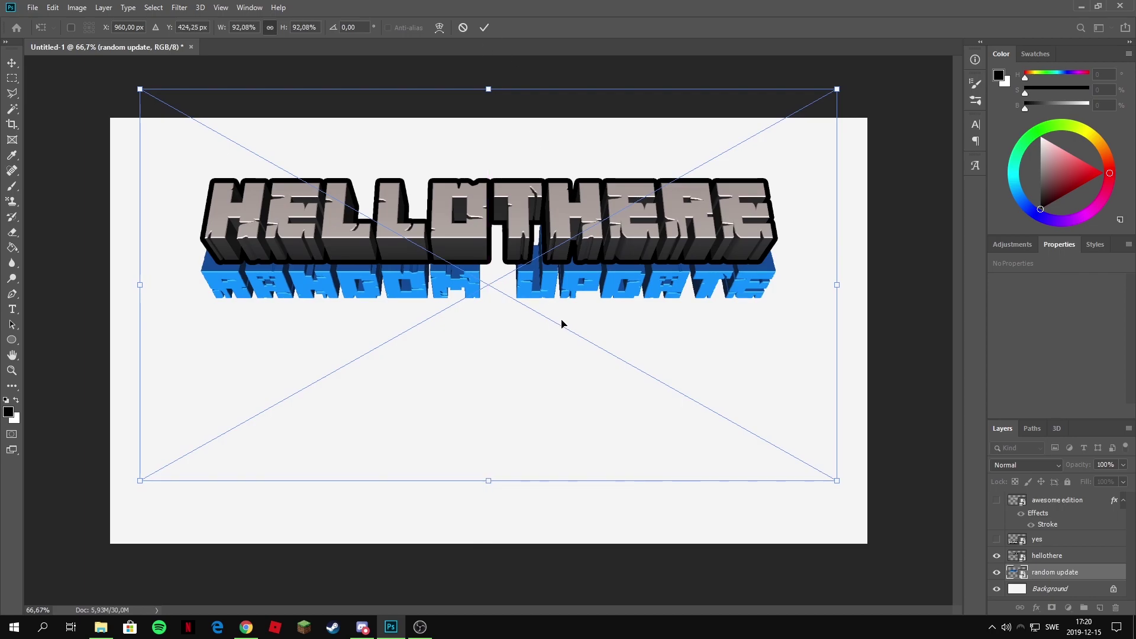
Move the random update text down to X 960,50 px, Y 454,25 px beneath the logo.
{"action": "key", "text": "Down"}
{"action": "key", "text": "Down"}
{"action": "key", "text": "Down"}
{"action": "key", "text": "Down"}
{"action": "key", "text": "Down"}
{"action": "key", "text": "Down"}
{"action": "key", "text": "Down"}
{"action": "key", "text": "Down"}
{"action": "key", "text": "Down"}
{"action": "key", "text": "Down"}
{"action": "key", "text": "Down"}
{"action": "key", "text": "Down"}
{"action": "key", "text": "Down"}
{"action": "key", "text": "Down"}
{"action": "key", "text": "Down"}
{"action": "key", "text": "Down"}
{"action": "key", "text": "Down"}
{"action": "key", "text": "Down"}
{"action": "key", "text": "Down"}
{"action": "key", "text": "Down"}
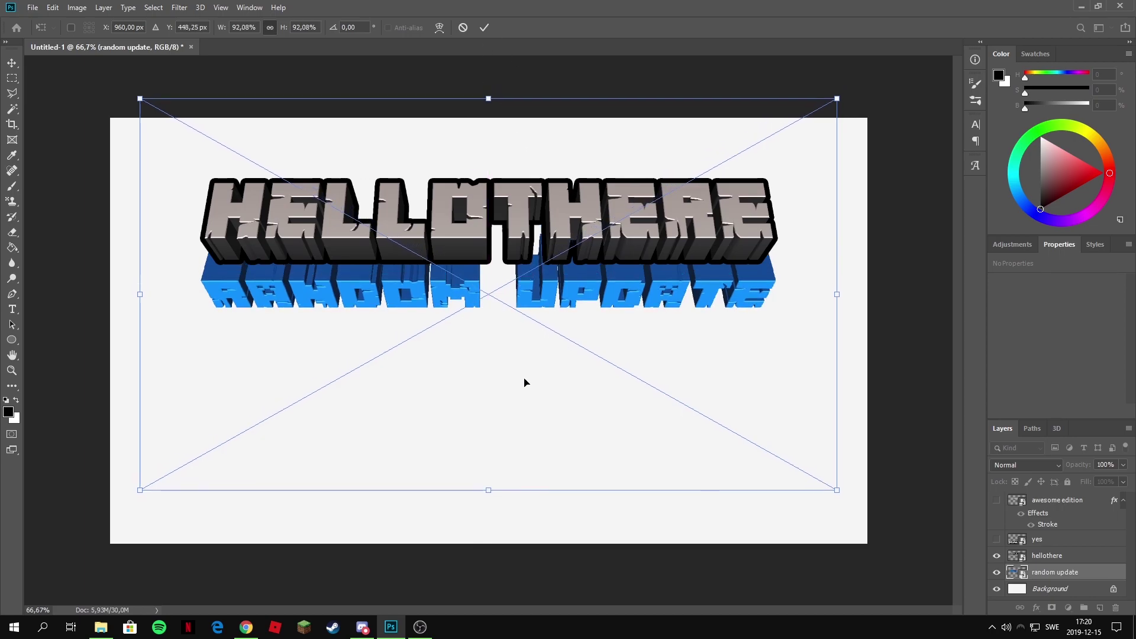
{"action": "key", "text": "Down"}
{"action": "key", "text": "Down"}
{"action": "key", "text": "Down"}
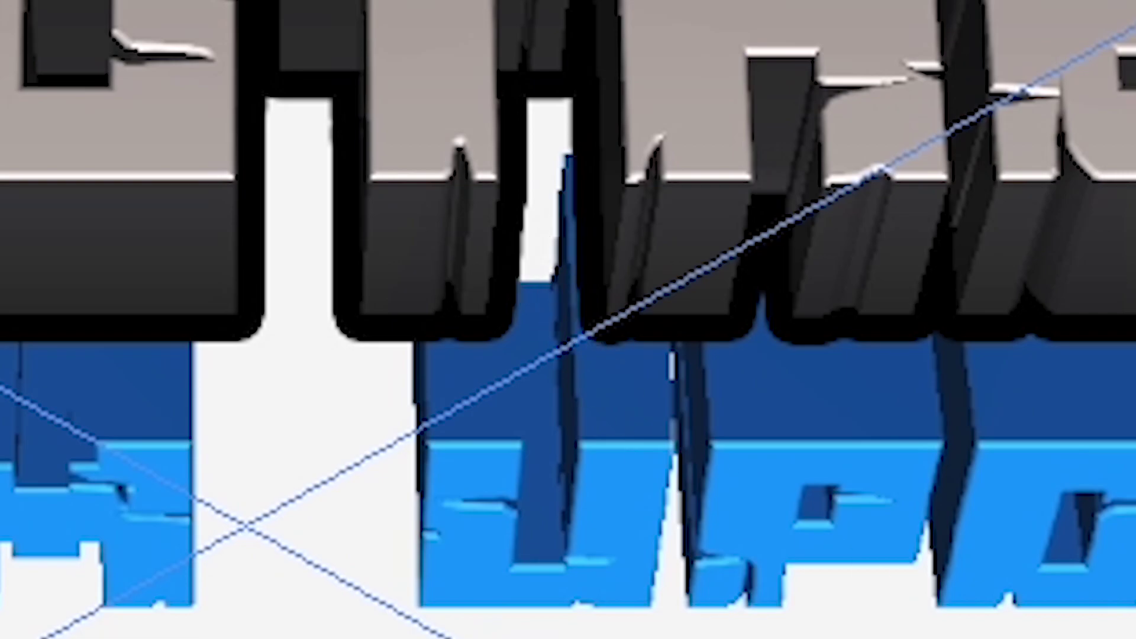
{"action": "key", "text": "Up"}
{"action": "key", "text": "Up"}
{"action": "key", "text": "Up"}
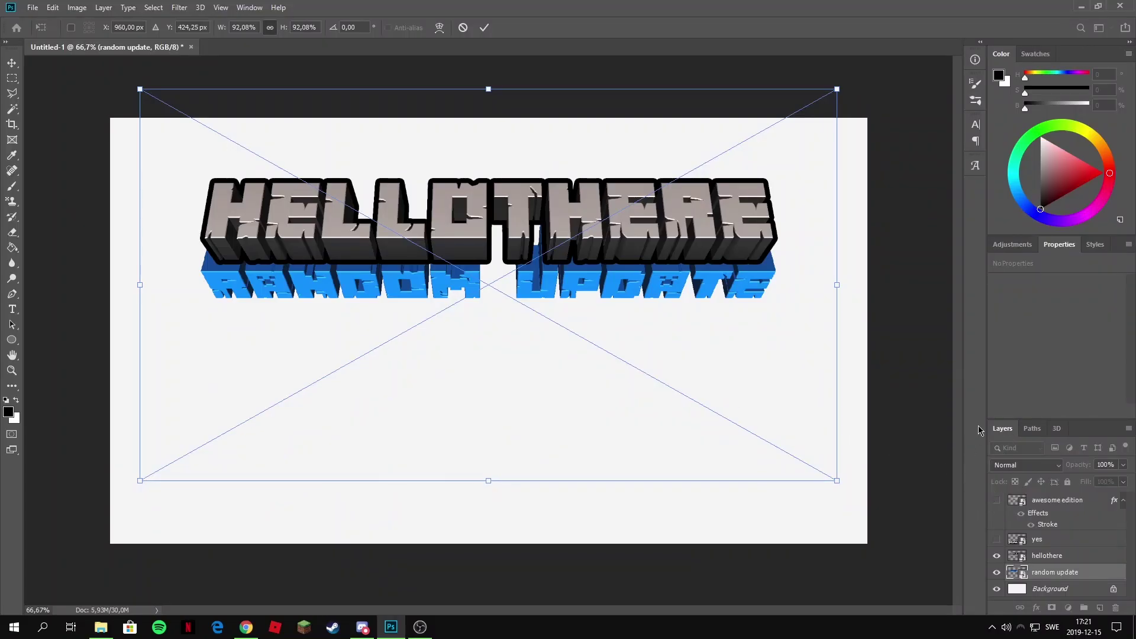
{"action": "left_click_drag", "start_coordinate": [578, 249], "coordinate": [578, 260]}
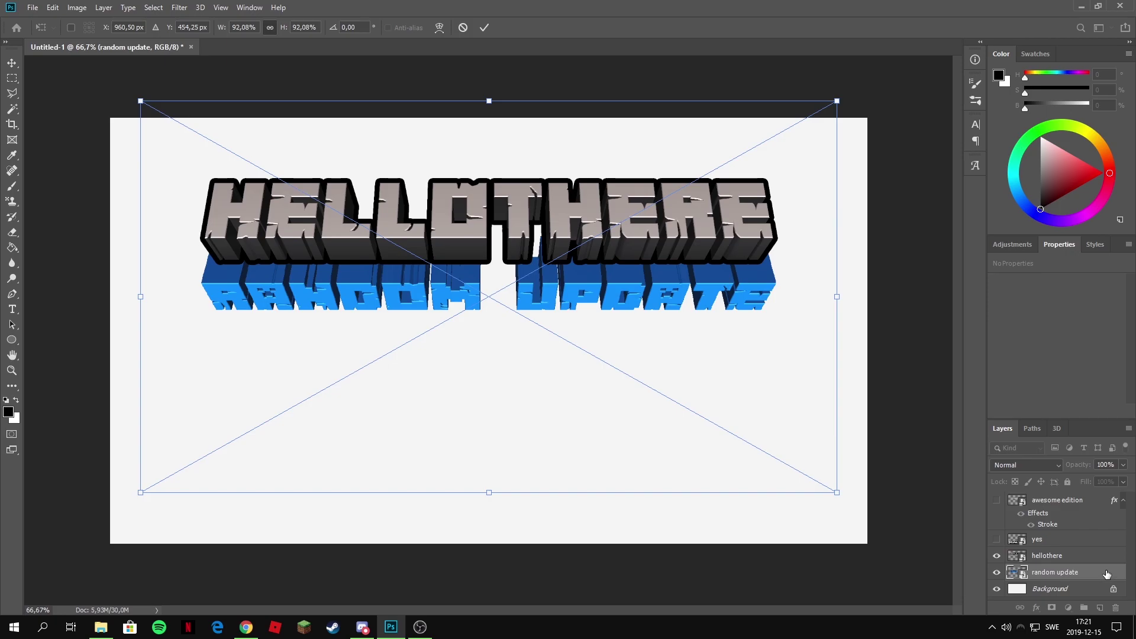
Add an 11 px black outside stroke and a linear gradient overlay (Overlay, 28% opacity, 90°) to the random update layer.
{"action": "double_click", "coordinate": [1092, 577]}
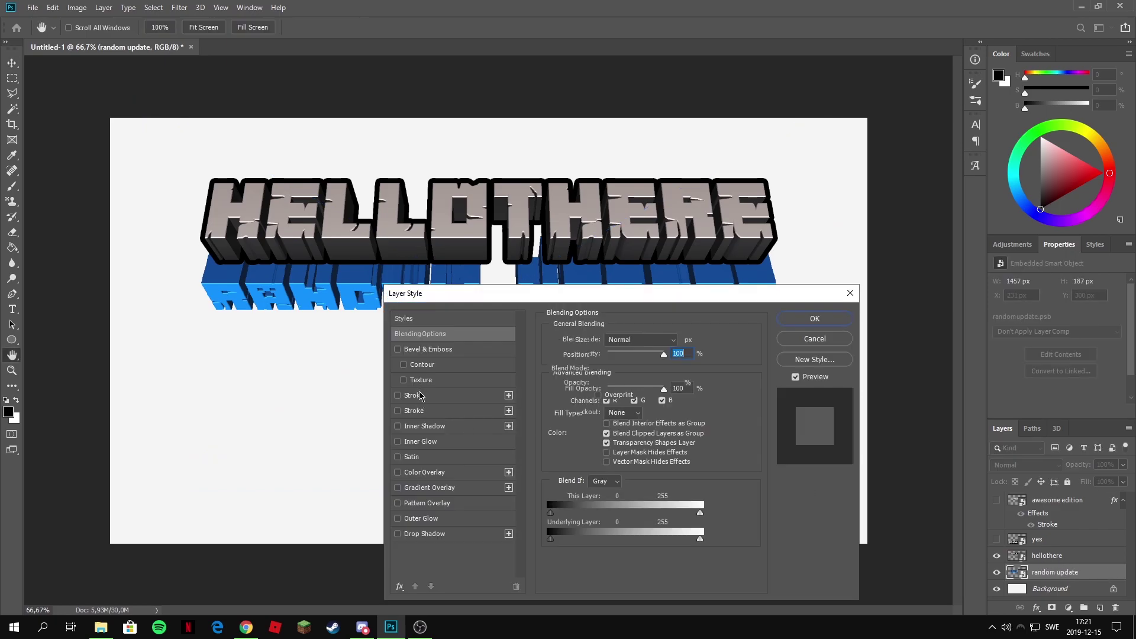
{"action": "left_click", "coordinate": [420, 396]}
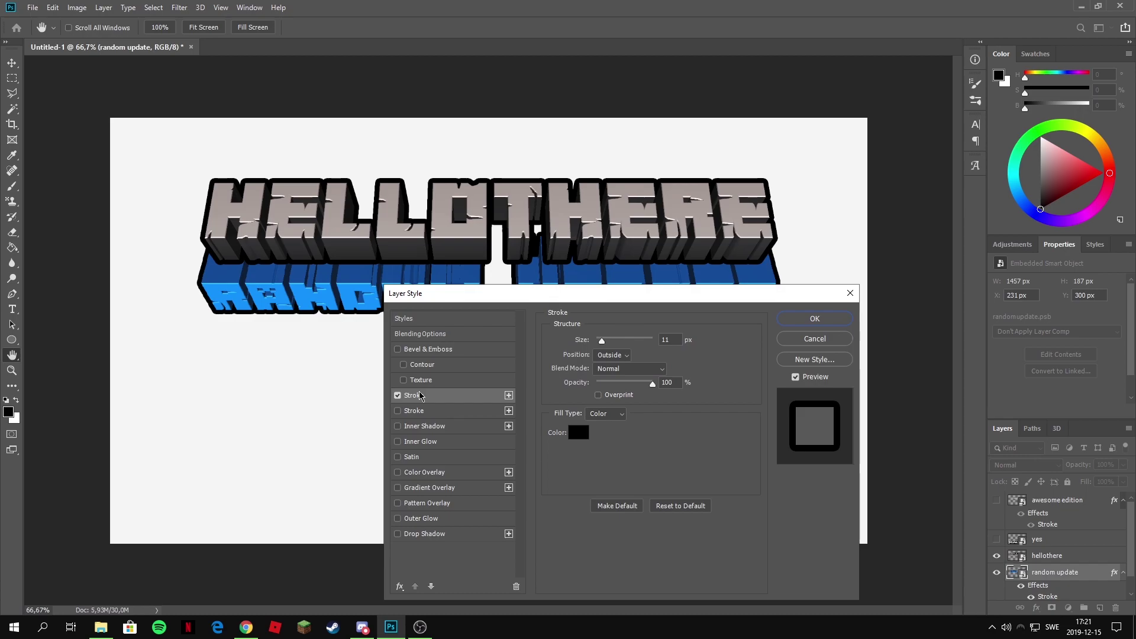
{"action": "left_click", "coordinate": [432, 488]}
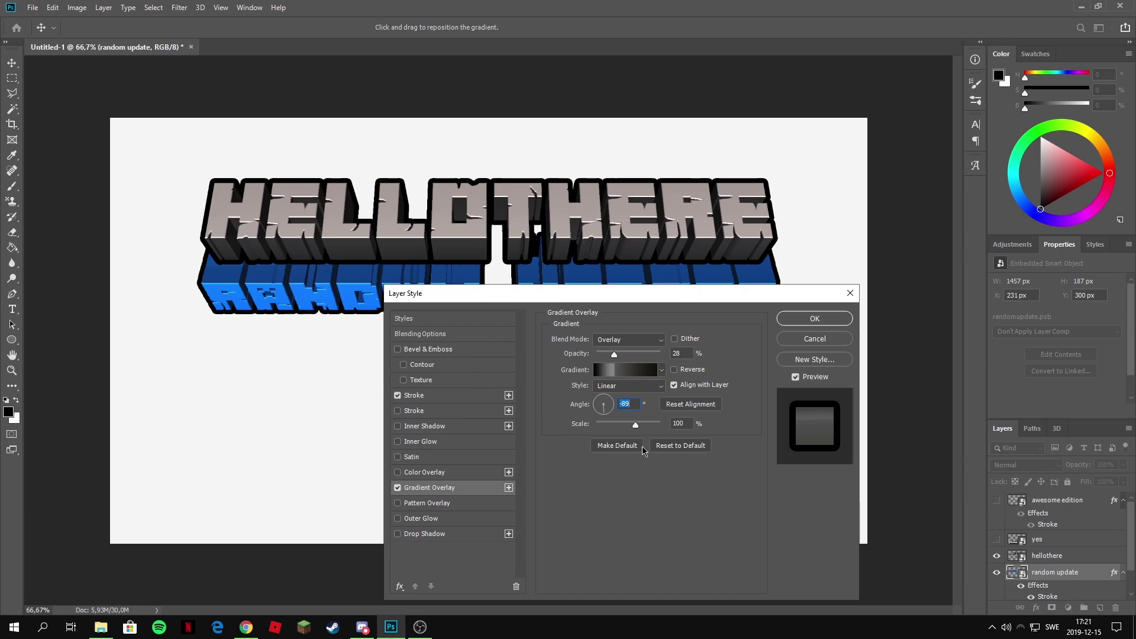
{"action": "left_click_drag", "start_coordinate": [601, 412], "coordinate": [610, 395]}
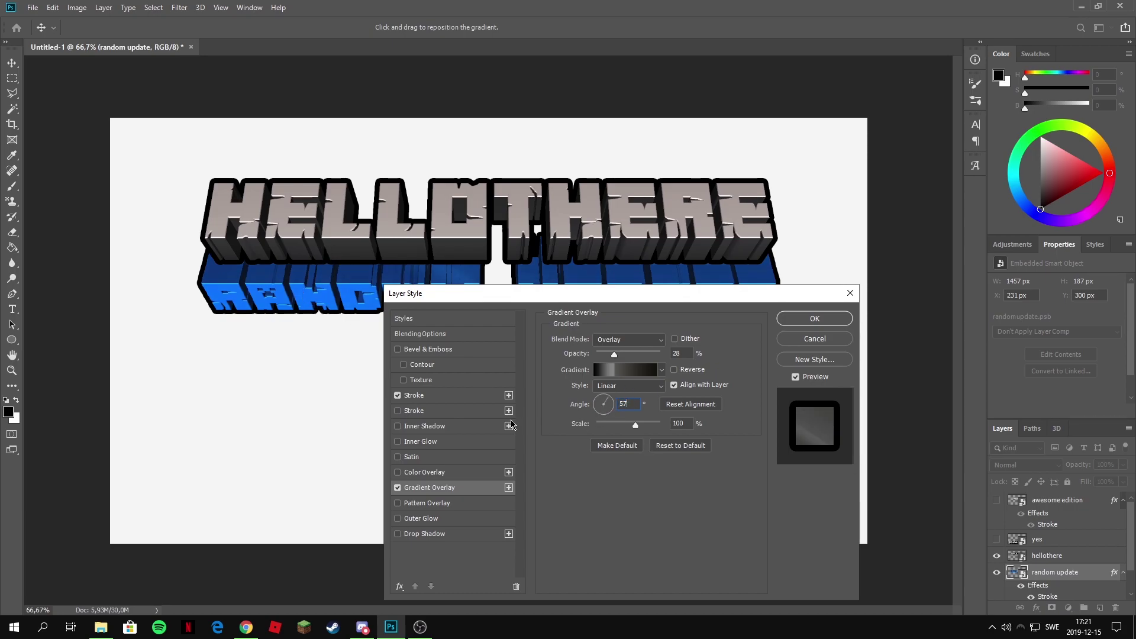
{"action": "type", "text": "5"}
{"action": "key", "text": "Return"}
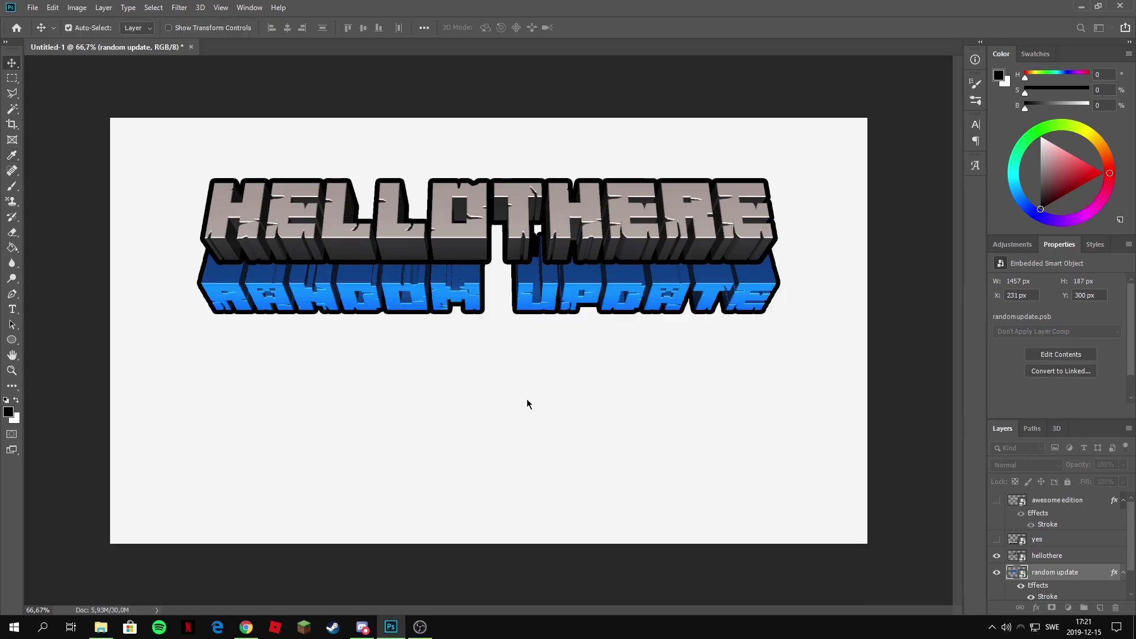
Try the black-and-white Custom gradient preset in the random update layer's gradient overlay.
{"action": "double_click", "coordinate": [1094, 576]}
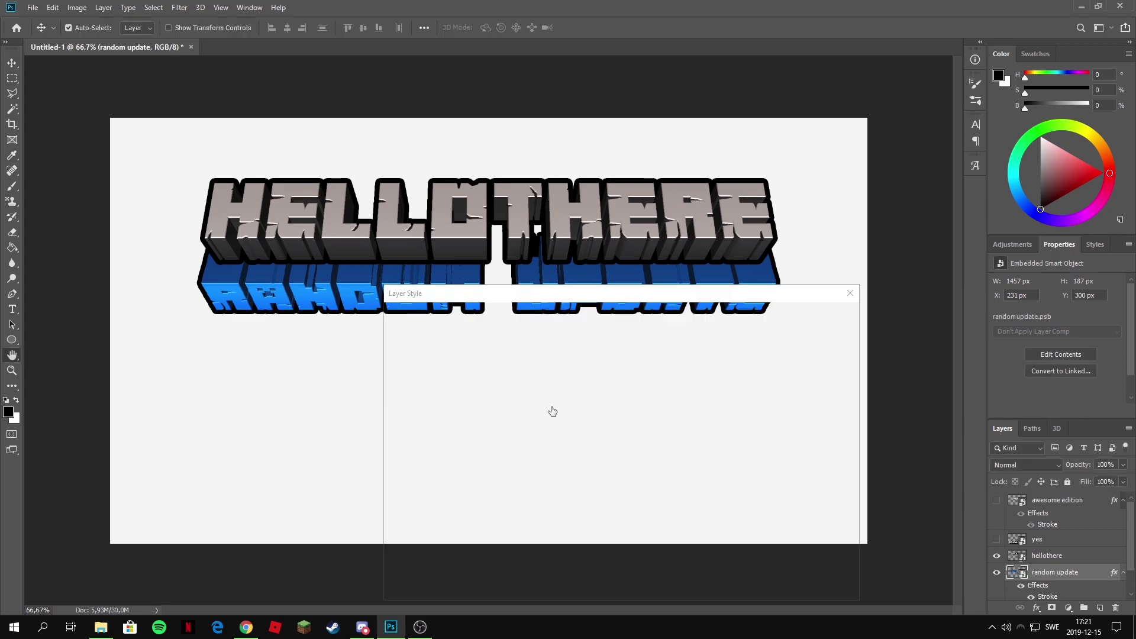
{"action": "left_click", "coordinate": [616, 372]}
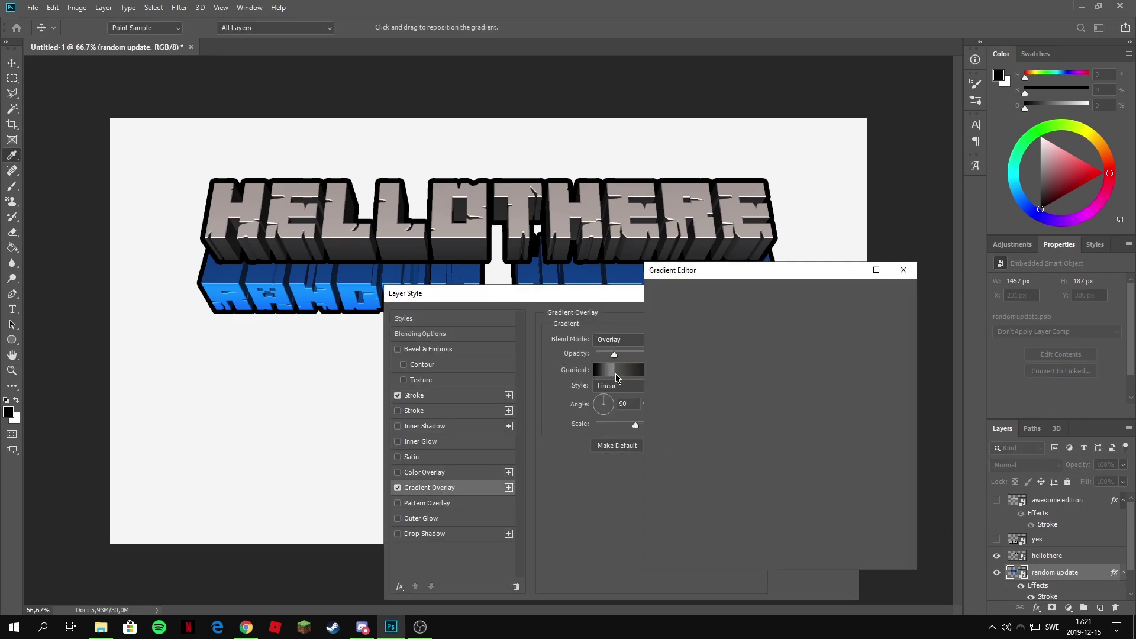
{"action": "left_click", "coordinate": [688, 352]}
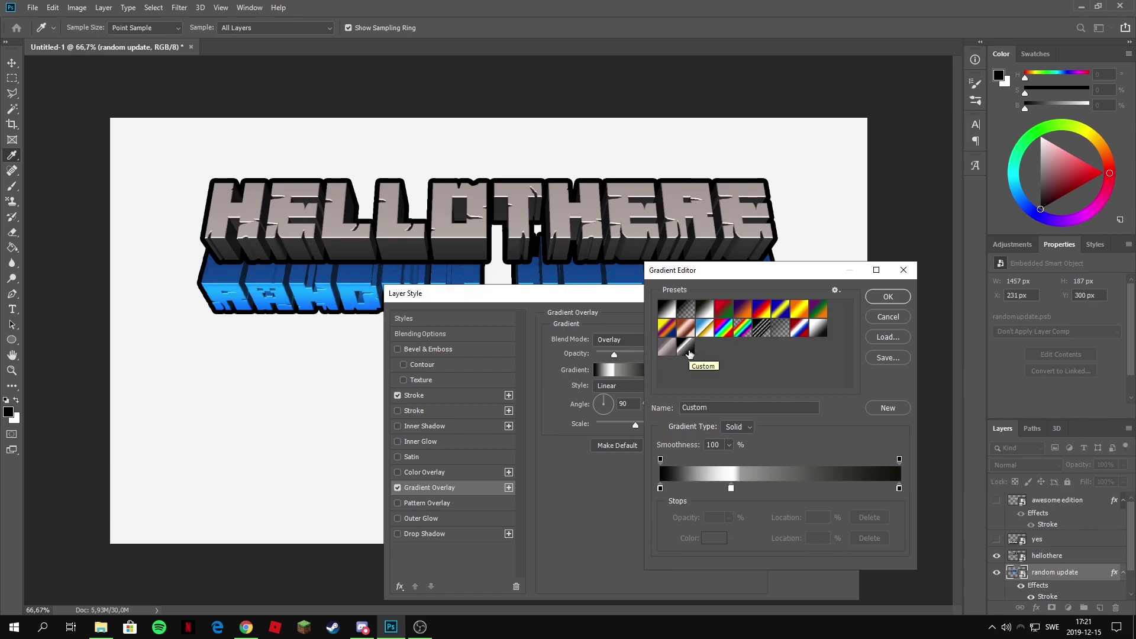
{"action": "key", "text": "Return"}
{"action": "key", "text": "Return"}
Add a gradient overlay to the awesome edition layer using the light grey-brown Custom preset, Overlay mode, 28% opacity and 90° angle.
{"action": "double_click", "coordinate": [1037, 502]}
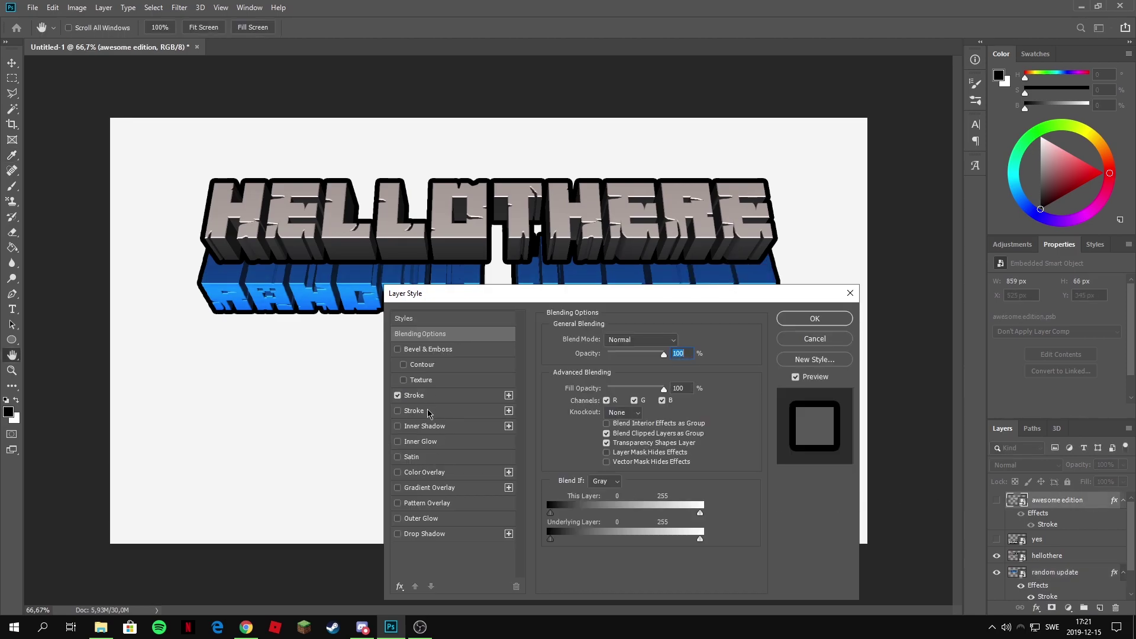
{"action": "left_click", "coordinate": [424, 488]}
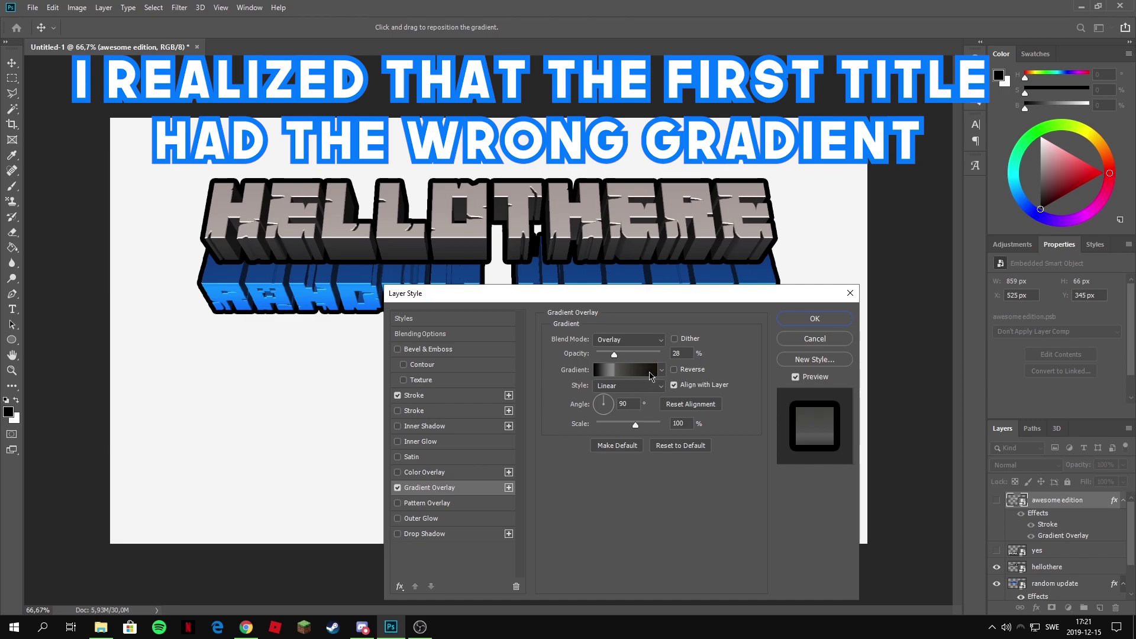
{"action": "left_click", "coordinate": [618, 370]}
{"action": "left_click", "coordinate": [670, 354]}
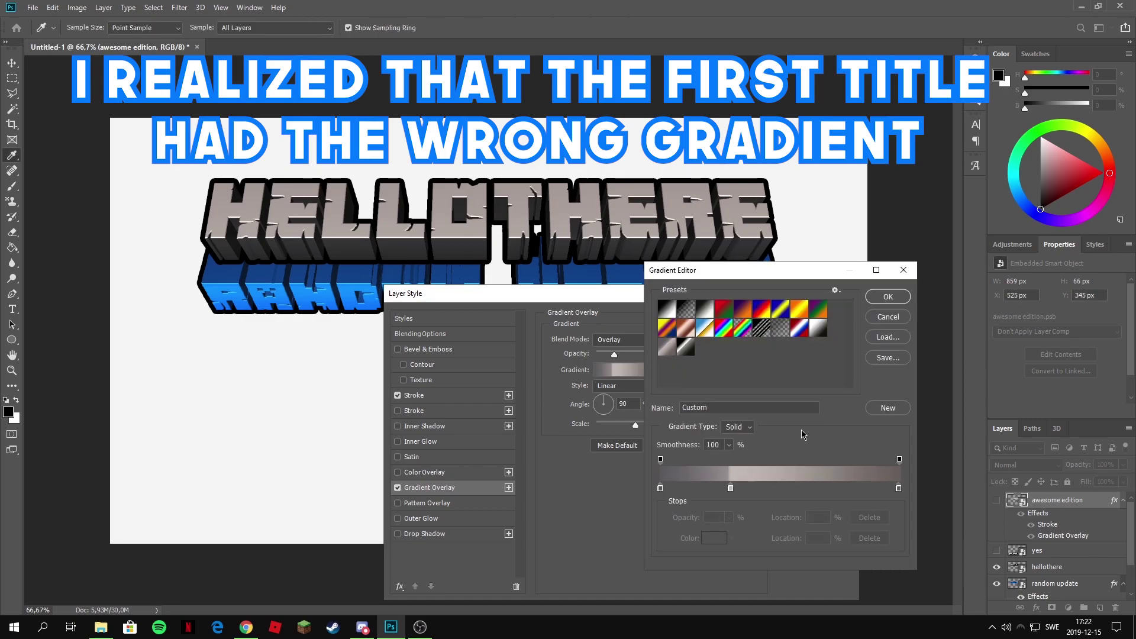
{"action": "left_click", "coordinate": [899, 302]}
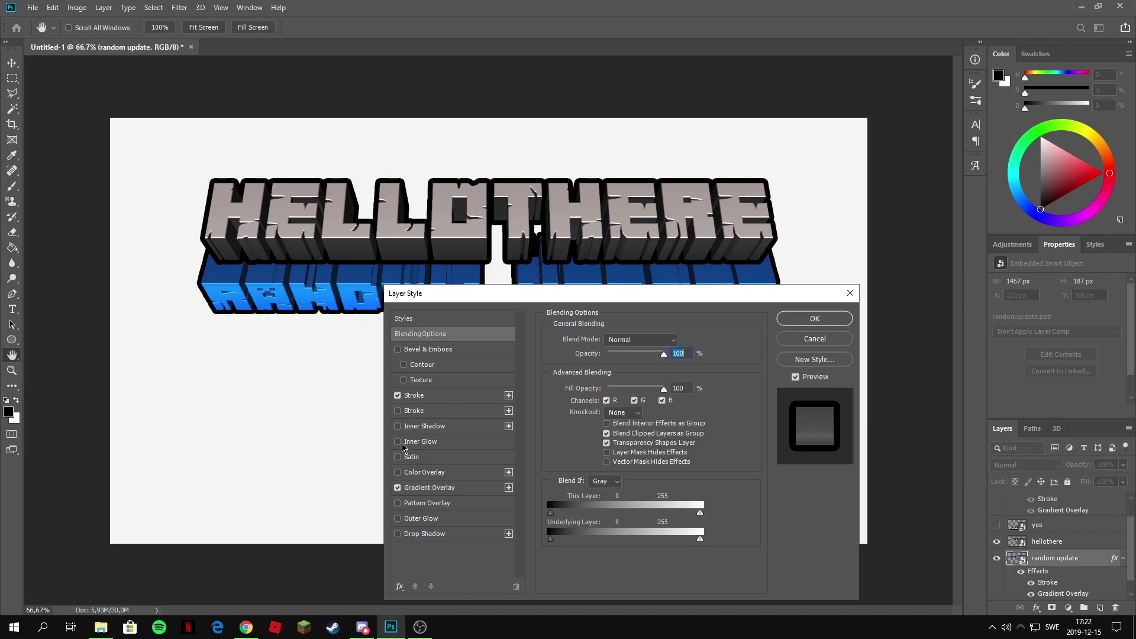
Move the grey middle stop of the random update layer's overlay gradient to about 36% and raise the overlay opacity slightly.
{"action": "left_click", "coordinate": [421, 487]}
{"action": "left_click", "coordinate": [616, 370]}
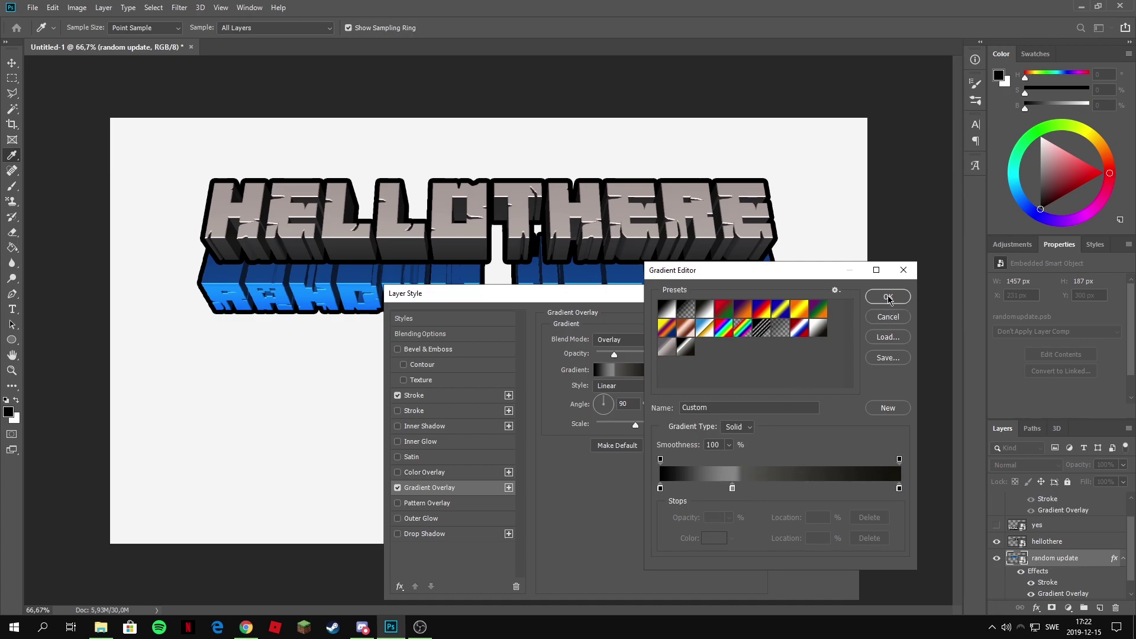
{"action": "left_click_drag", "start_coordinate": [734, 488], "coordinate": [738, 491]}
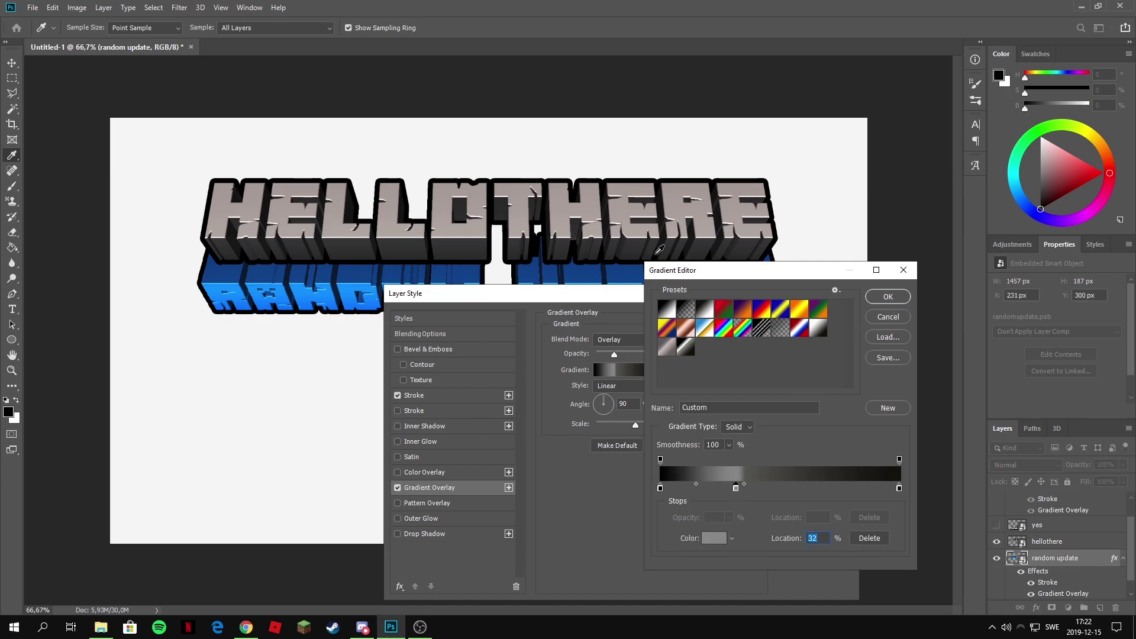
{"action": "left_click_drag", "start_coordinate": [709, 270], "coordinate": [737, 348]}
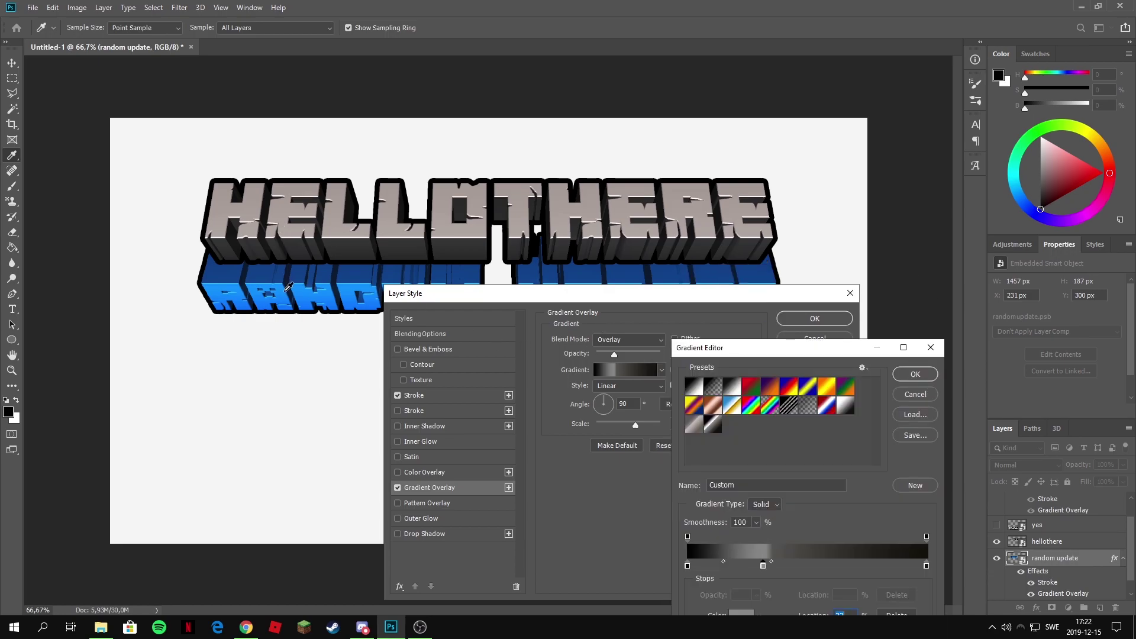
{"action": "mouse_move", "coordinate": [763, 565]}
{"action": "left_mouse_down"}
{"action": "mouse_move", "coordinate": [798, 564]}
{"action": "mouse_move", "coordinate": [775, 565]}
{"action": "left_mouse_up"}
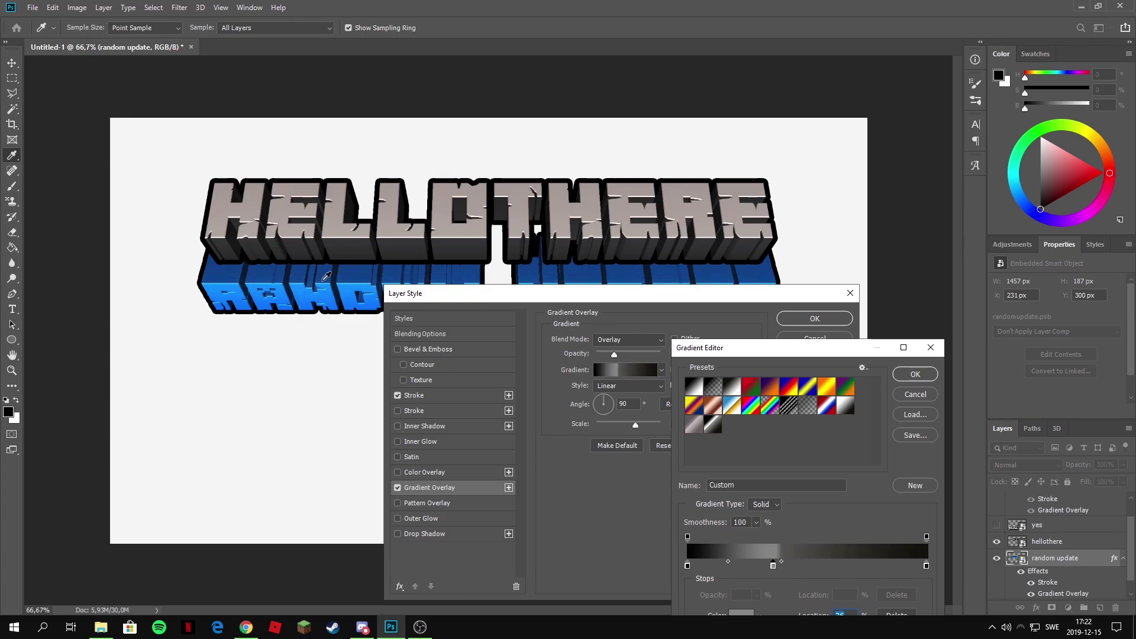
{"action": "left_click", "coordinate": [916, 374]}
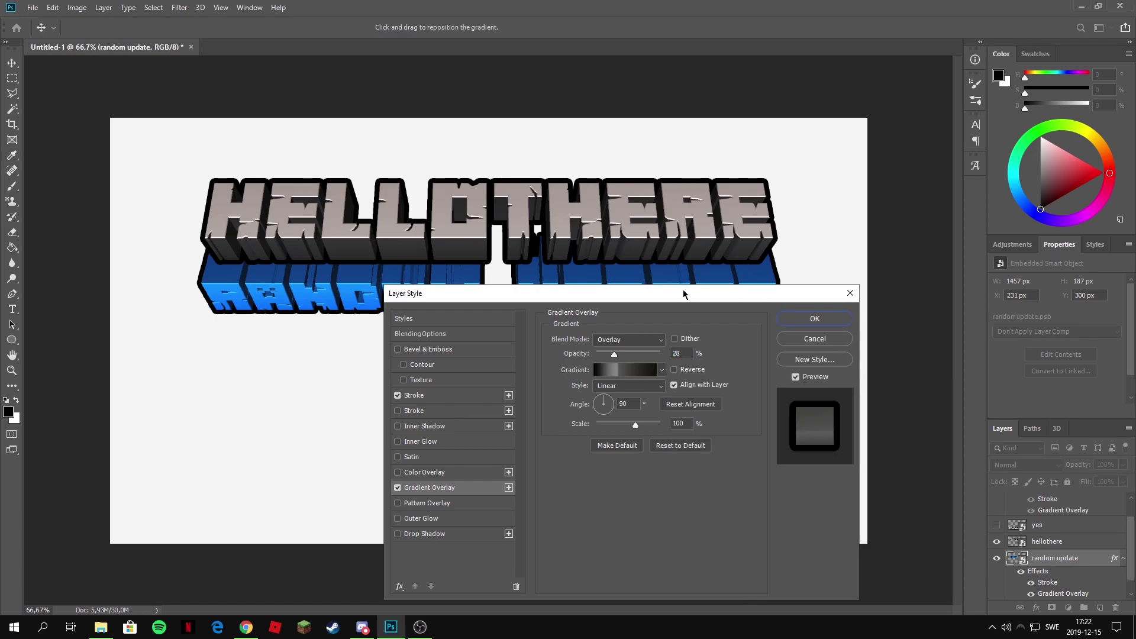
{"action": "left_click_drag", "start_coordinate": [616, 355], "coordinate": [621, 355]}
{"action": "left_click", "coordinate": [814, 319]}
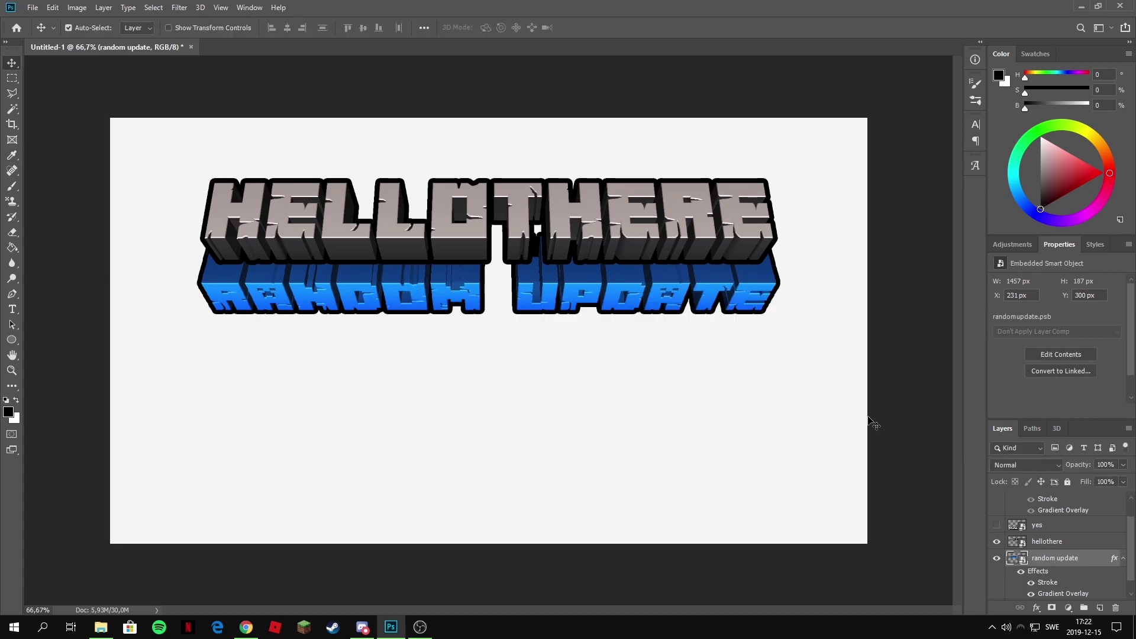
Rasterize the random update layer and extend its dark blue up into the gap between T and H of the logo using a sampled colour.
{"action": "key", "text": "ctrl"}
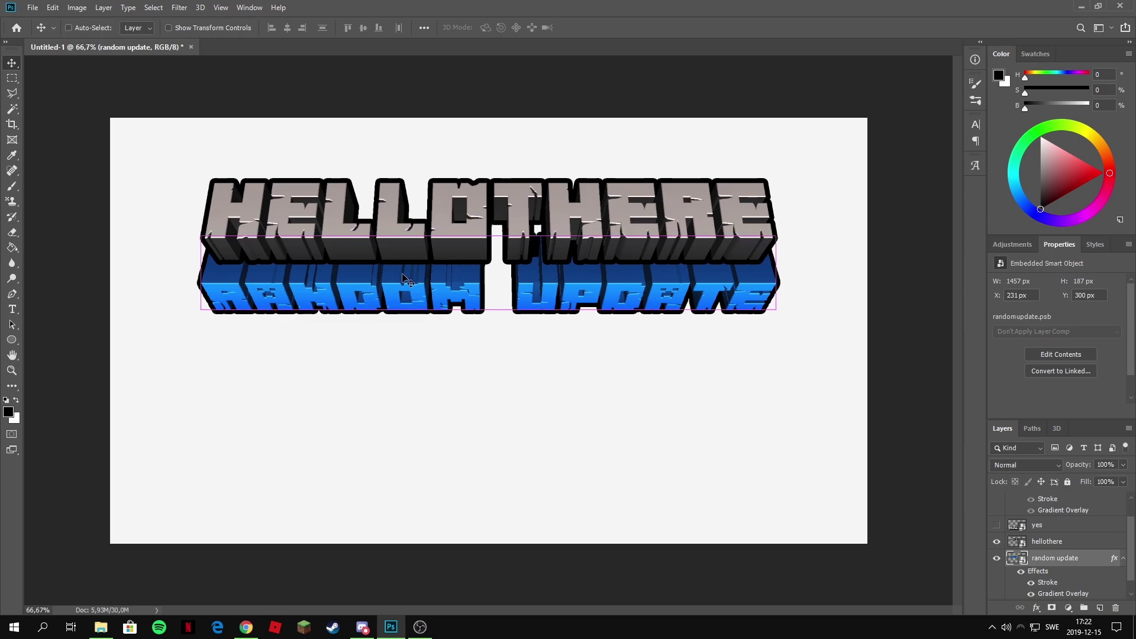
{"action": "scroll", "coordinate": [406, 273], "scroll_direction": "up", "scroll_amount": 3}
{"action": "scroll", "coordinate": [698, 272], "scroll_direction": "up", "scroll_amount": 4}
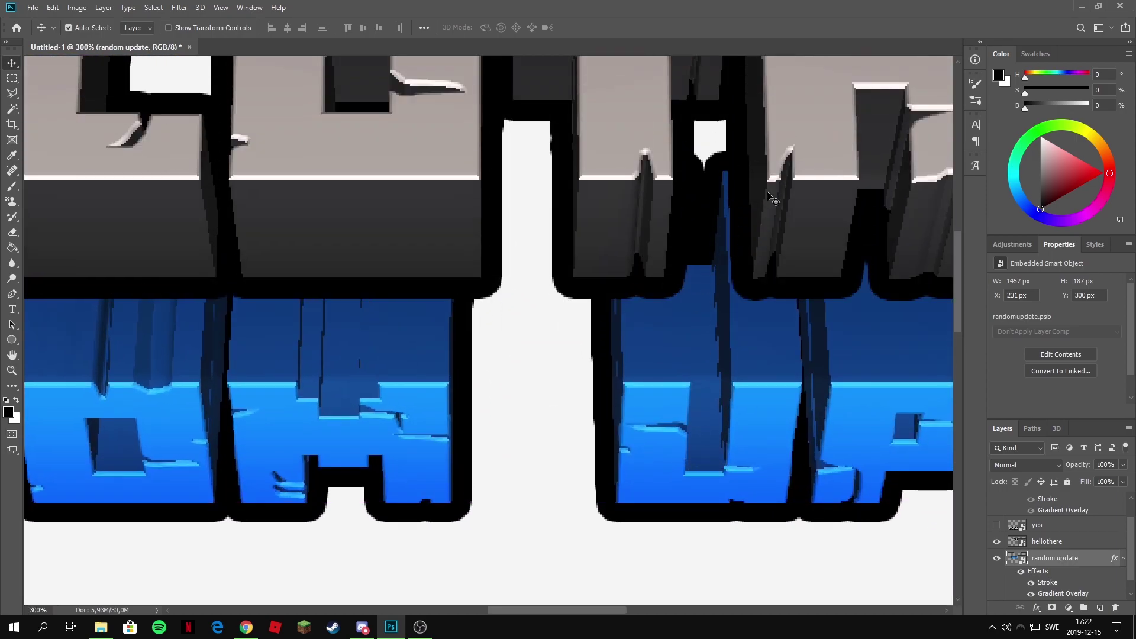
{"action": "scroll", "coordinate": [705, 276], "scroll_direction": "up", "scroll_amount": 2}
{"action": "left_click", "coordinate": [12, 155]}
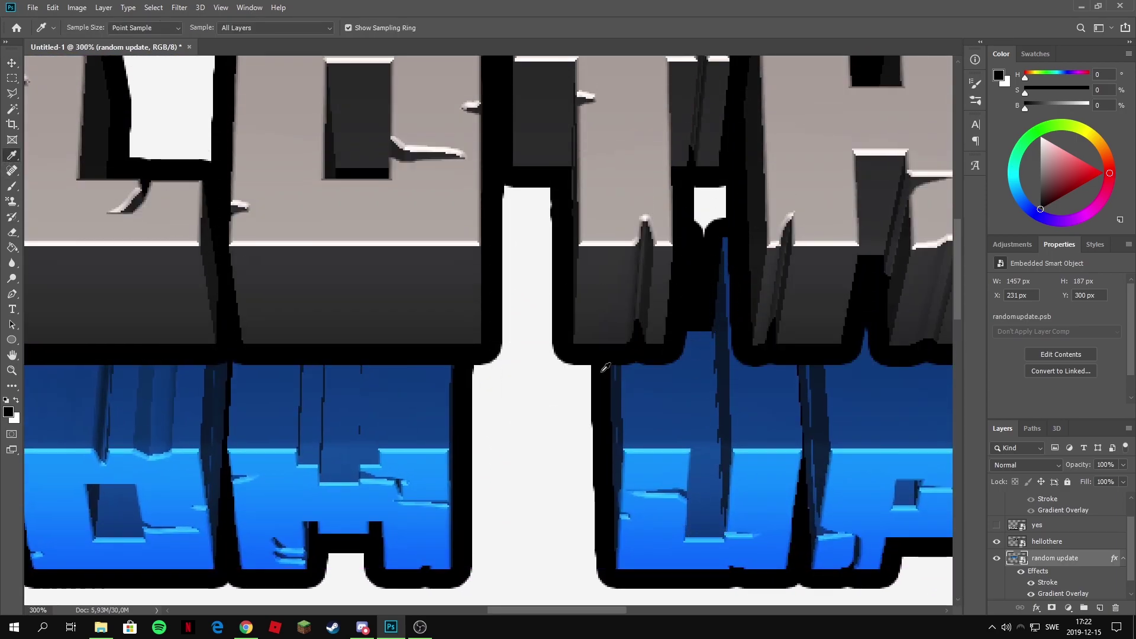
{"action": "left_click", "coordinate": [703, 371]}
{"action": "key", "text": "b"}
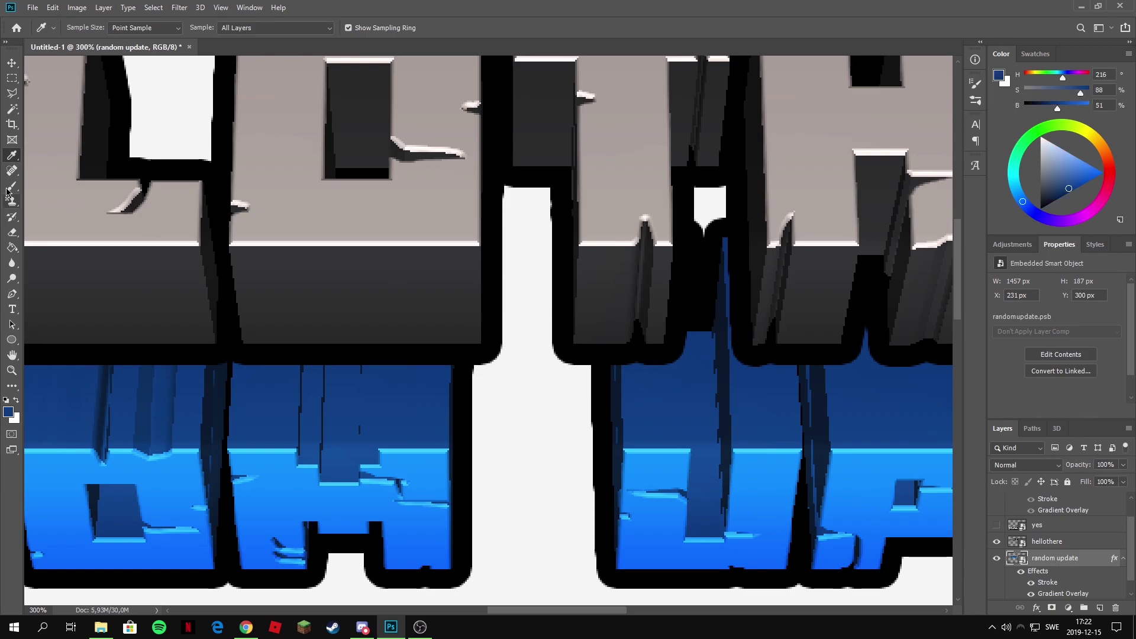
{"action": "left_click", "coordinate": [700, 406]}
{"action": "key", "text": "Return"}
{"action": "mouse_move", "coordinate": [690, 337]}
{"action": "left_mouse_down"}
{"action": "mouse_move", "coordinate": [701, 306]}
{"action": "mouse_move", "coordinate": [689, 337]}
{"action": "mouse_move", "coordinate": [699, 313]}
{"action": "mouse_move", "coordinate": [690, 194]}
{"action": "mouse_move", "coordinate": [741, 198]}
{"action": "mouse_move", "coordinate": [688, 211]}
{"action": "mouse_move", "coordinate": [734, 190]}
{"action": "mouse_move", "coordinate": [704, 180]}
{"action": "mouse_move", "coordinate": [732, 224]}
{"action": "mouse_move", "coordinate": [748, 209]}
{"action": "mouse_move", "coordinate": [692, 223]}
{"action": "mouse_move", "coordinate": [740, 236]}
{"action": "mouse_move", "coordinate": [688, 247]}
{"action": "mouse_move", "coordinate": [678, 235]}
{"action": "mouse_move", "coordinate": [757, 269]}
{"action": "mouse_move", "coordinate": [672, 277]}
{"action": "mouse_move", "coordinate": [734, 289]}
{"action": "mouse_move", "coordinate": [700, 293]}
{"action": "mouse_move", "coordinate": [717, 311]}
{"action": "mouse_move", "coordinate": [694, 365]}
{"action": "mouse_move", "coordinate": [734, 232]}
{"action": "mouse_move", "coordinate": [696, 259]}
{"action": "left_mouse_up"}
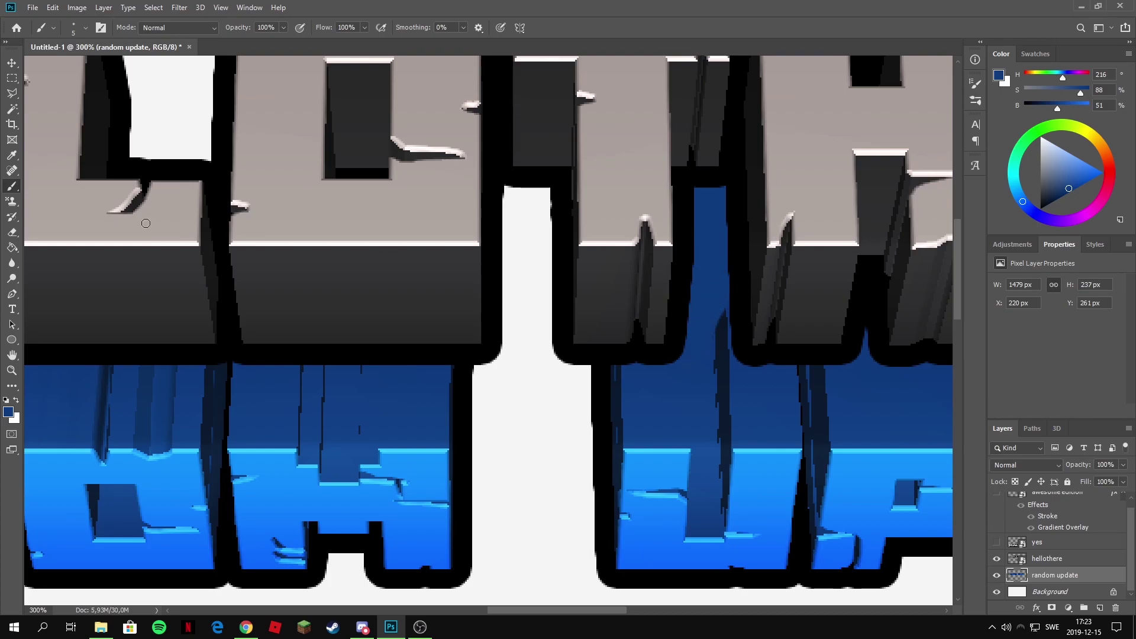
Sample a dark navy and brush the shadow edge upward through the newly painted blue area between T and H.
{"action": "left_click", "coordinate": [12, 155]}
{"action": "left_click", "coordinate": [80, 177]}
{"action": "key", "text": "shift+b"}
{"action": "key", "text": "shift+b"}
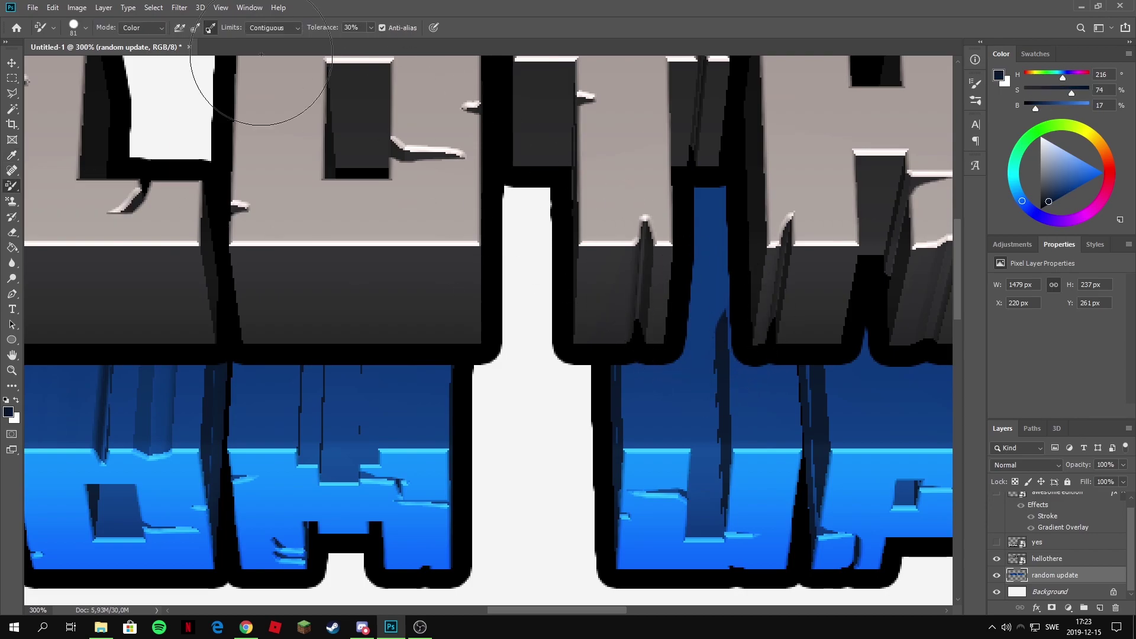
{"action": "right_click", "coordinate": [11, 186]}
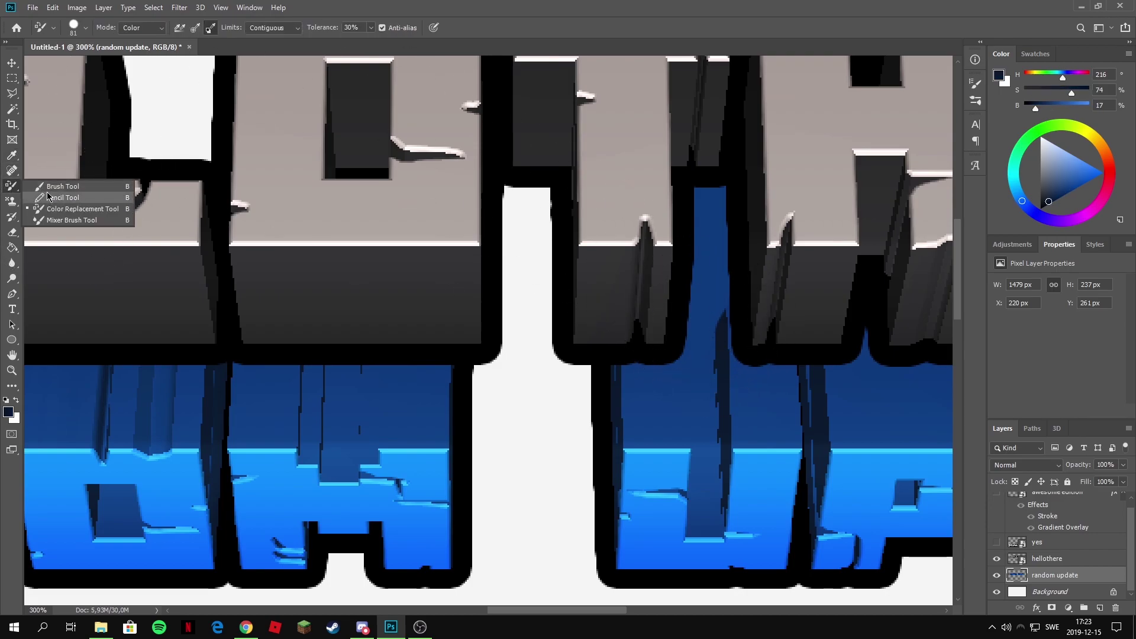
{"action": "left_click", "coordinate": [50, 185]}
{"action": "mouse_move", "coordinate": [718, 313]}
{"action": "left_mouse_down"}
{"action": "mouse_move", "coordinate": [718, 185]}
{"action": "mouse_move", "coordinate": [717, 299]}
{"action": "left_mouse_up"}
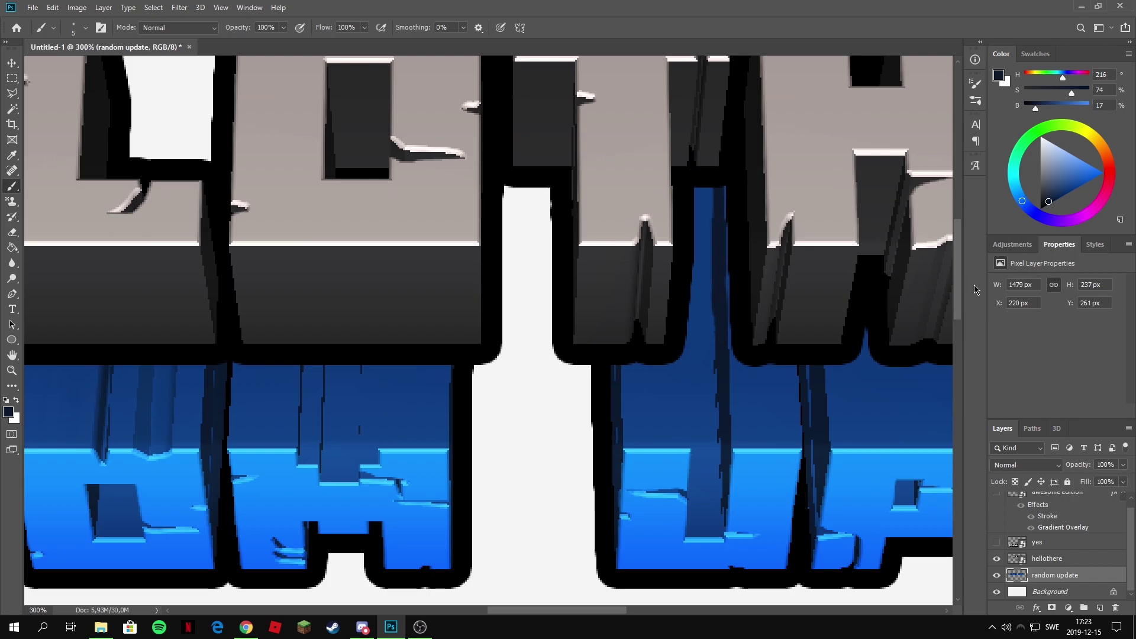
Try to merge the hidden awesome edition layer with the hellothere and random update layers.
{"action": "key", "text": "ctrl+0"}
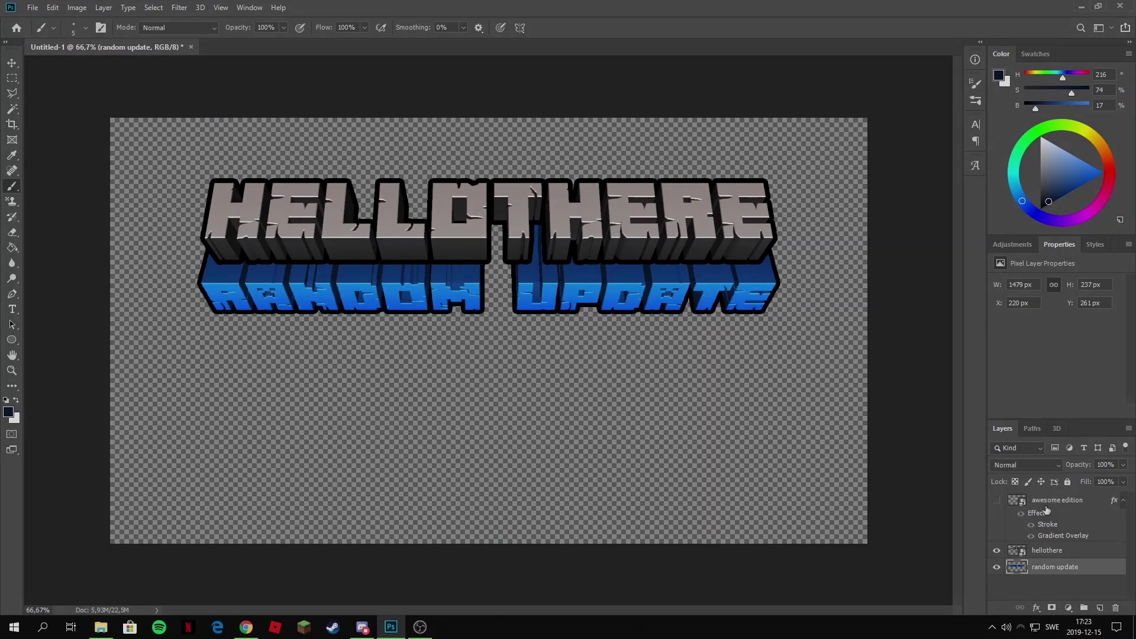
{"action": "left_click", "coordinate": [1047, 551], "text": "shift"}
{"action": "right_click", "coordinate": [1041, 550]}
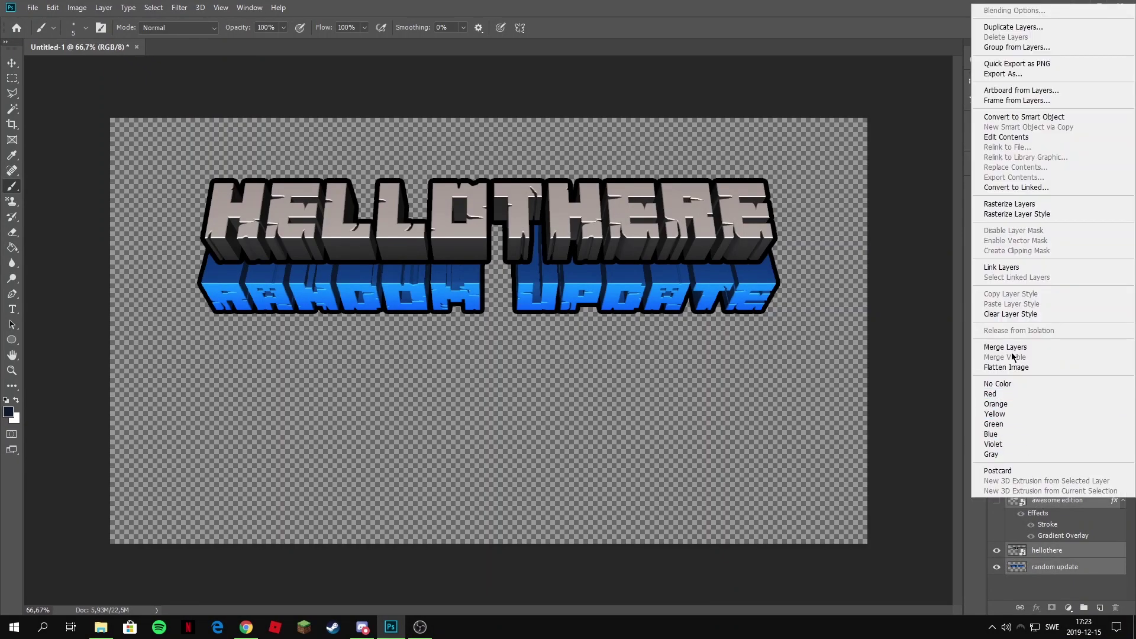
{"action": "left_click", "coordinate": [1011, 348]}
{"action": "key", "text": "ctrl+z"}
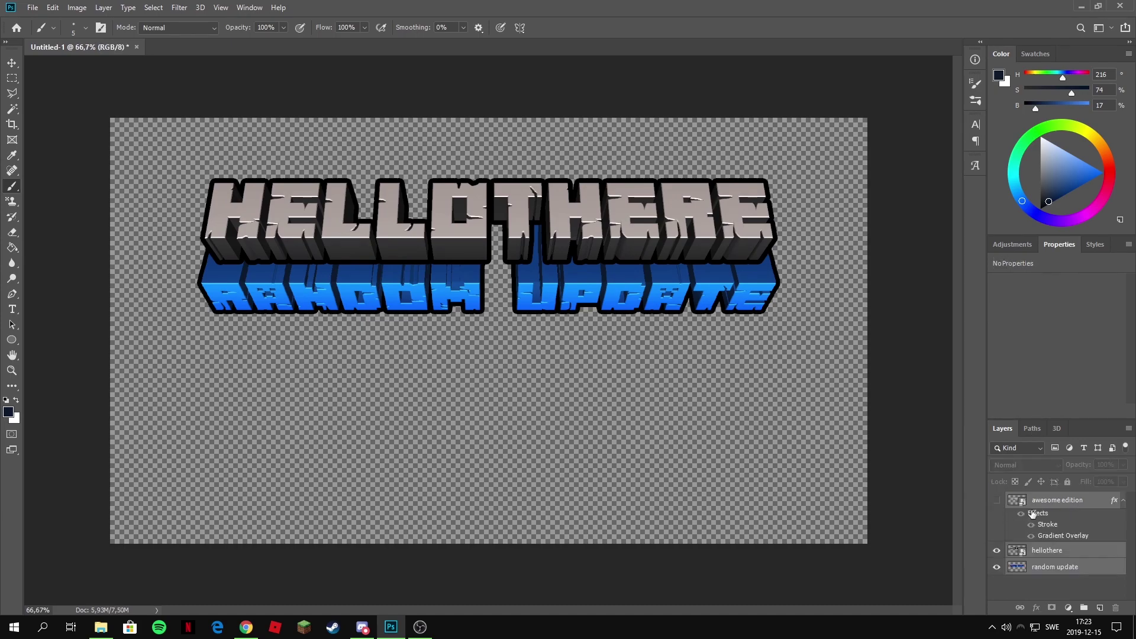
Show the awesome edition layer and merge it with the selected hellothere and random update layers.
{"action": "left_click", "coordinate": [998, 501]}
{"action": "right_click", "coordinate": [1071, 504]}
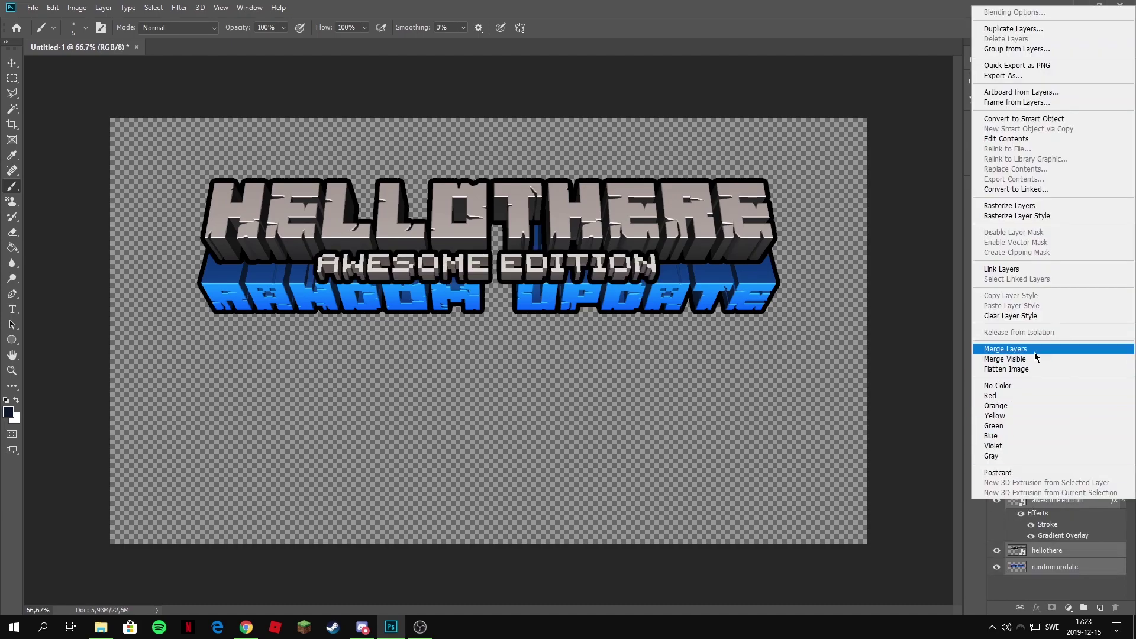
{"action": "left_click", "coordinate": [1035, 353]}
Move the merged logo down toward the canvas centre and enlarge it to about 1672 × 391 px at X 124 px, Y 271 px.
{"action": "left_click", "coordinate": [12, 63]}
{"action": "left_click_drag", "start_coordinate": [484, 235], "coordinate": [486, 287]}
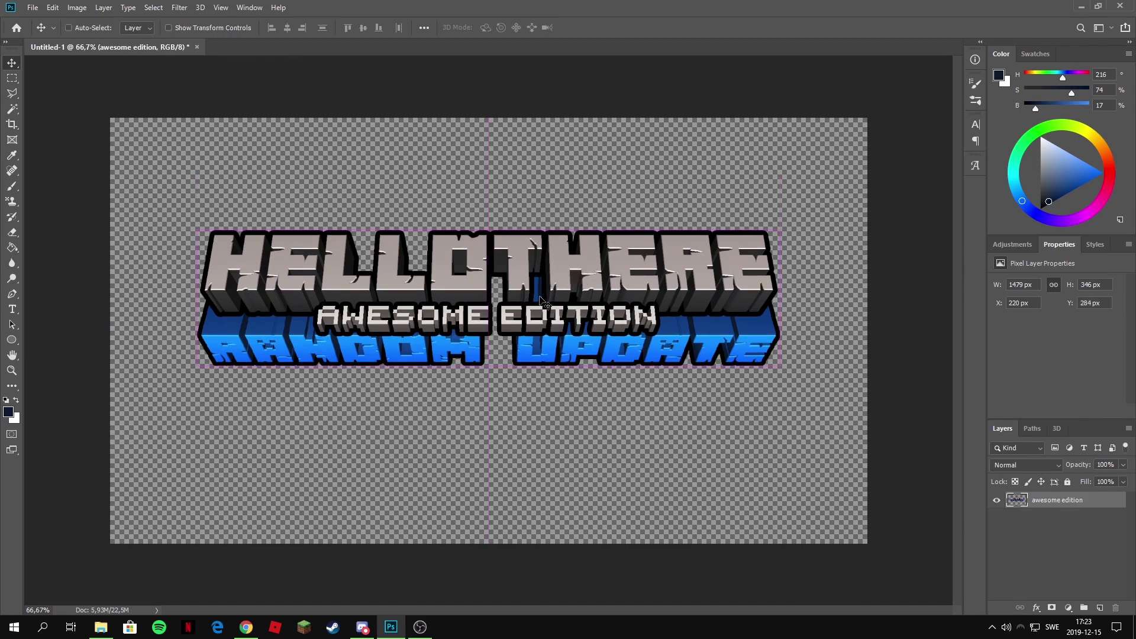
{"action": "key", "text": "ctrl+t"}
{"action": "left_click_drag", "start_coordinate": [497, 181], "coordinate": [496, 212]}
{"action": "mouse_move", "coordinate": [519, 322]}
{"action": "left_mouse_down"}
{"action": "mouse_move", "coordinate": [512, 335]}
{"action": "mouse_move", "coordinate": [554, 299]}
{"action": "mouse_move", "coordinate": [529, 317]}
{"action": "left_mouse_up"}
{"action": "key", "text": "Return"}
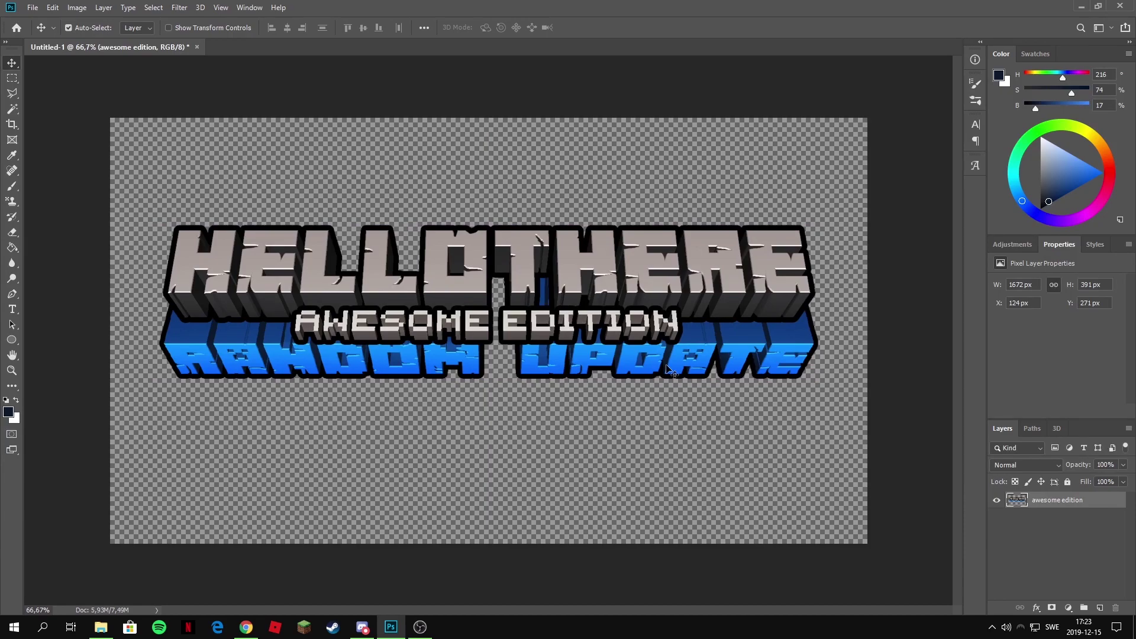
{"action": "mouse_move", "coordinate": [517, 285]}
{"action": "left_mouse_down"}
{"action": "mouse_move", "coordinate": [531, 258]}
{"action": "mouse_move", "coordinate": [524, 289]}
{"action": "left_mouse_up"}
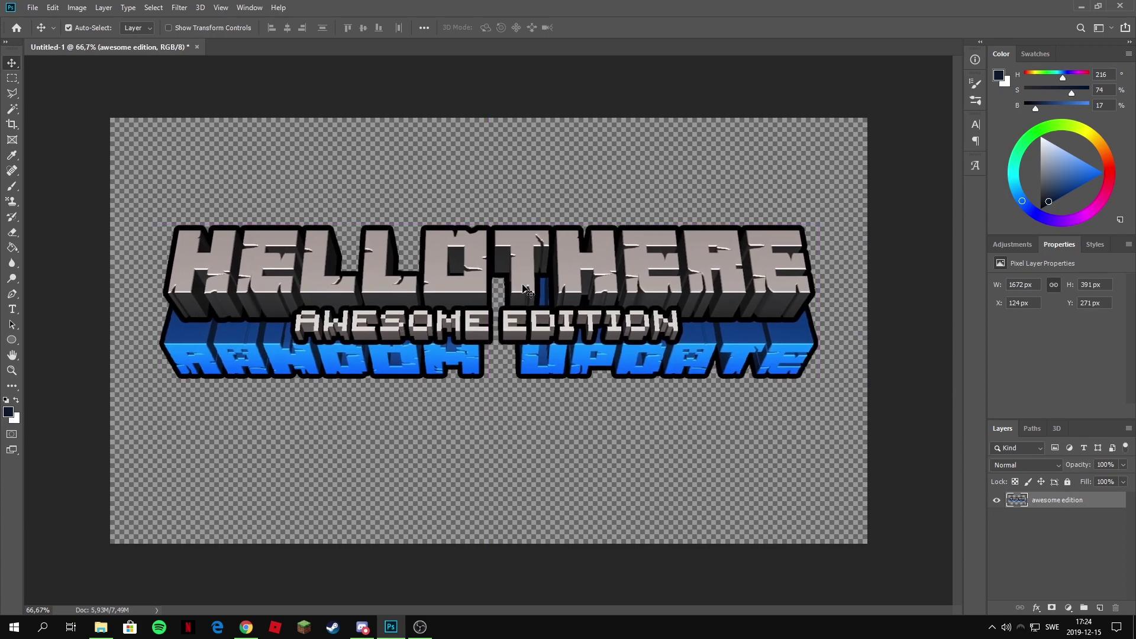